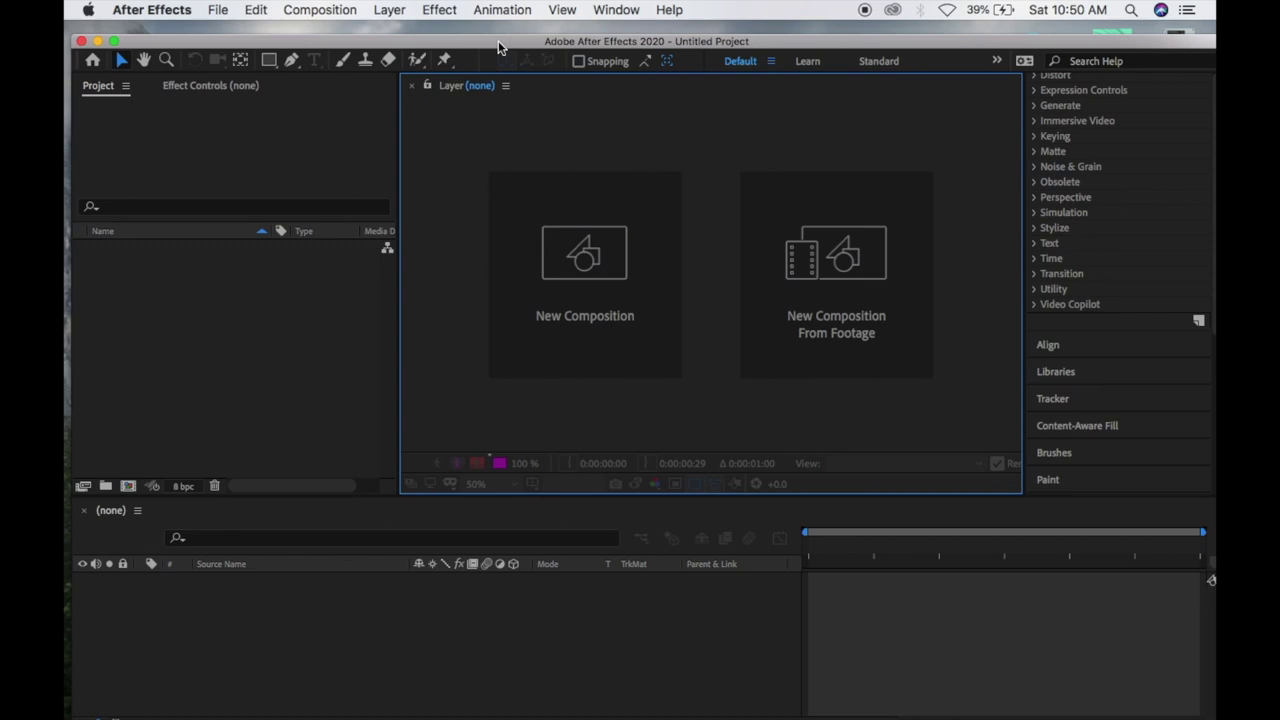
Step: Make a new composition with width 1920 and height 1080, and confirm it
left_click(604, 268)
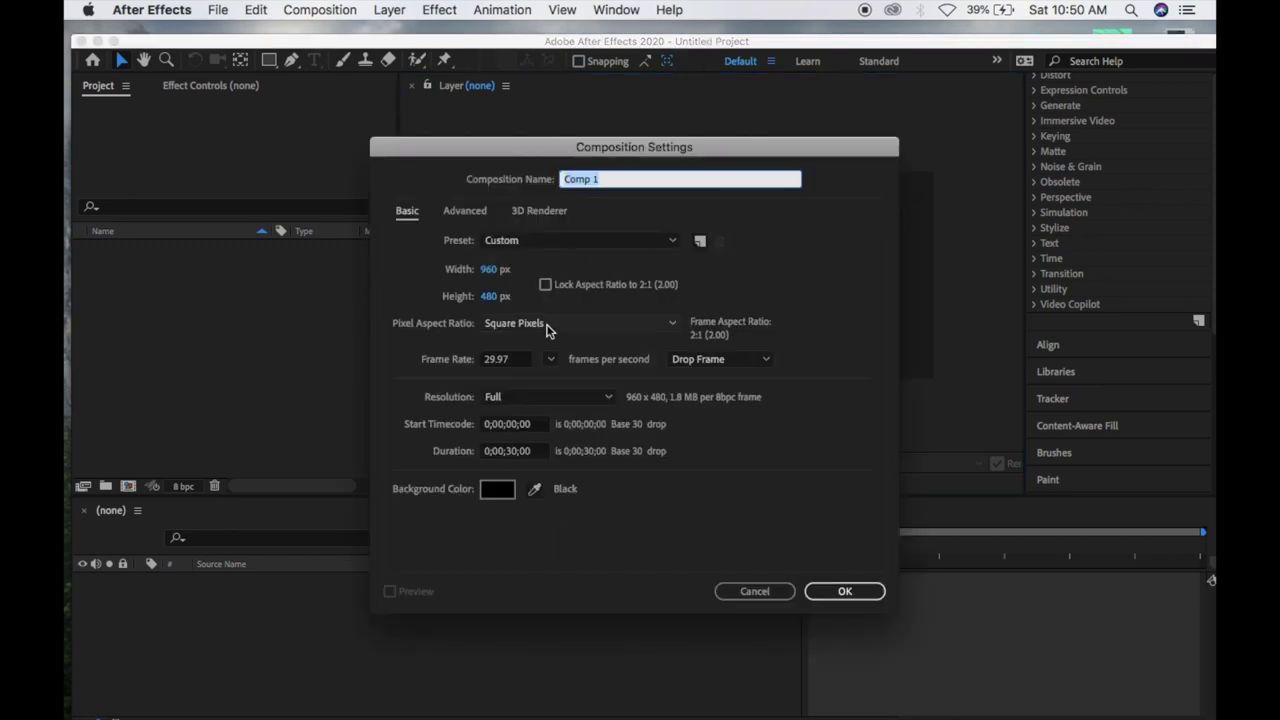
left_click(490, 271)
type("1920")
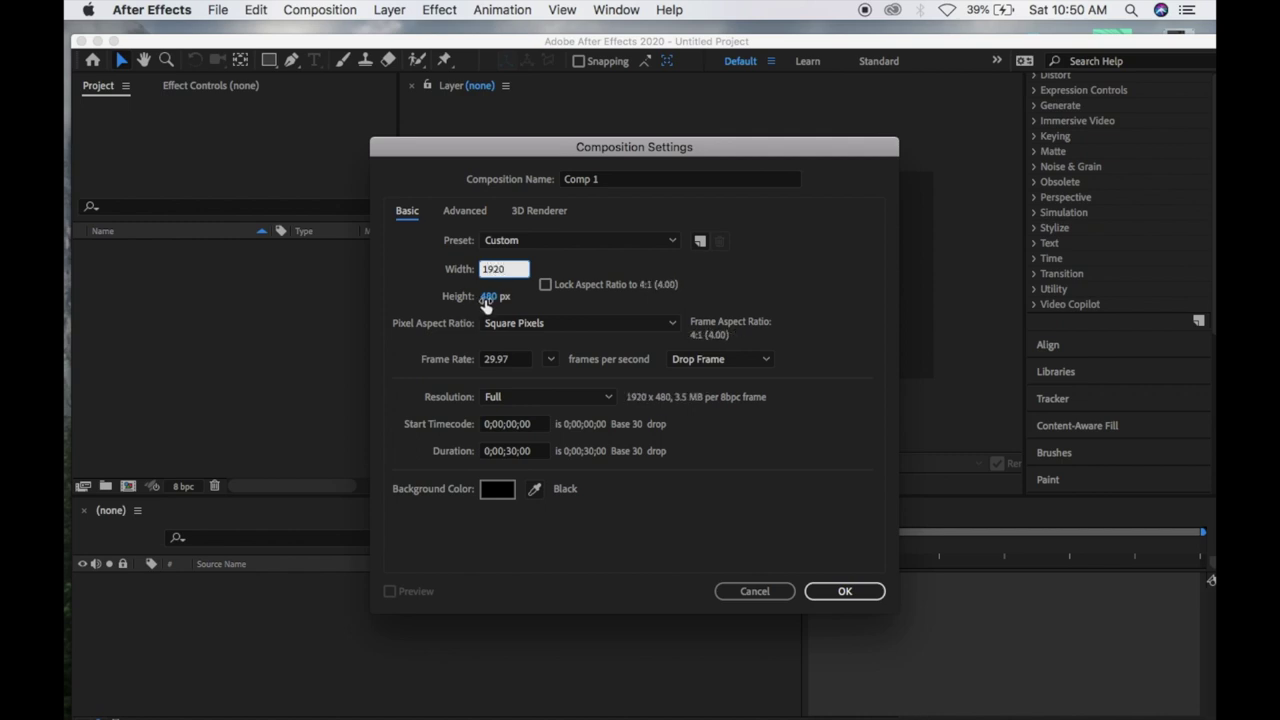
left_click(489, 298)
type("1080")
left_click(846, 591)
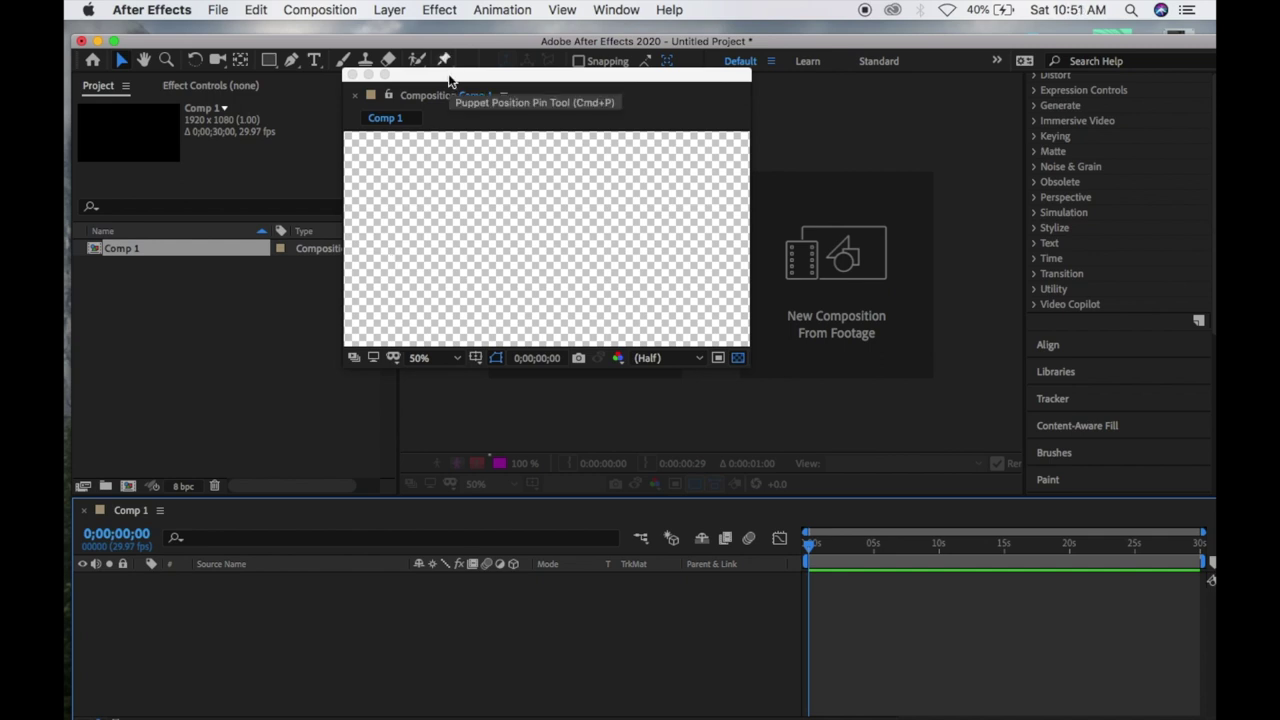
Step: Move the Comp 1 viewer and main window aside to expose the desktop, and select 18-7 copy.png
mouse_move(449, 80)
left_mouse_down()
mouse_move(581, 117)
mouse_move(656, 119)
left_mouse_up()
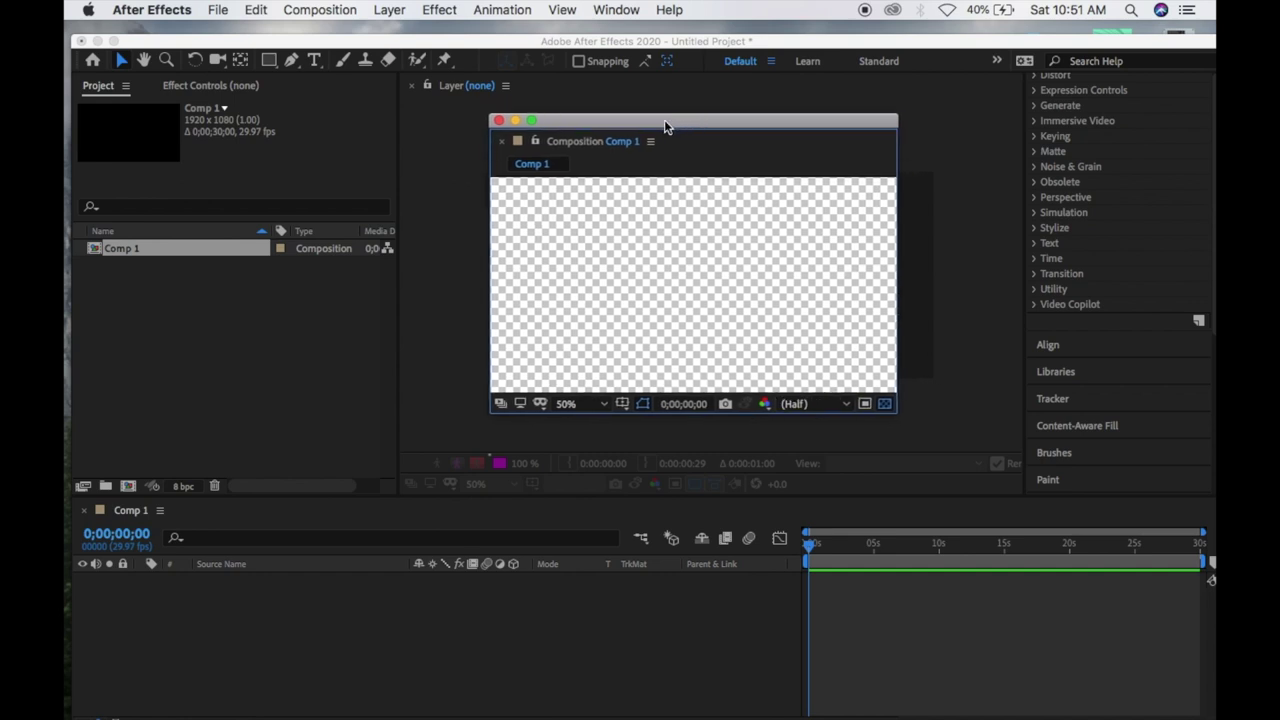
left_click(614, 42)
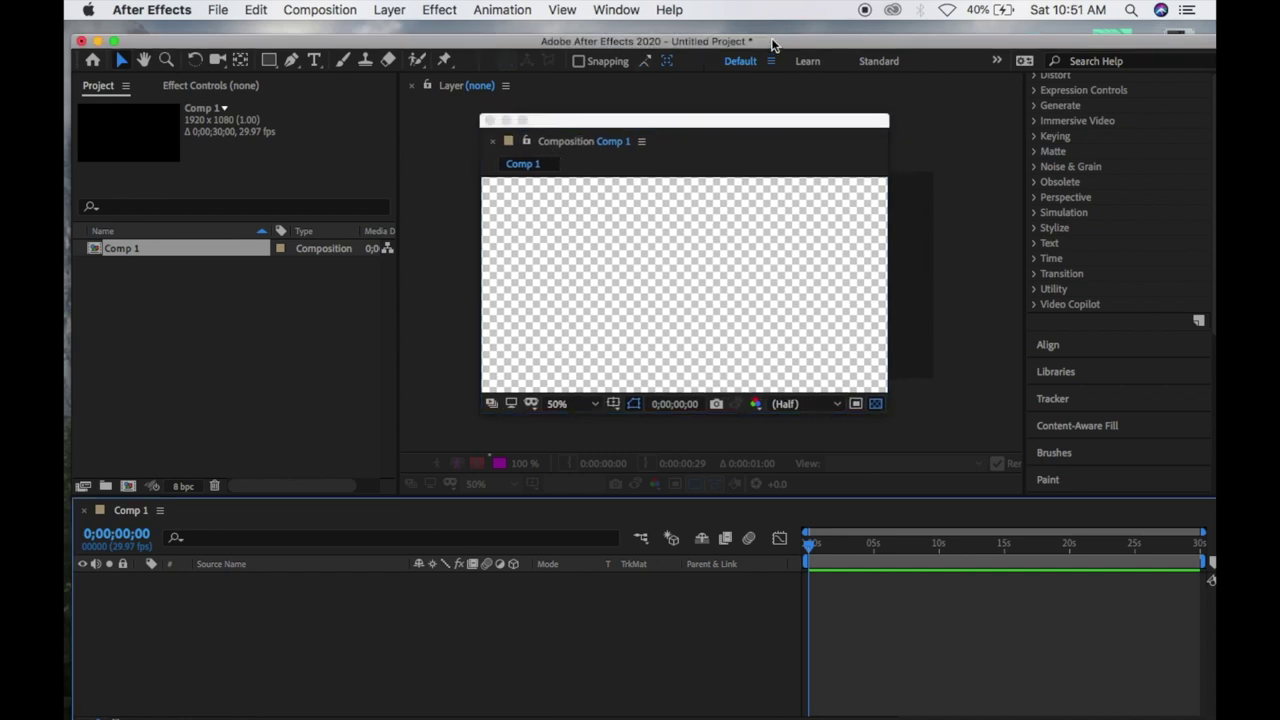
left_click_drag(771, 47, 590, 67)
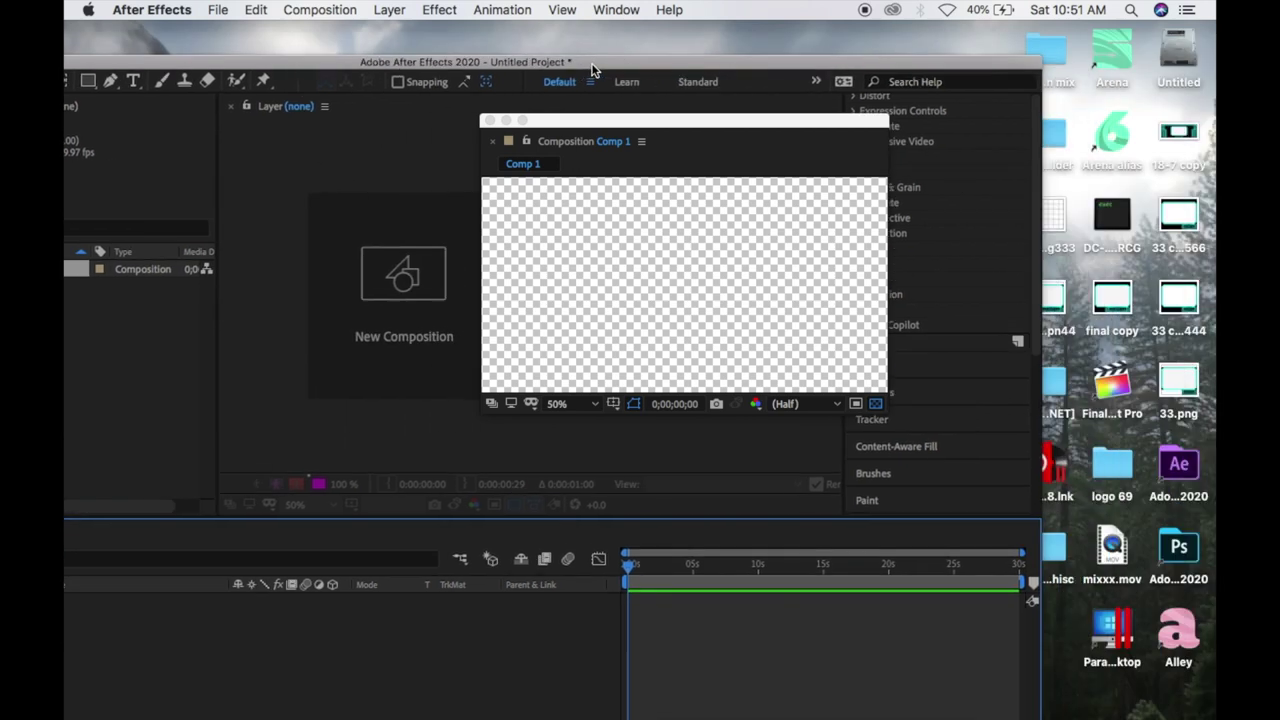
left_click(643, 124)
left_click_drag(643, 124, 517, 145)
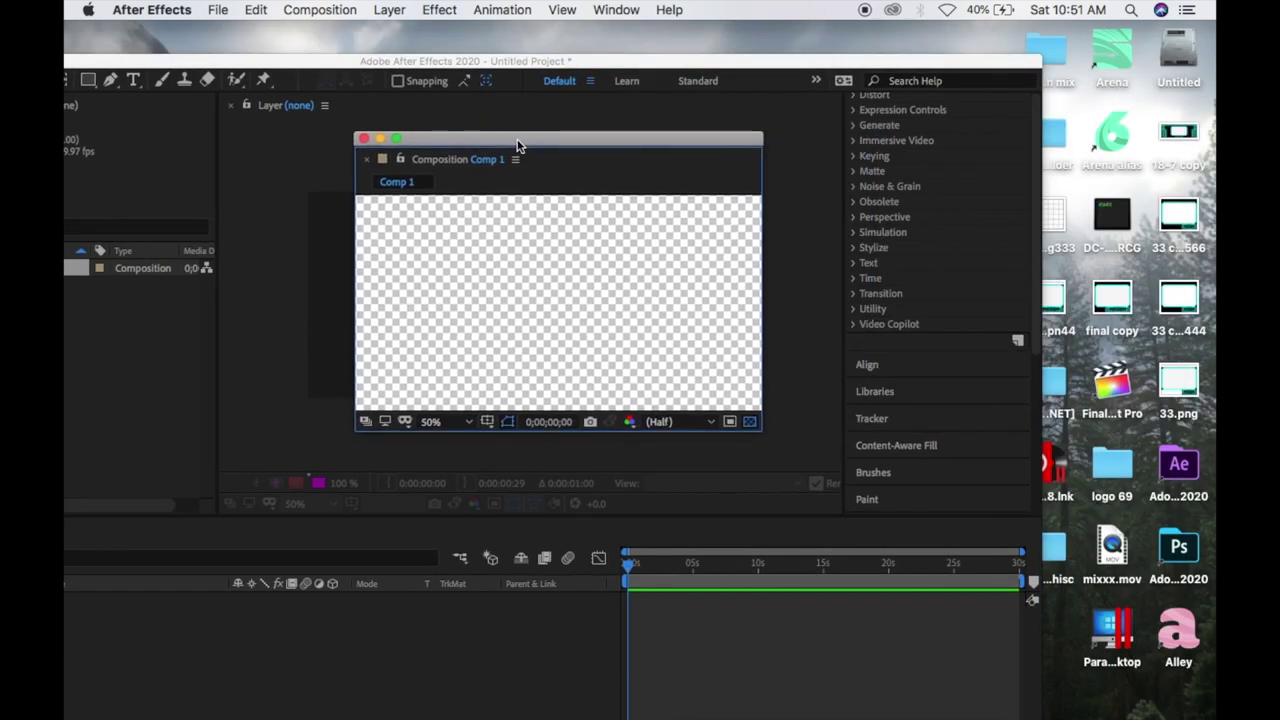
left_click(1181, 137)
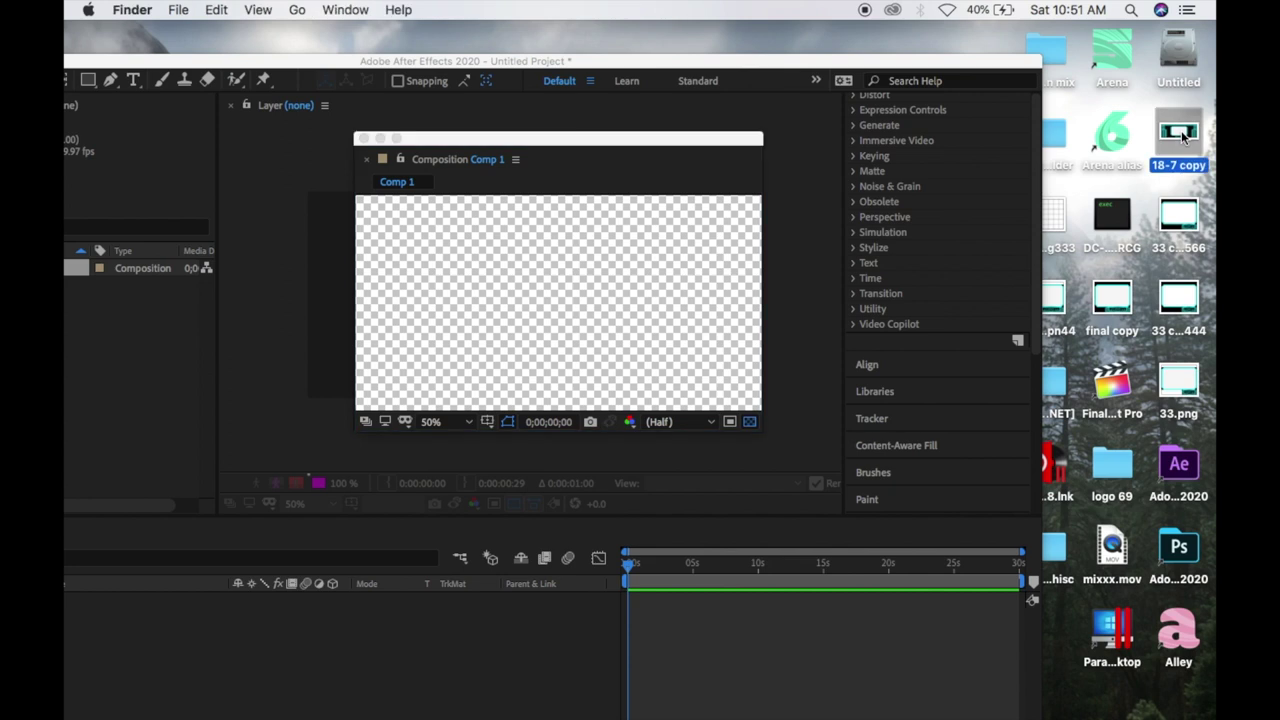
Step: Drag 18-7 copy.png into Comp 1, then enlarge the main window and shift the Comp viewer right
left_click_drag(1181, 137, 537, 333)
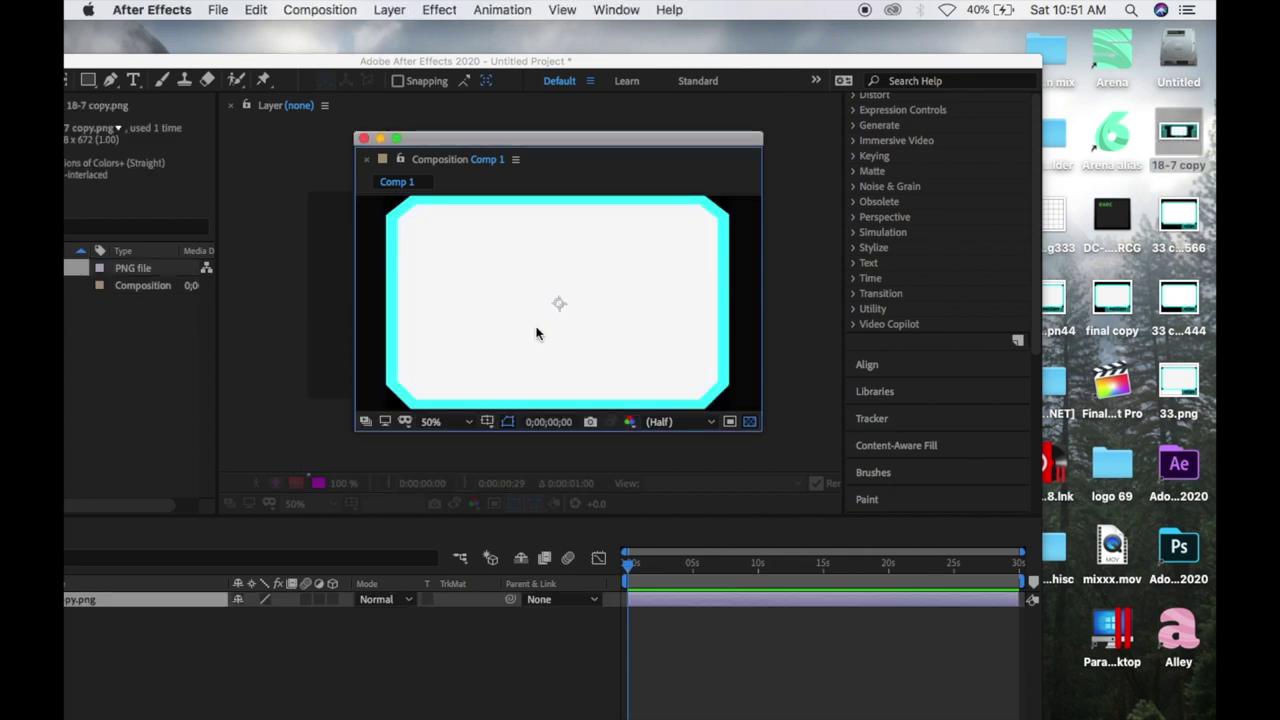
double_click(573, 62)
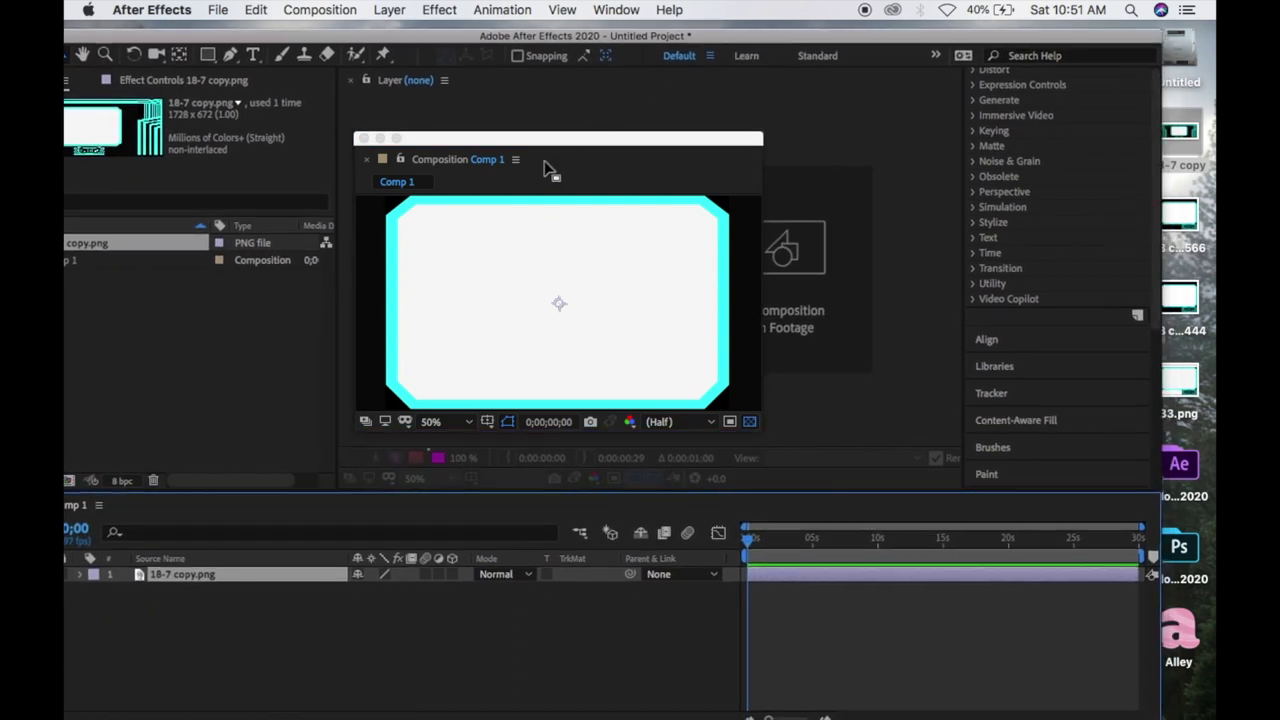
left_click(541, 142)
left_click_drag(541, 144, 628, 133)
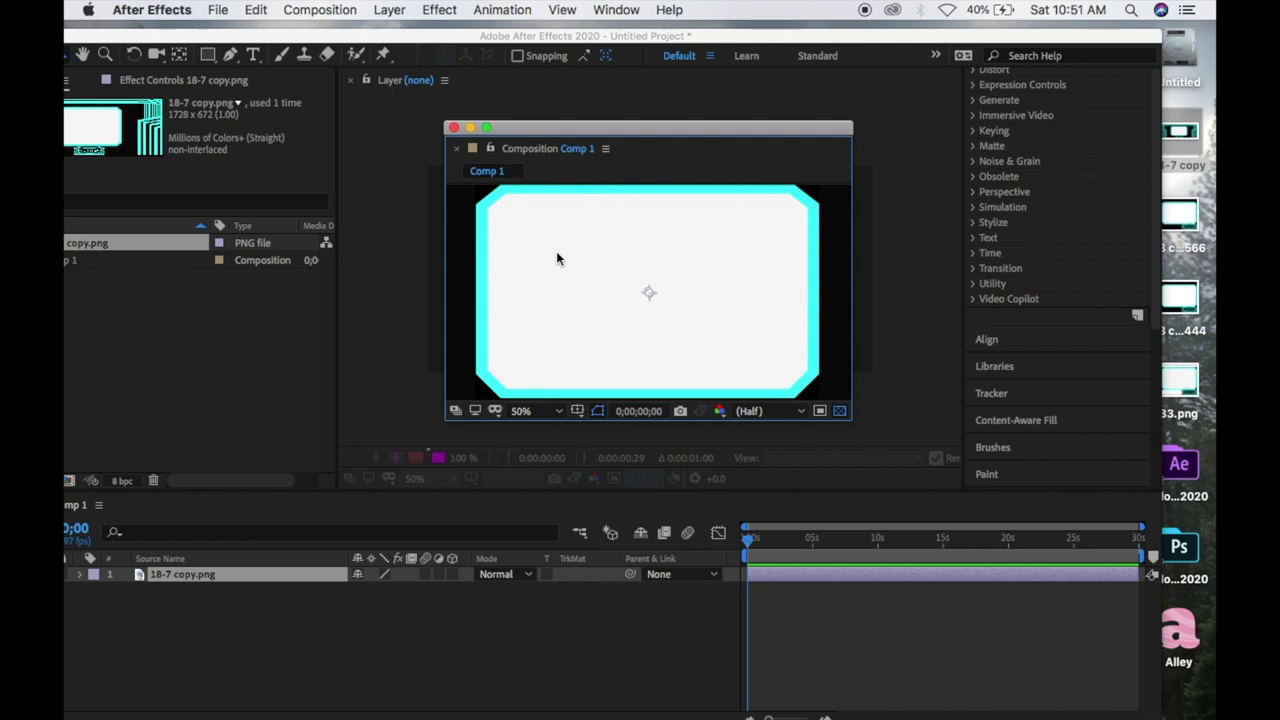
Step: Maximize the floating Comp 1 viewer to fill the screen
right_click(271, 576)
key("Escape")
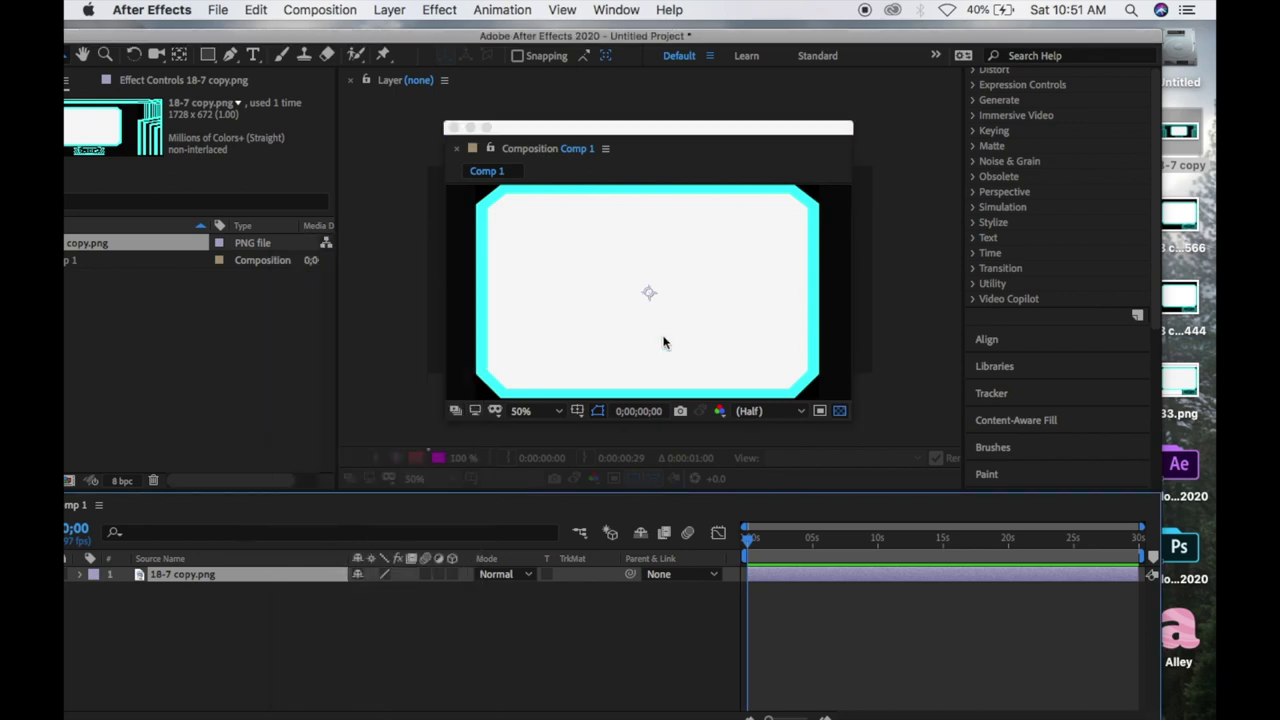
left_click(649, 290)
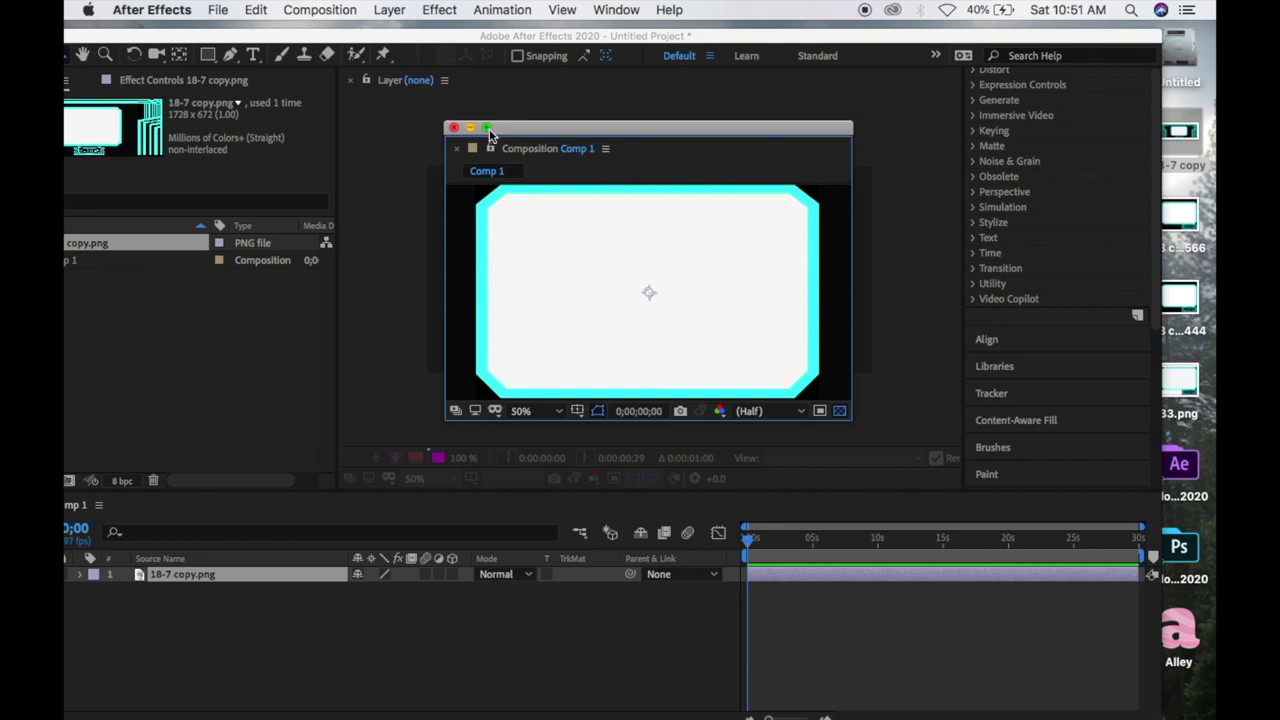
left_click(487, 128)
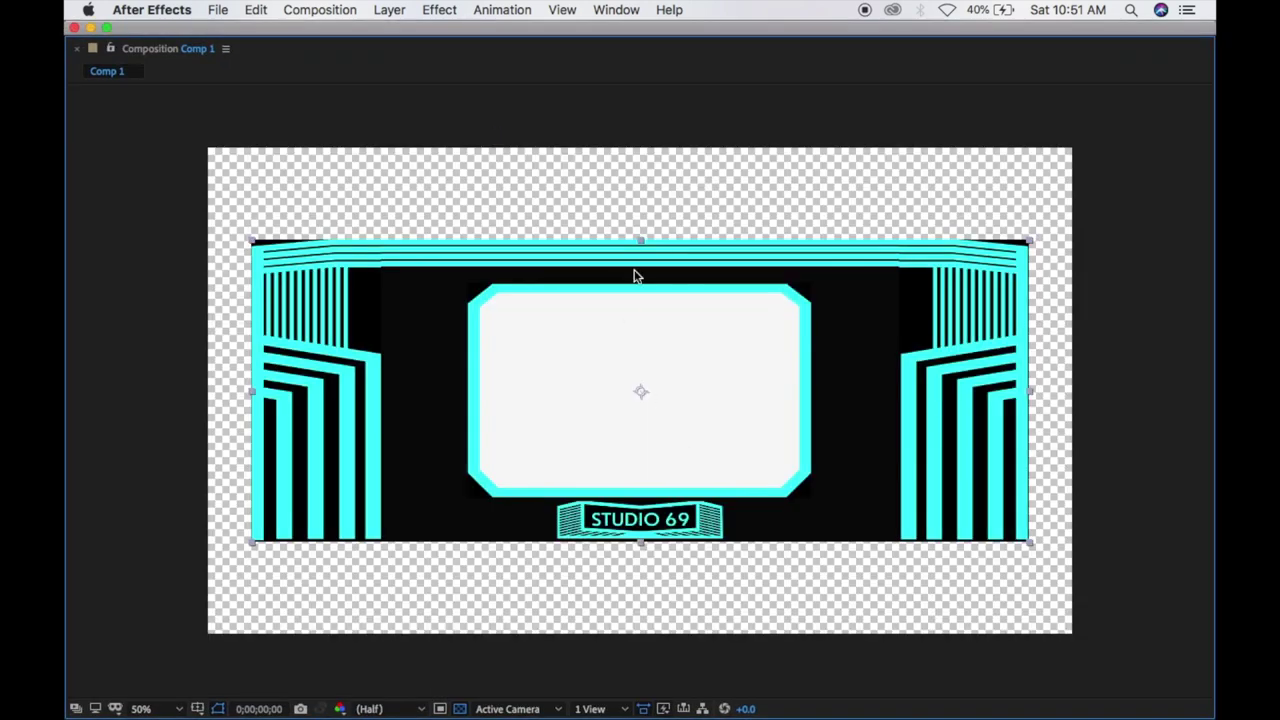
Step: Drag the stage image's top and side handles to the comp edges, then deselect it
left_click_drag(640, 241, 639, 146)
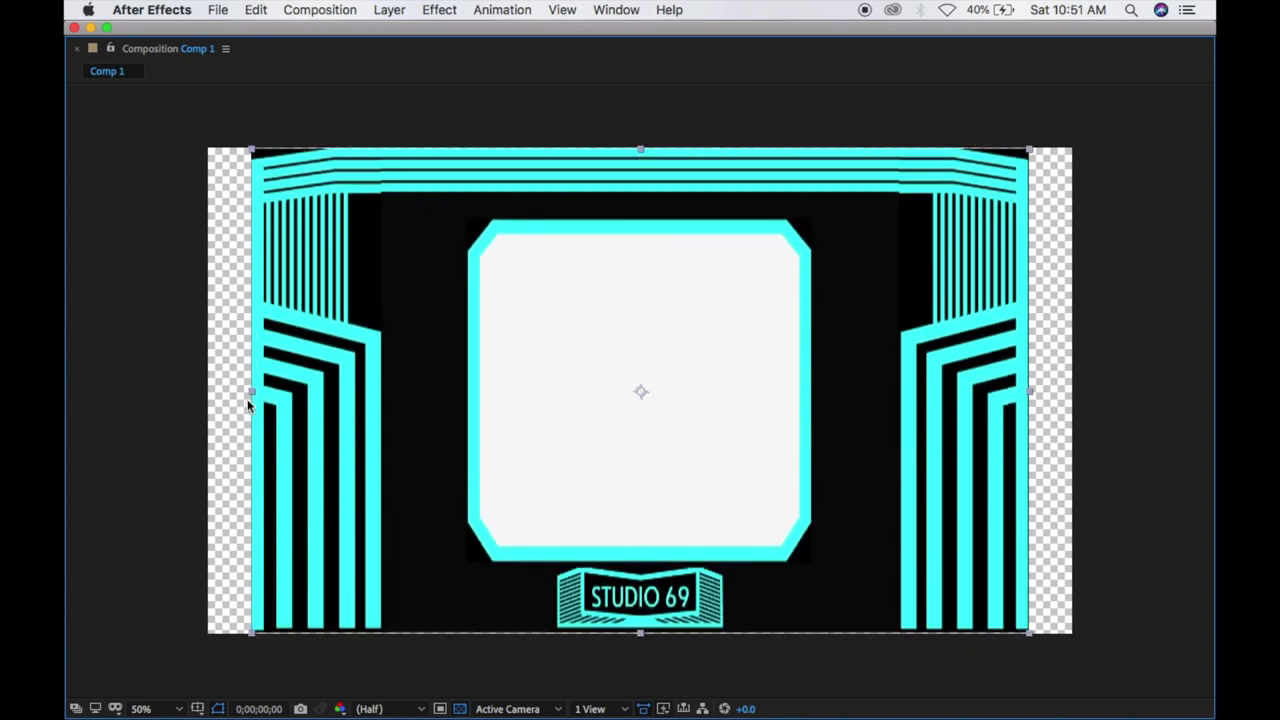
left_click_drag(251, 393, 206, 393)
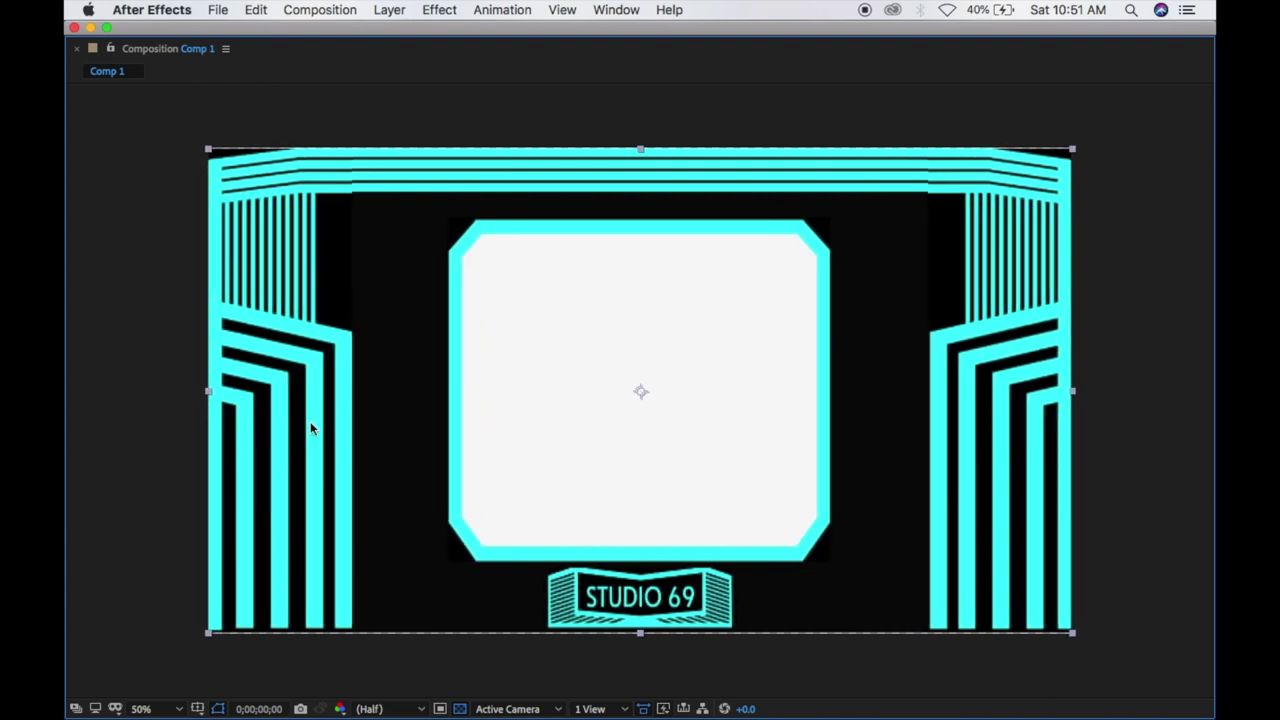
left_click(734, 99)
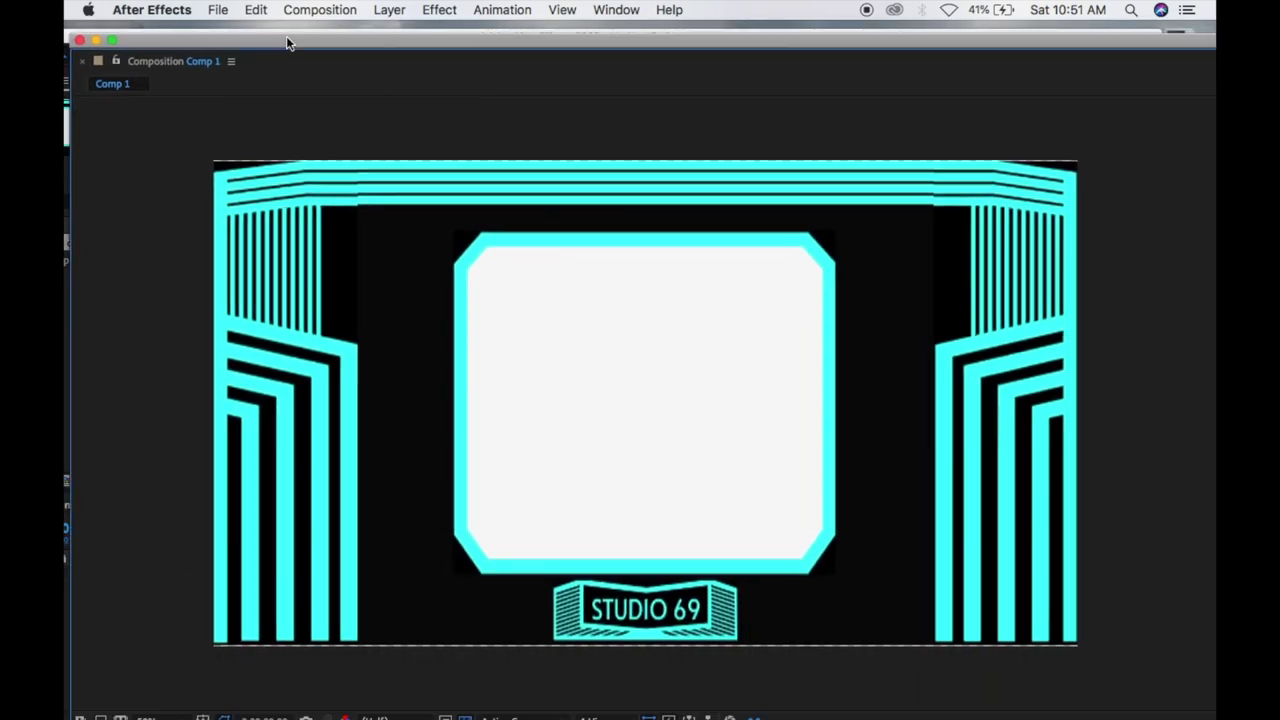
left_click_drag(287, 43, 281, 30)
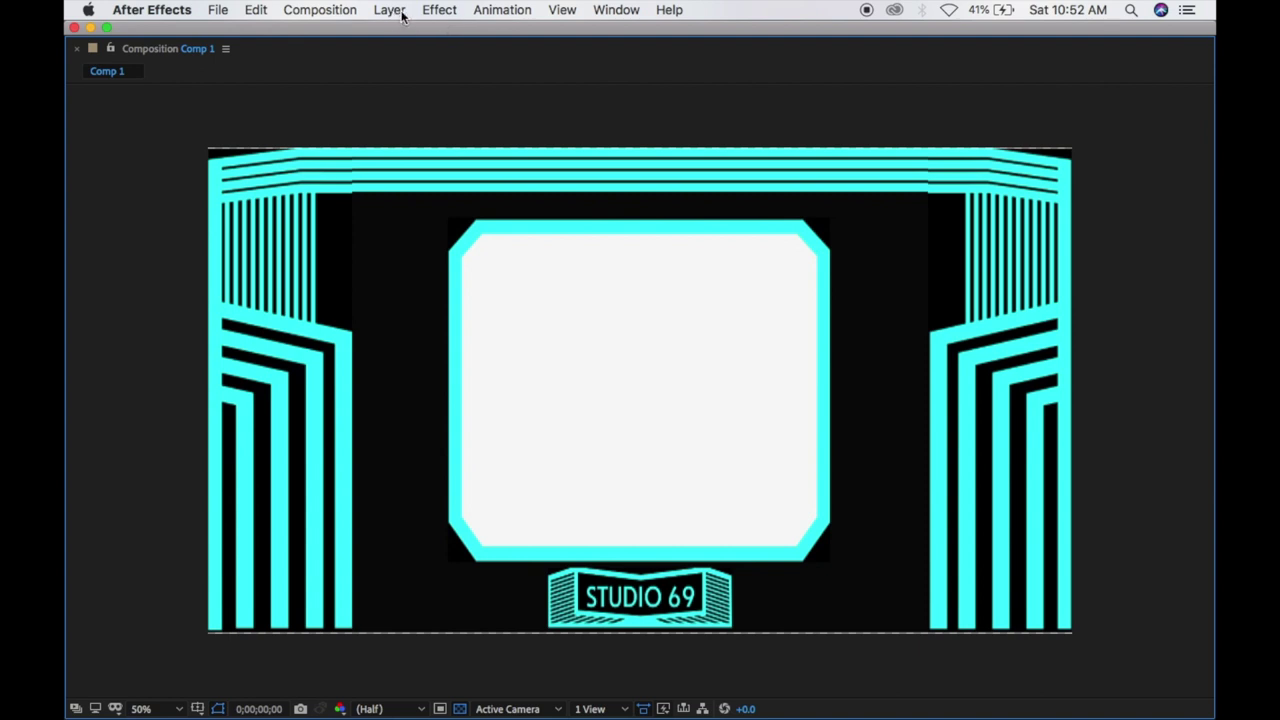
Step: Add a new shape layer through Layer > New > Shape Layer
left_click(436, 9)
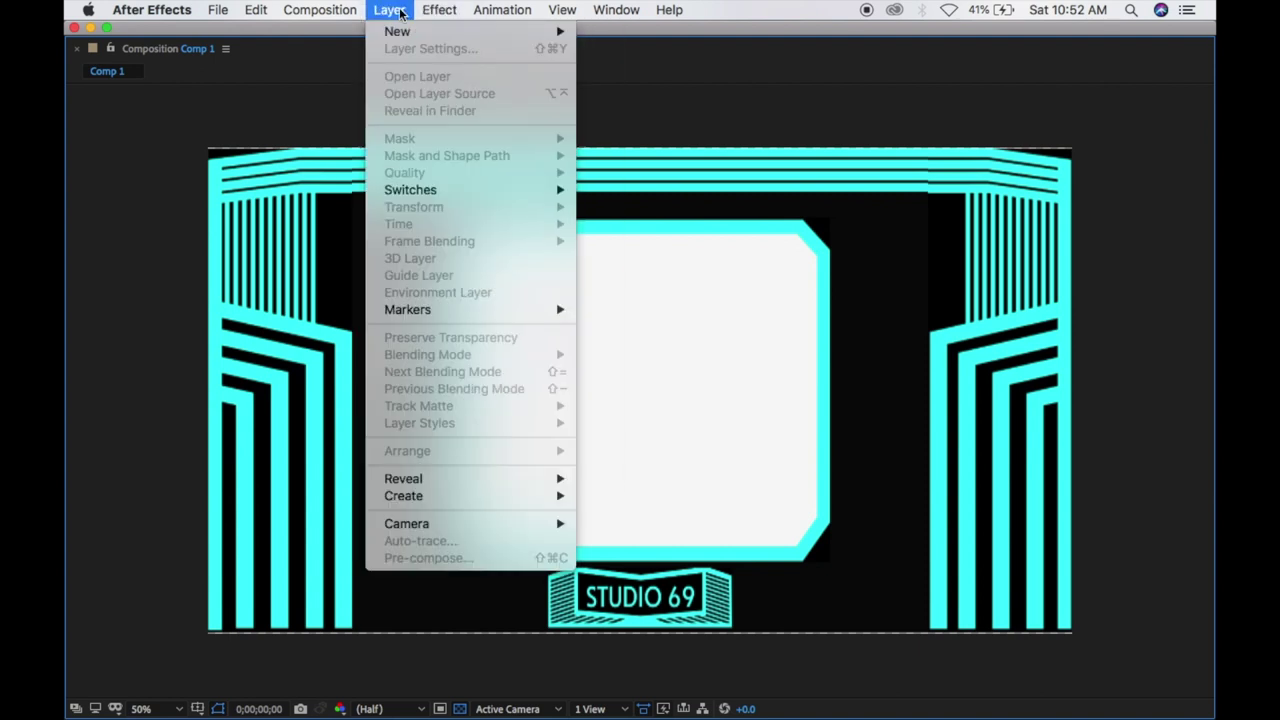
mouse_move(400, 33)
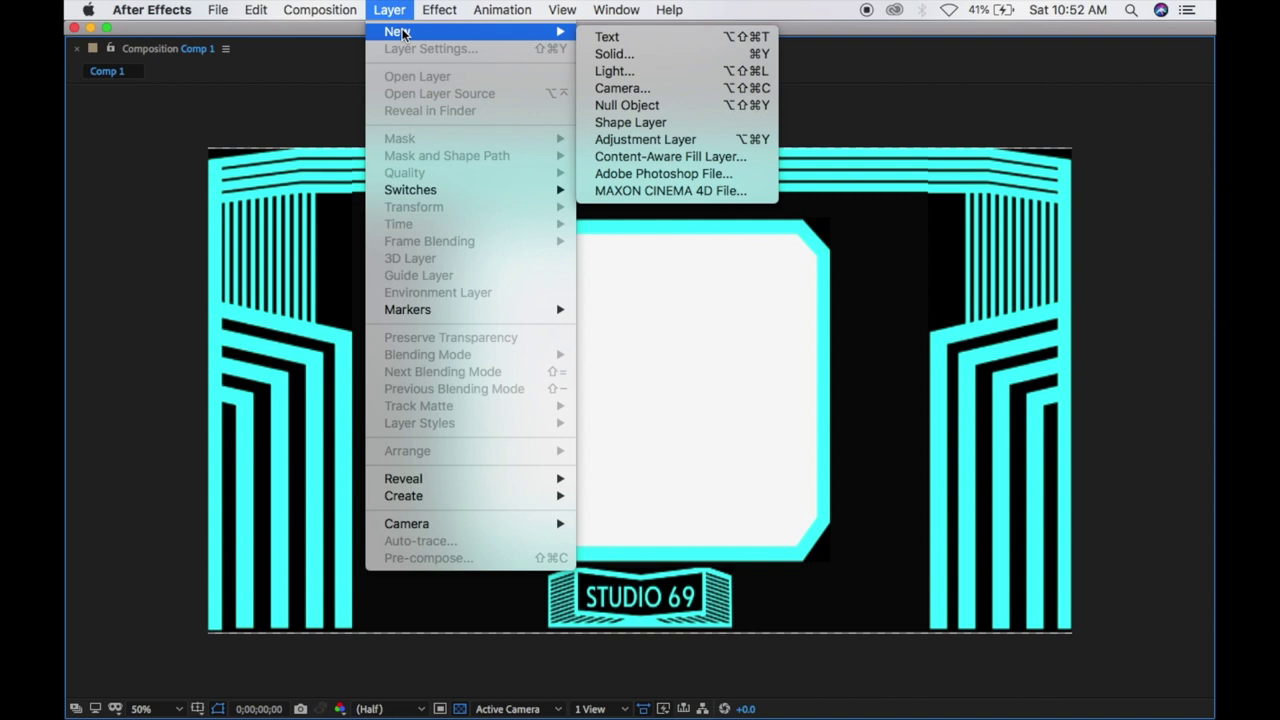
left_click(650, 121)
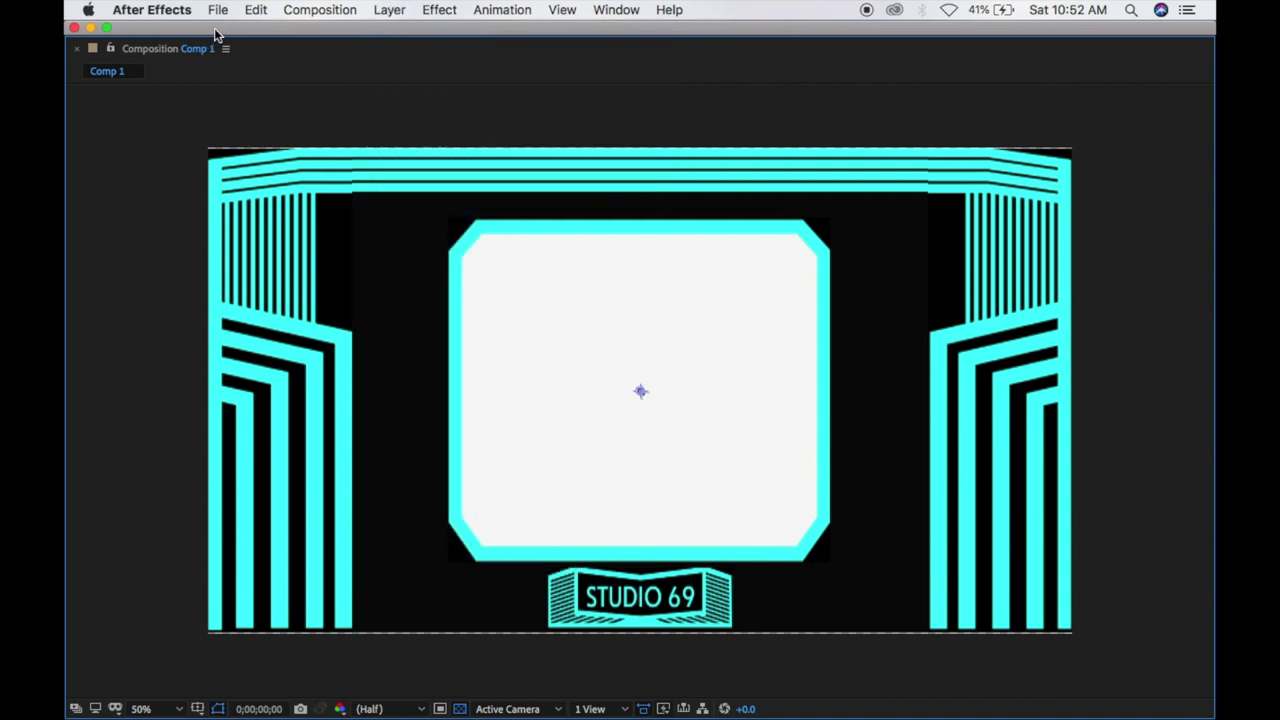
left_click_drag(214, 34, 490, 120)
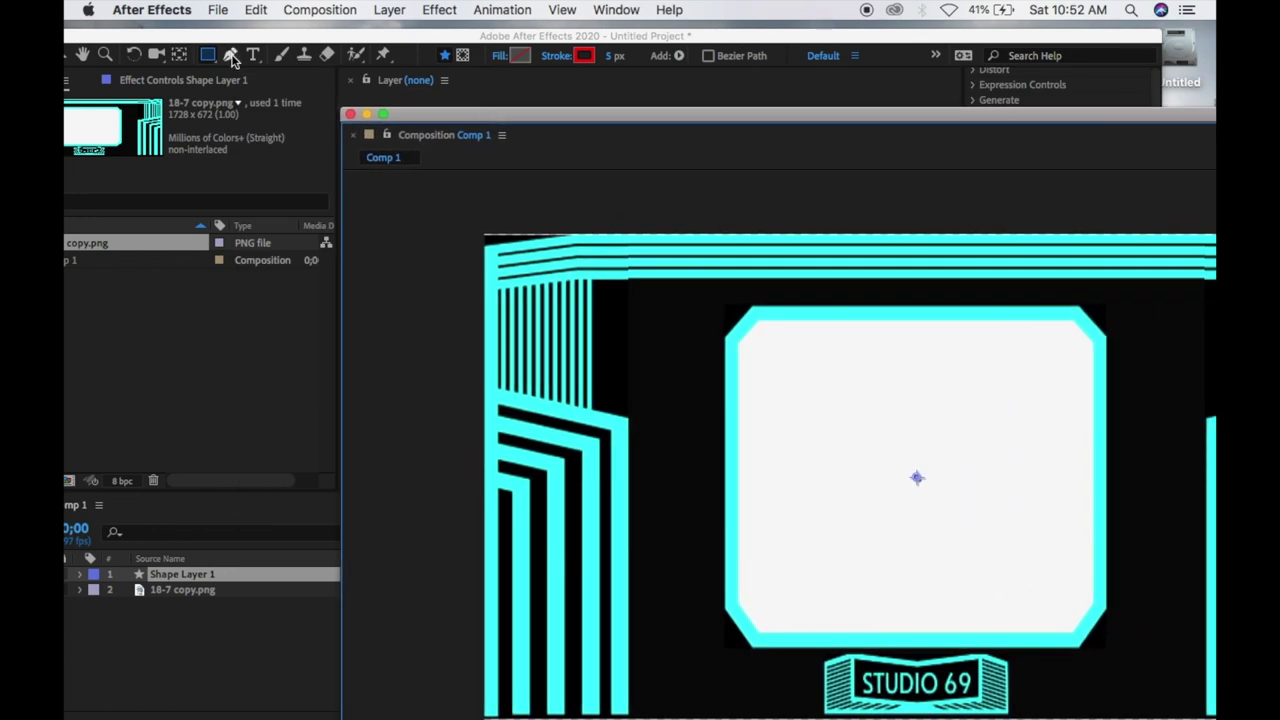
Step: With the Pen tool, place points at the white screen's top-left and top-right corners
left_click(230, 55)
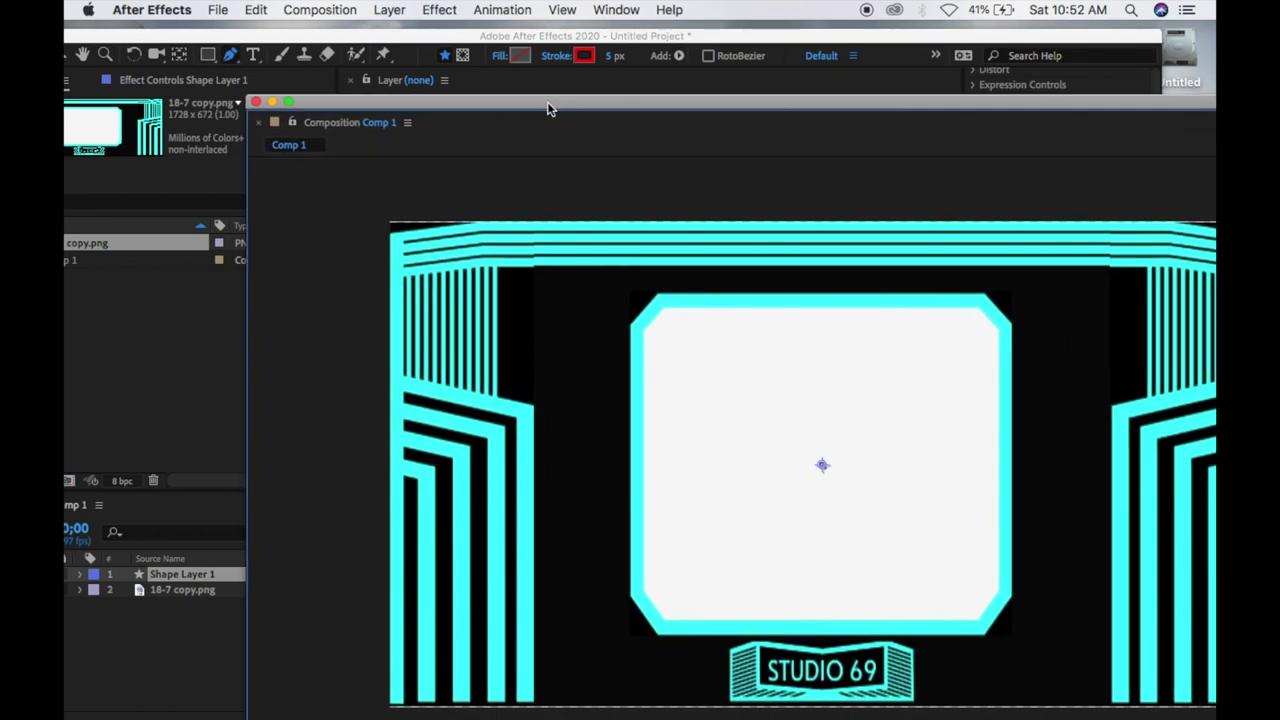
left_click_drag(644, 120, 526, 81)
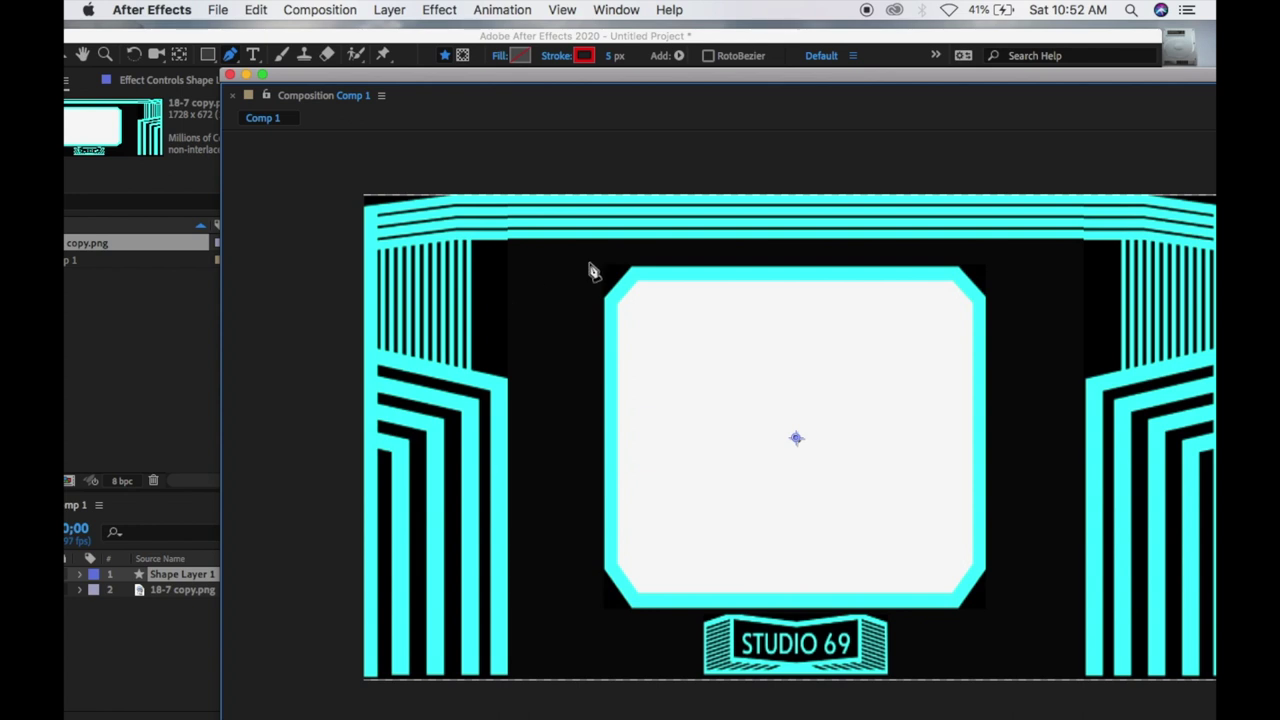
left_click(636, 272)
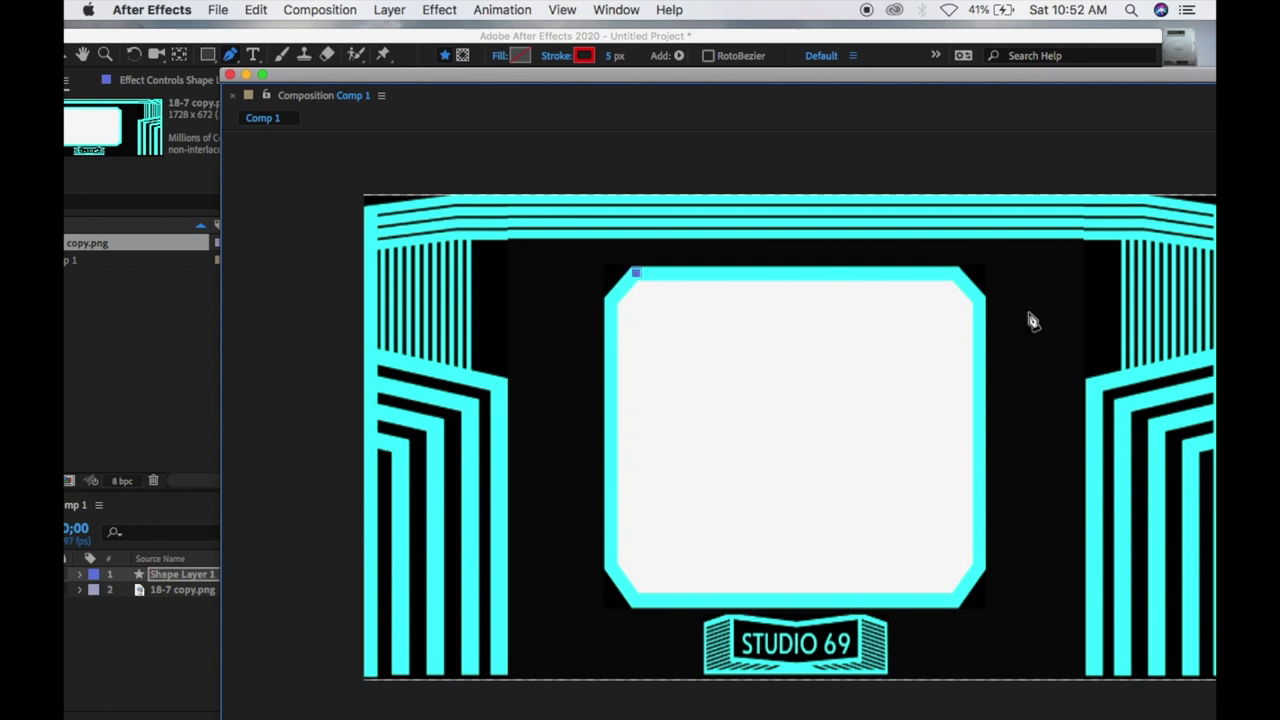
left_click(953, 272)
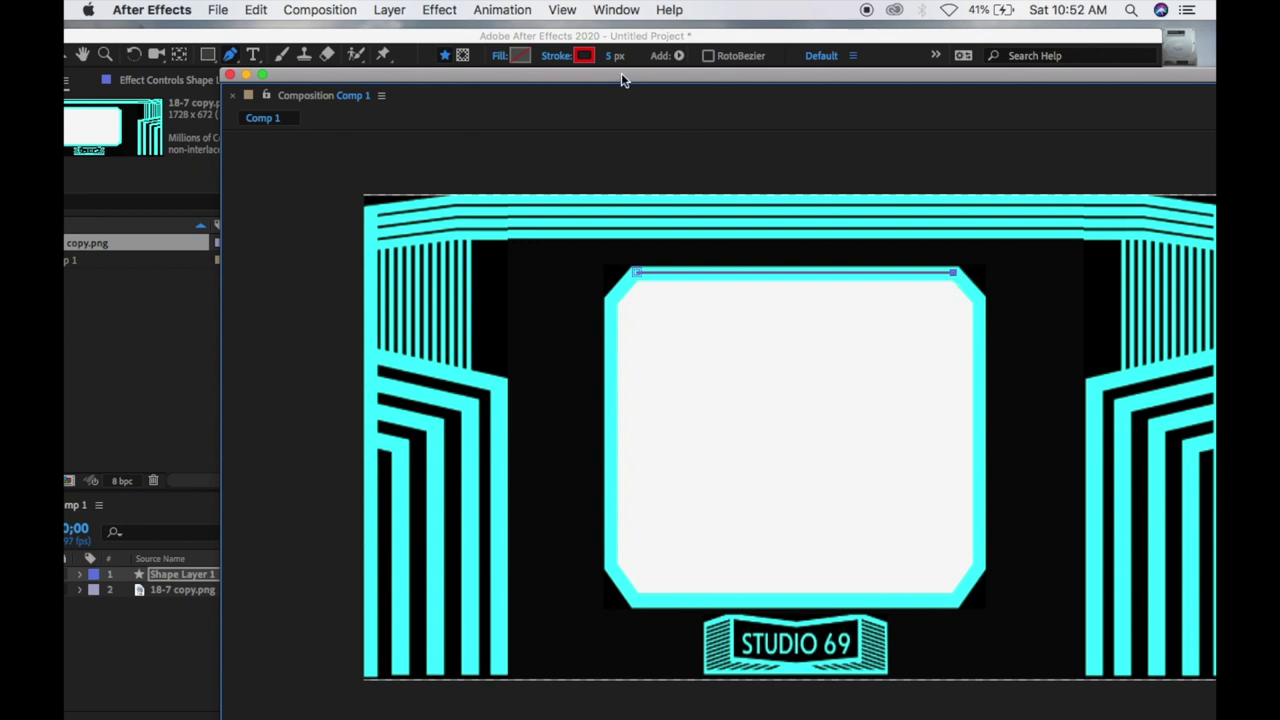
left_click_drag(621, 80, 615, 105)
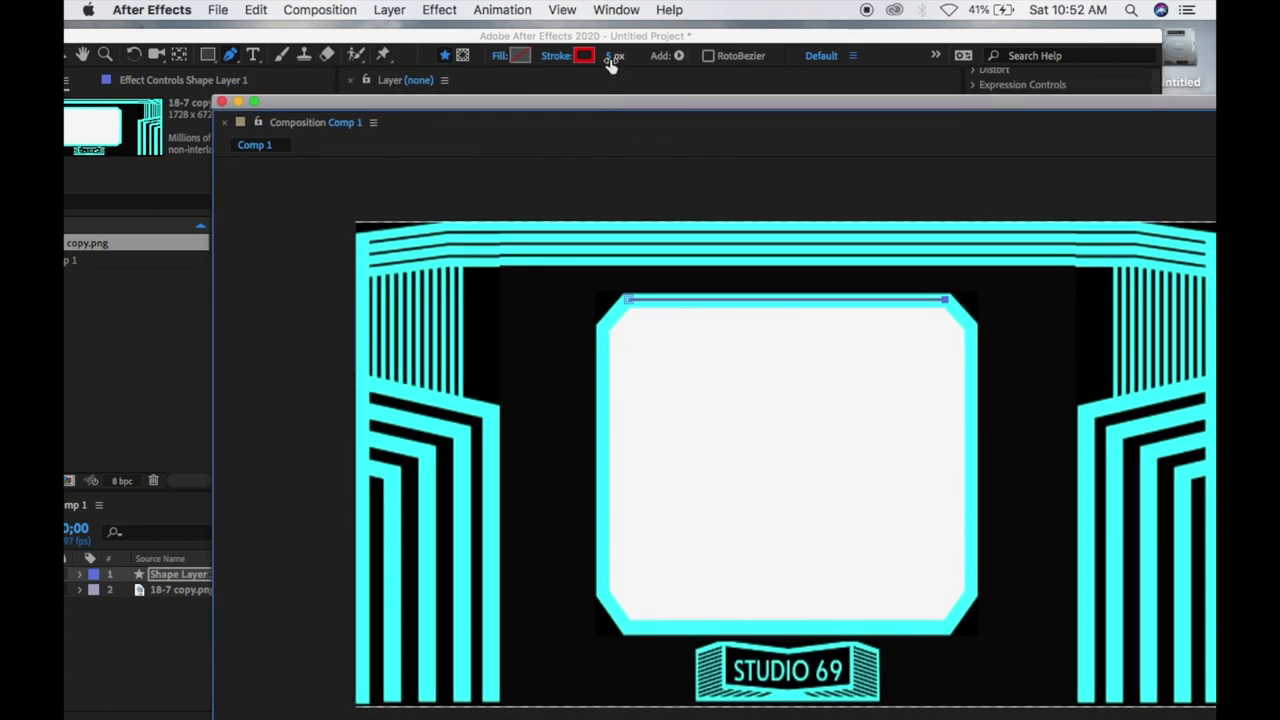
Step: Give the path a 25 px red stroke and extend it down the top-right bevel
left_click(612, 58)
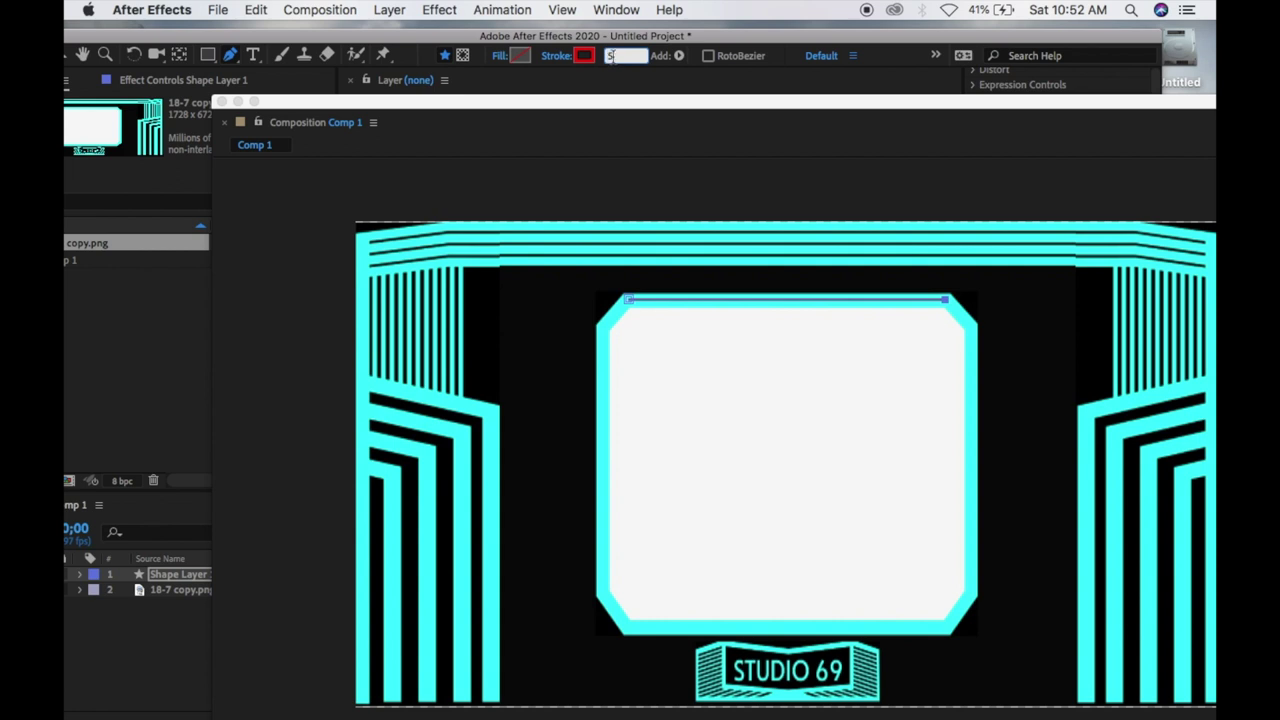
key("BackSpace")
type("20")
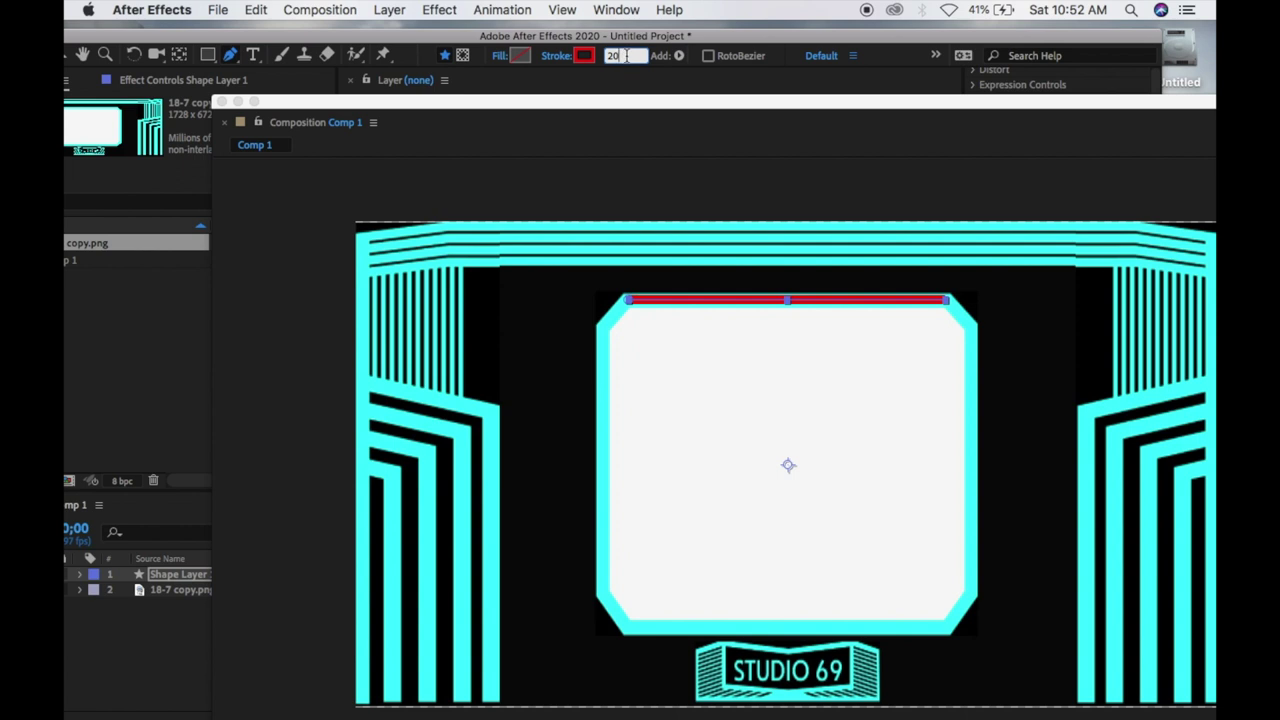
type("2")
key("BackSpace")
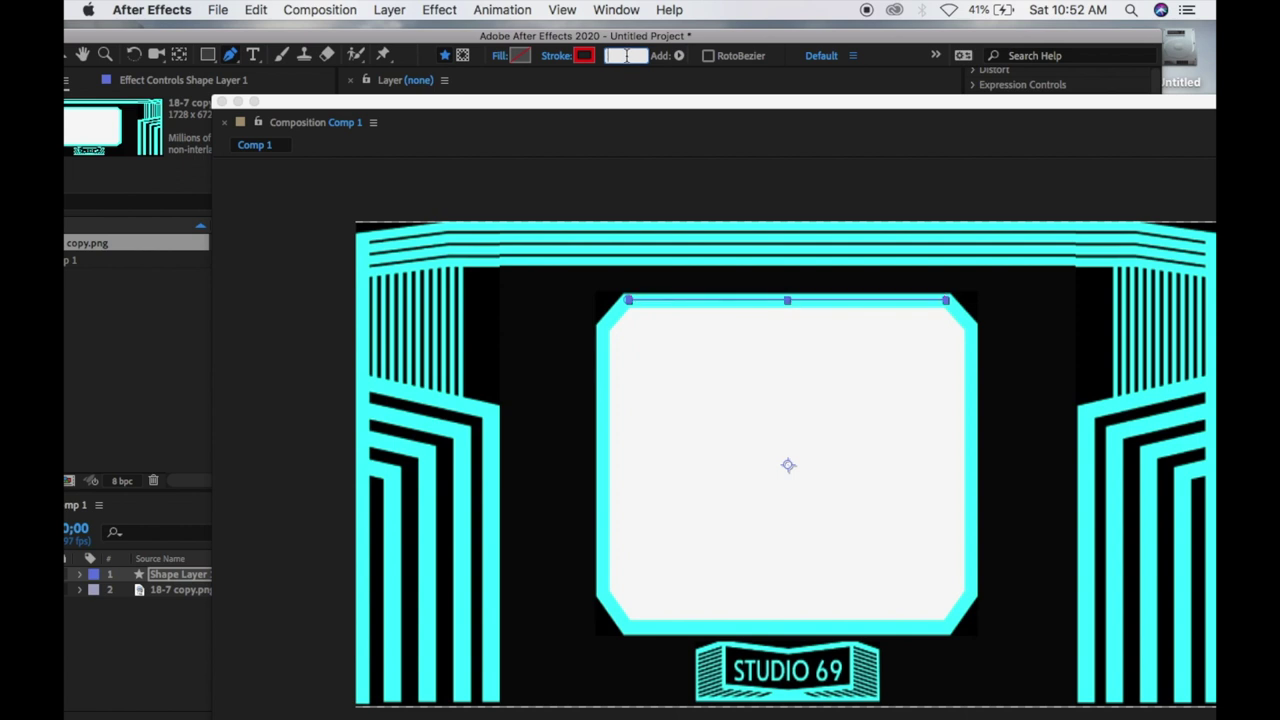
type("2")
type("5")
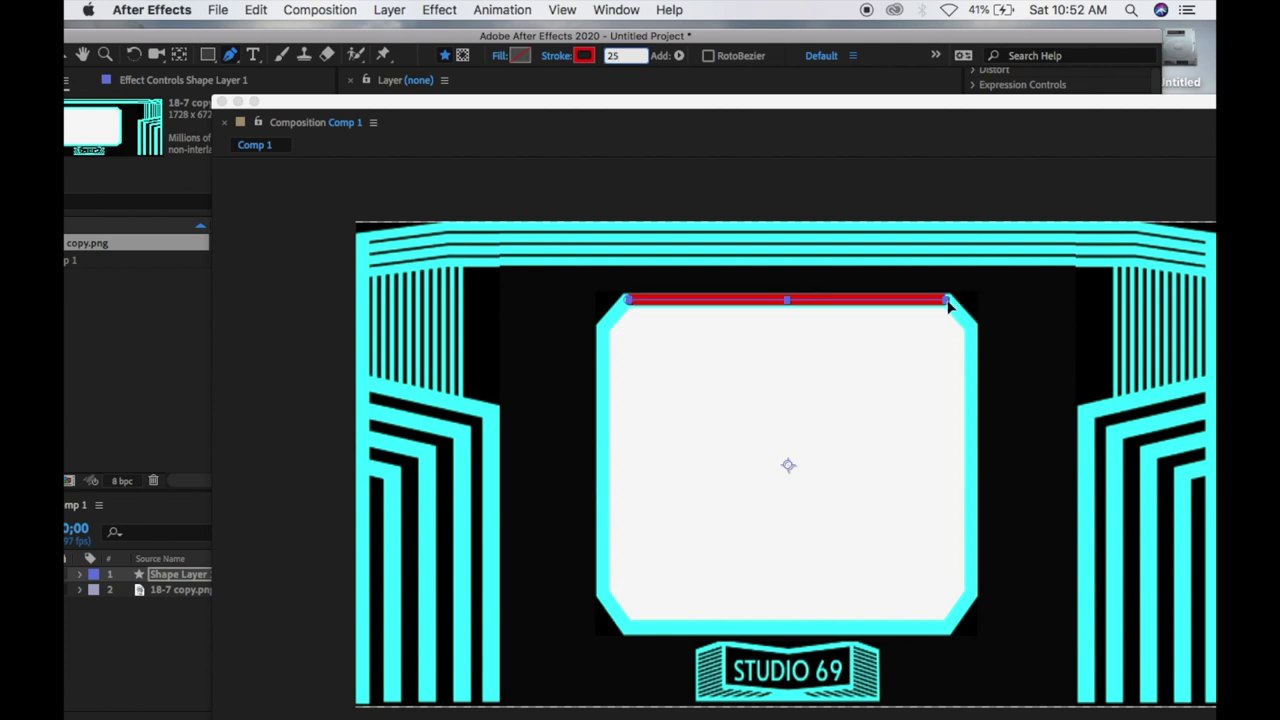
left_click(952, 307)
Step: Add Pen points along the right, bottom and left edges and chamfers, closing at the start point
left_click(970, 322)
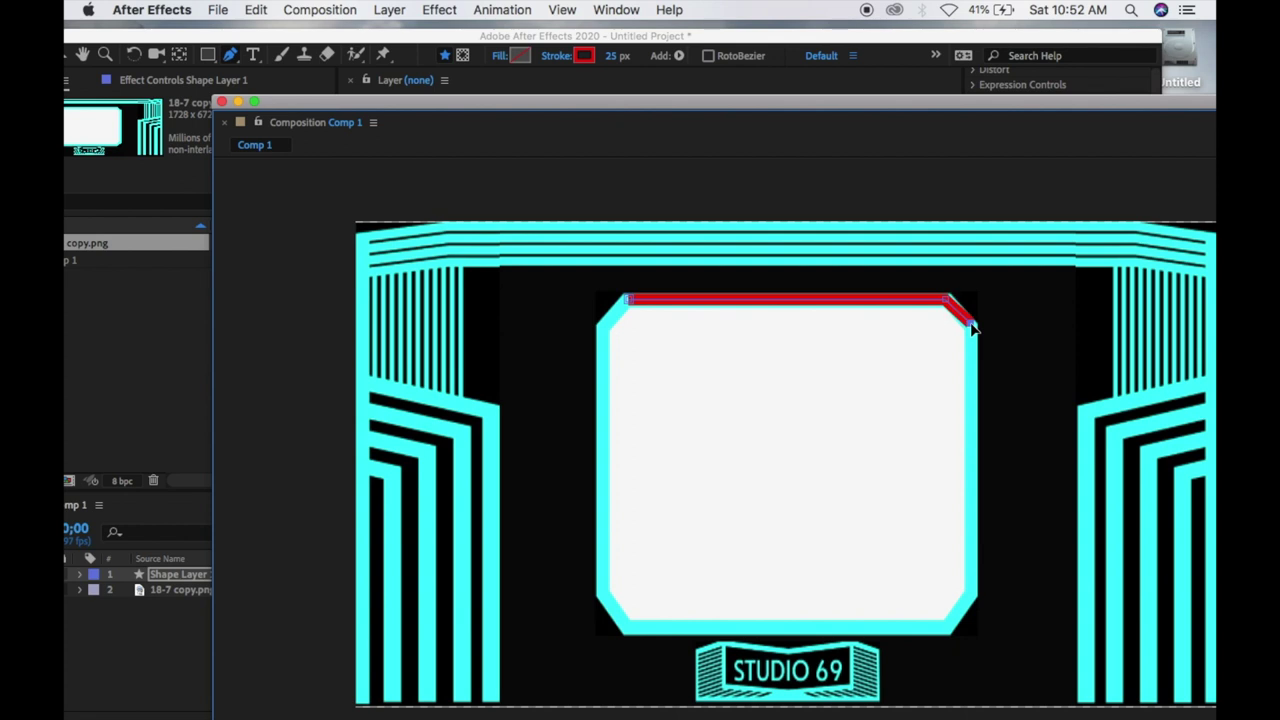
left_click(971, 591)
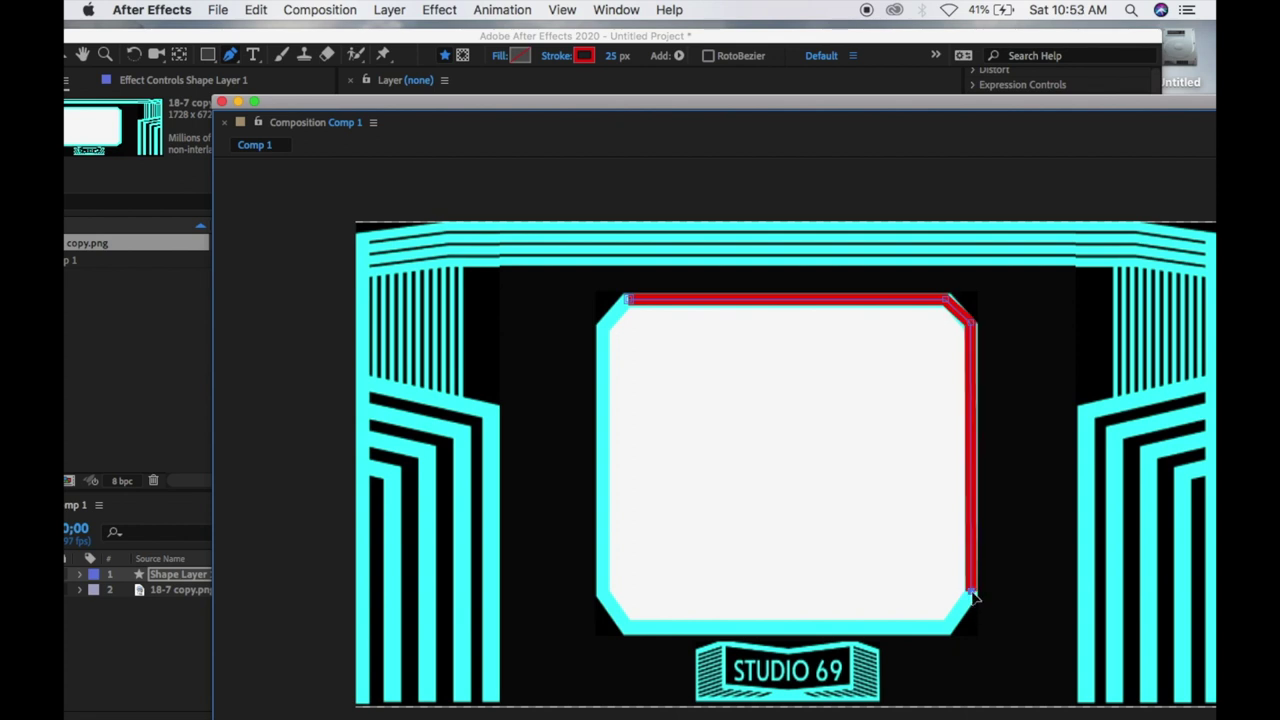
left_click(947, 627)
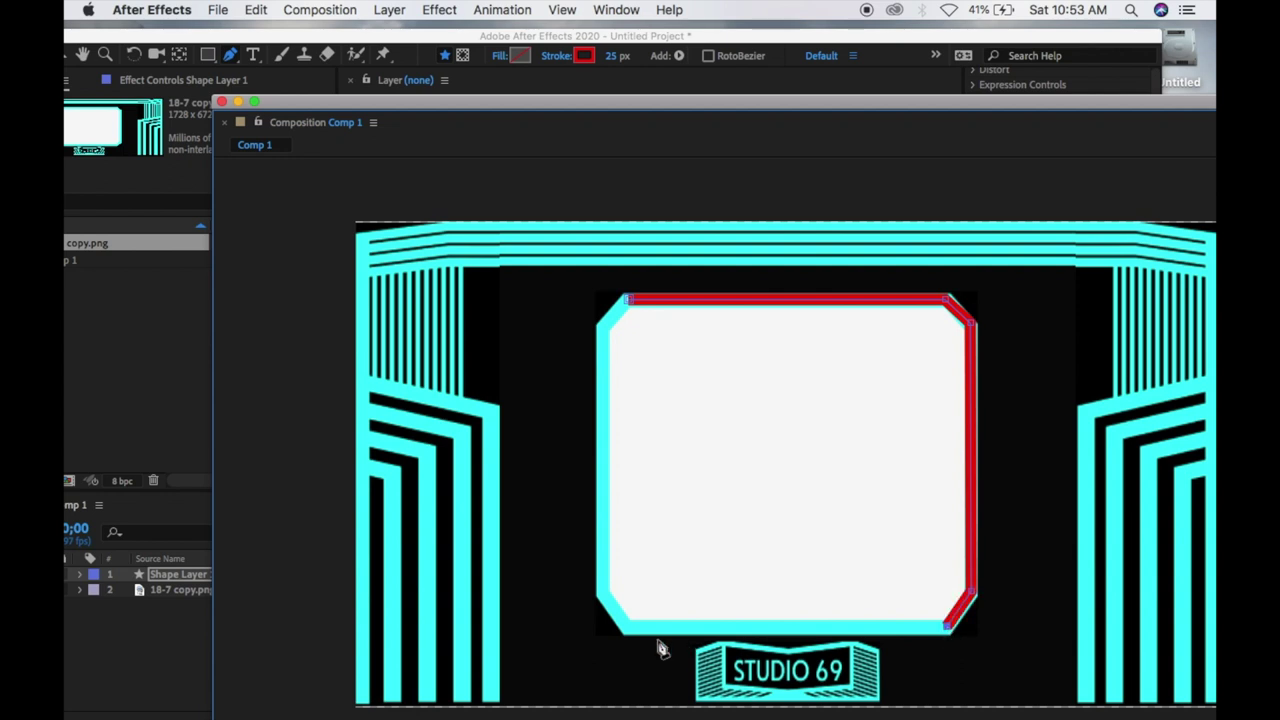
left_click(629, 632)
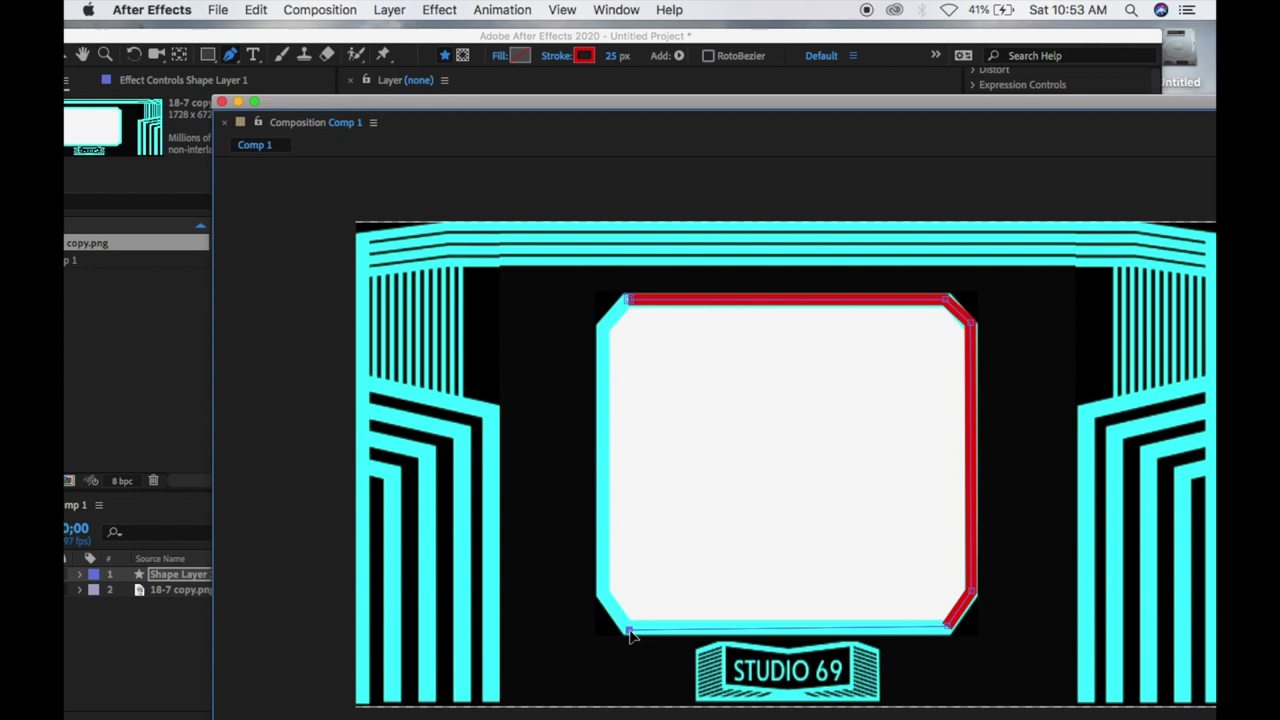
left_click(602, 594)
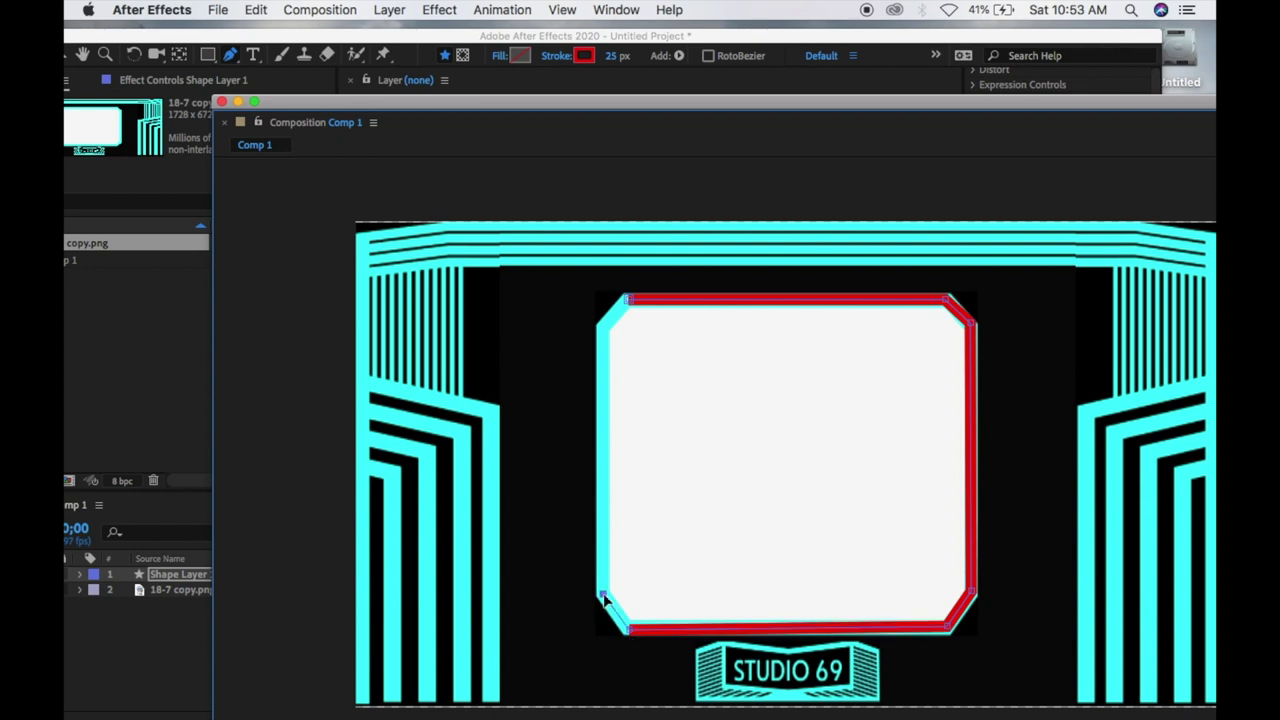
left_click(601, 329)
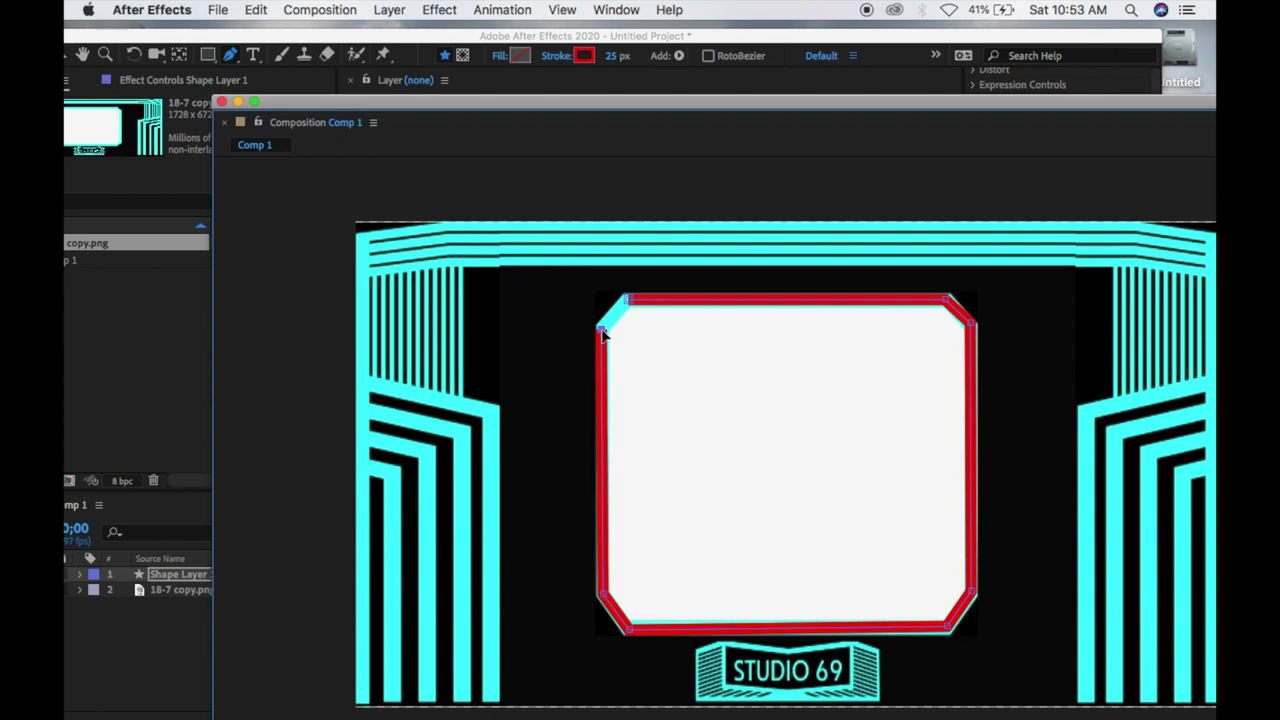
left_click(627, 299)
left_click_drag(668, 107, 650, 29)
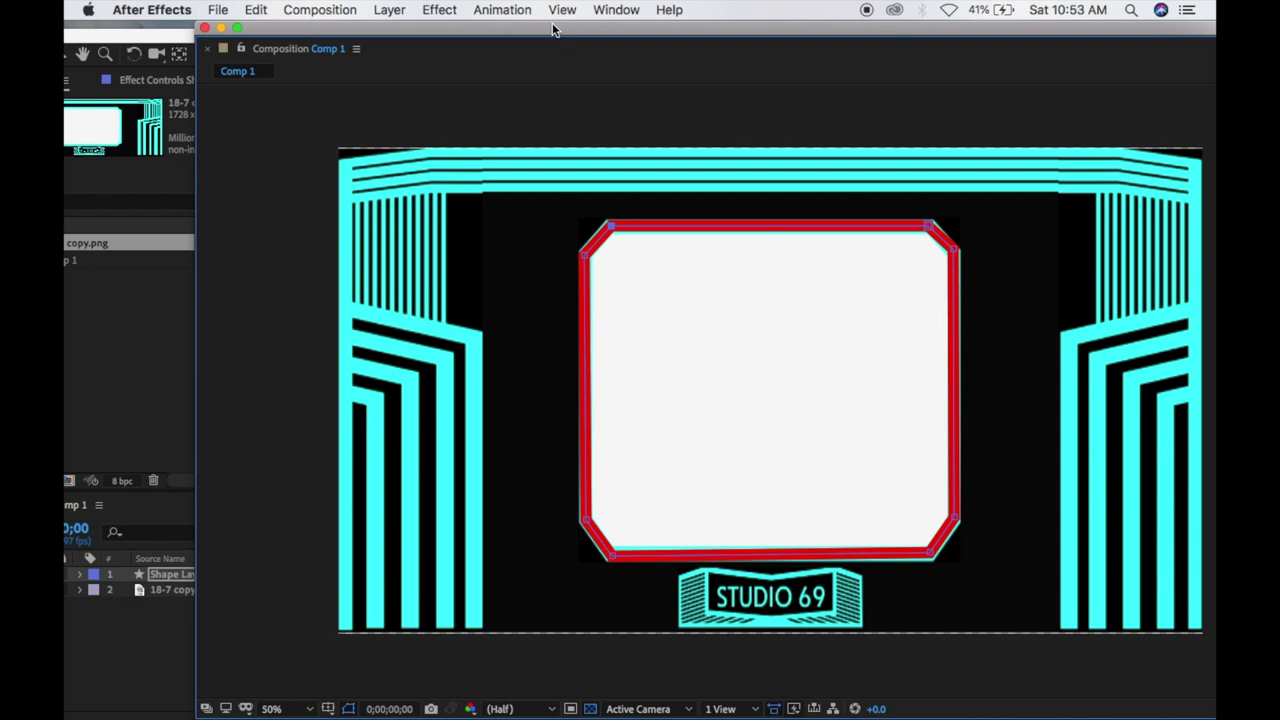
Step: Select Shape Layer 1 and enlarge the main window to reveal the Project panel
left_click_drag(552, 22, 755, 10)
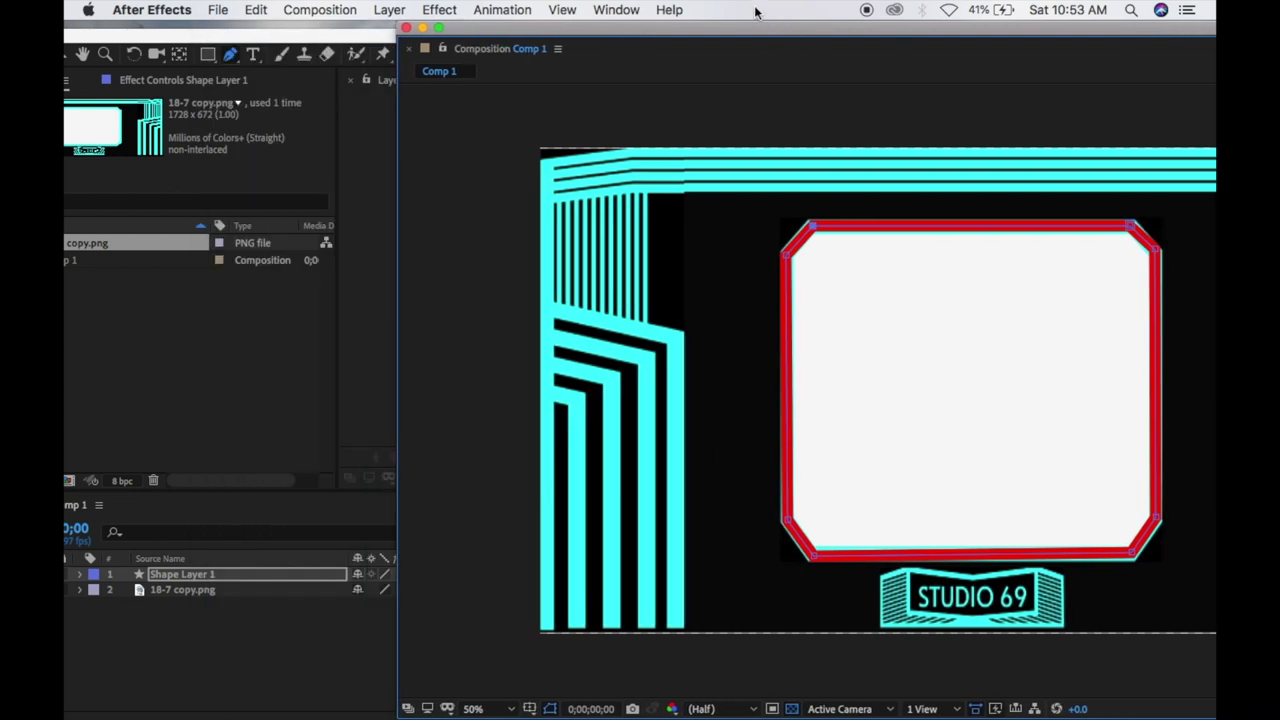
left_click(293, 44)
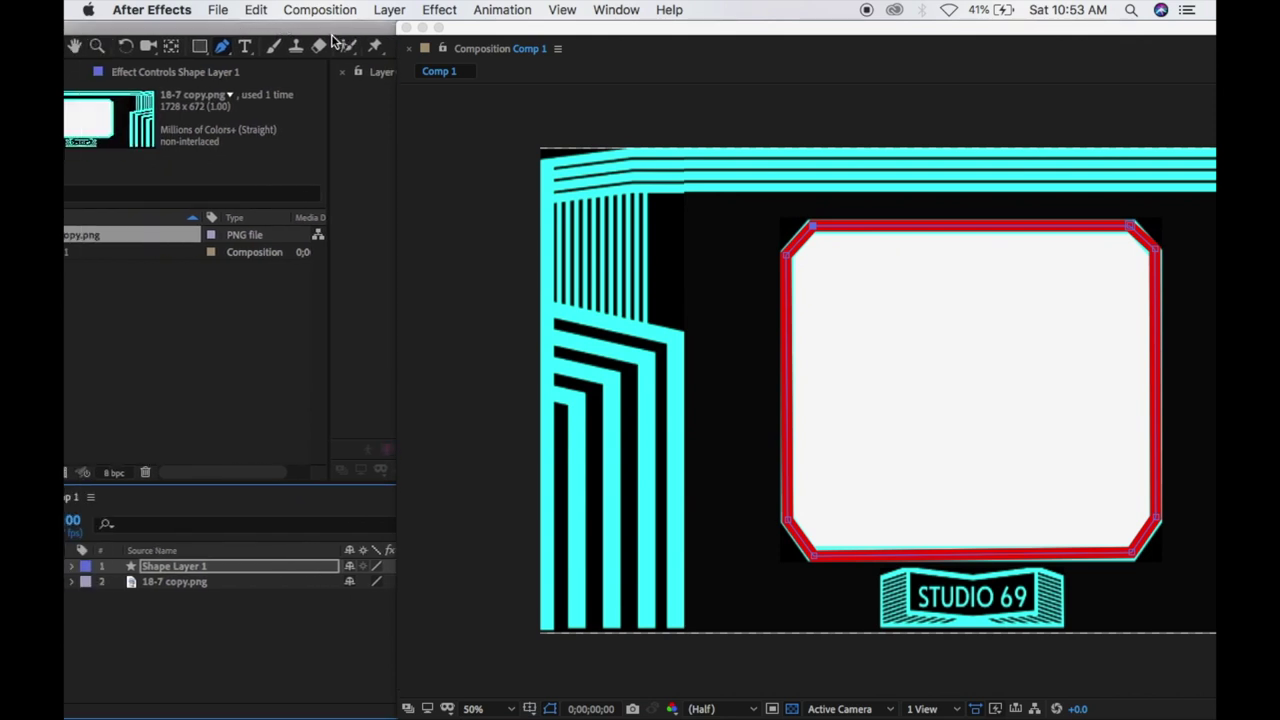
left_click(228, 570)
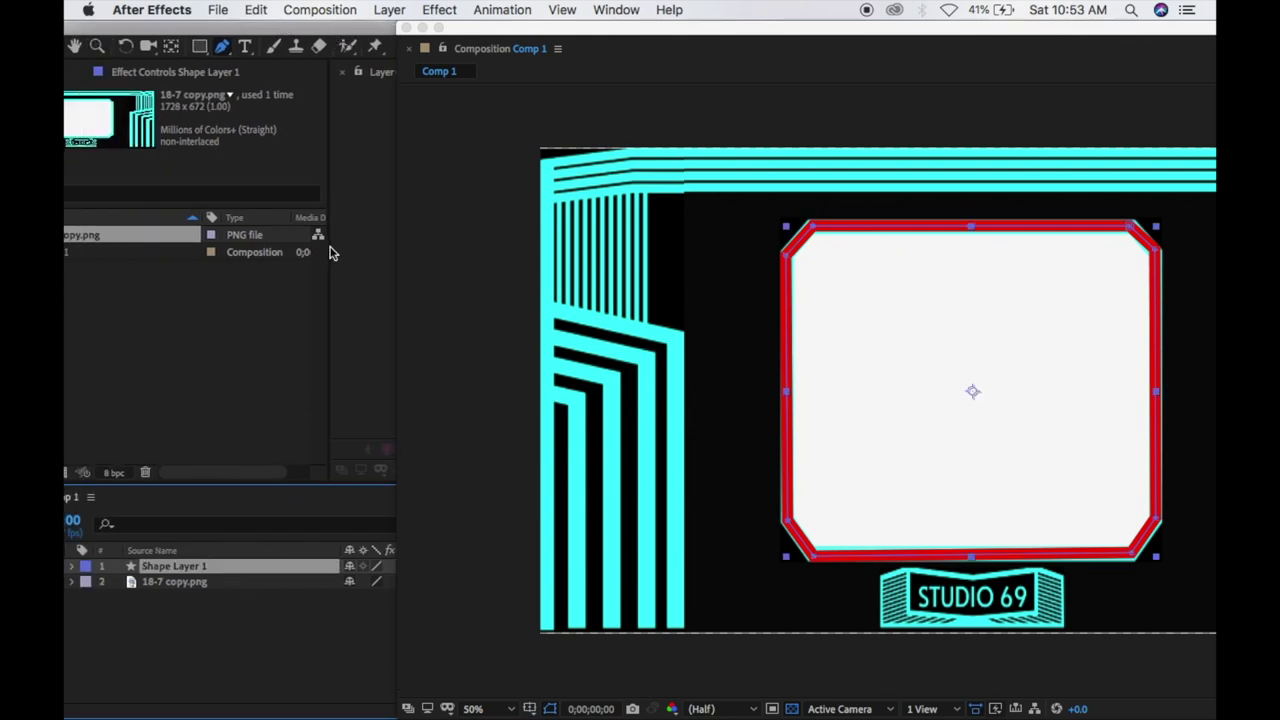
double_click(224, 33)
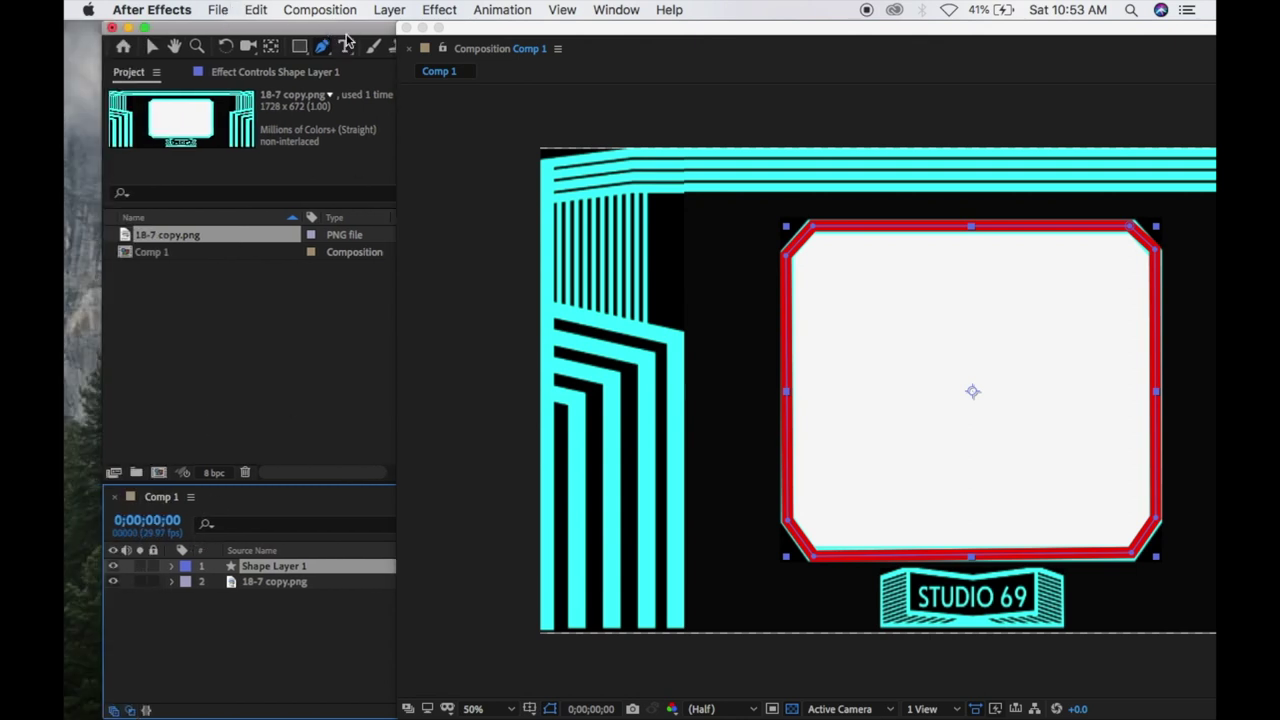
Step: Restore, narrow and reposition the floating composition window over the Layer panel
left_click(440, 29)
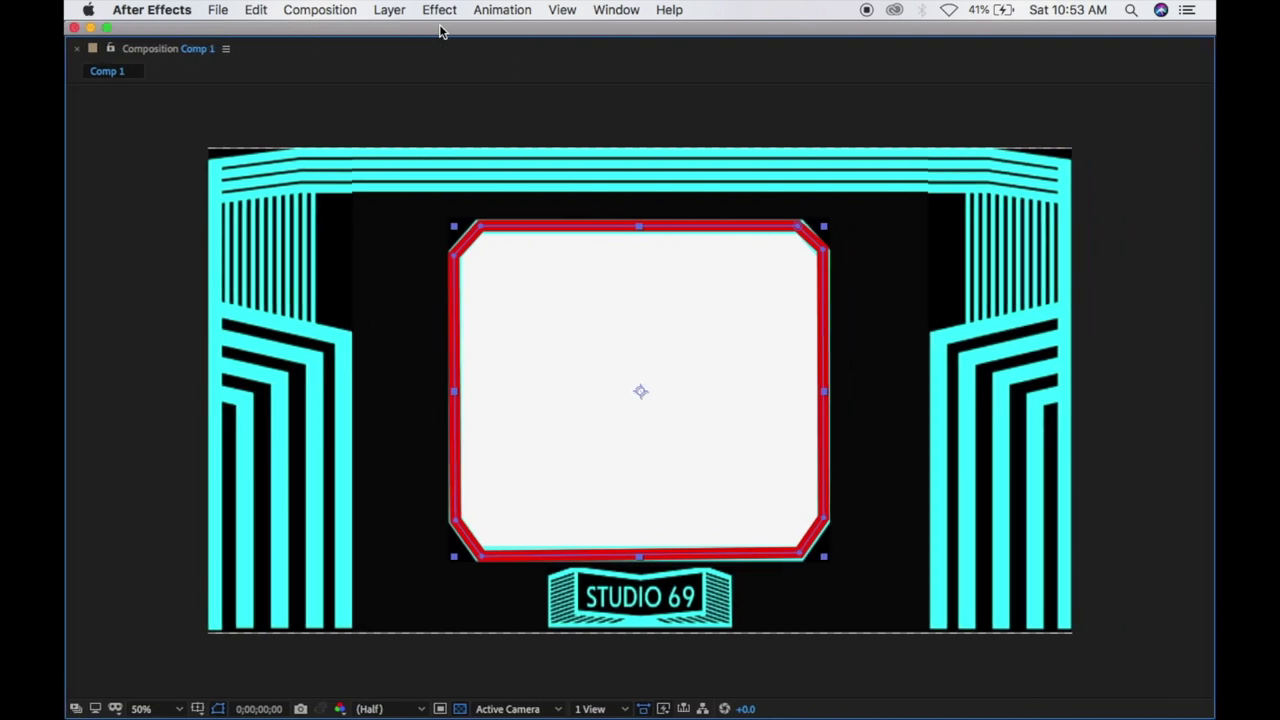
double_click(140, 33)
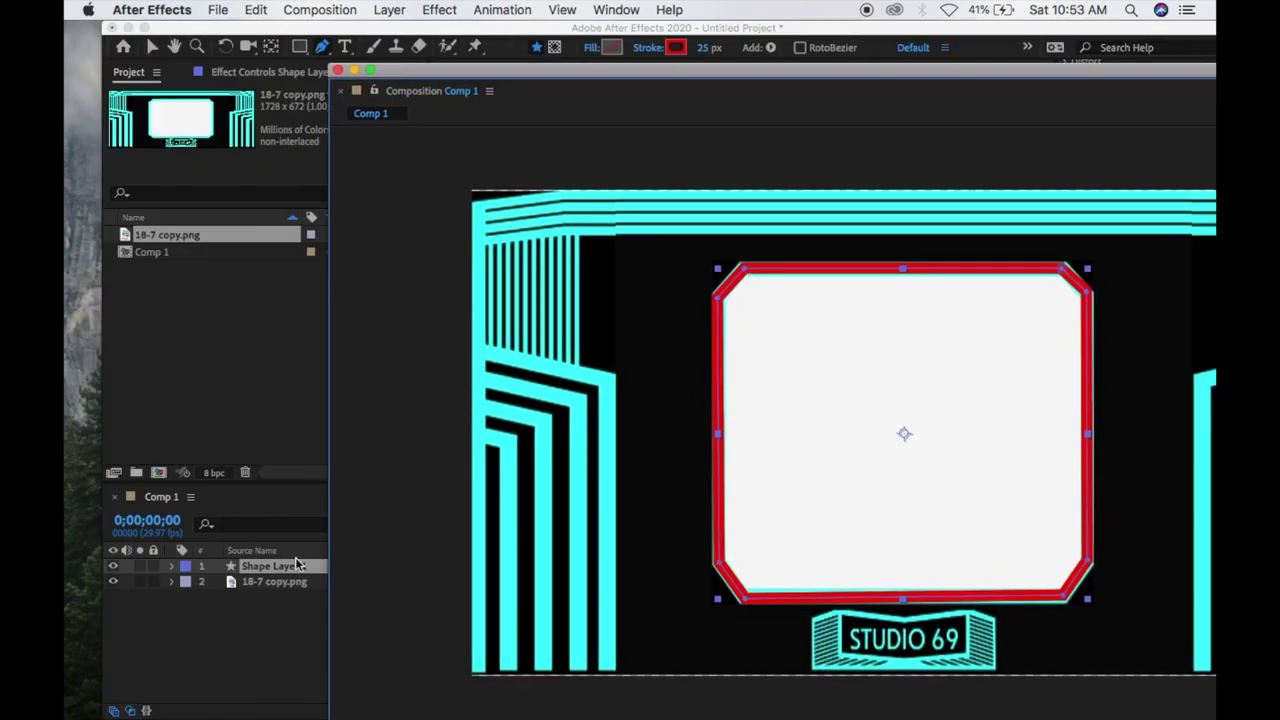
left_click_drag(650, 419, 925, 419)
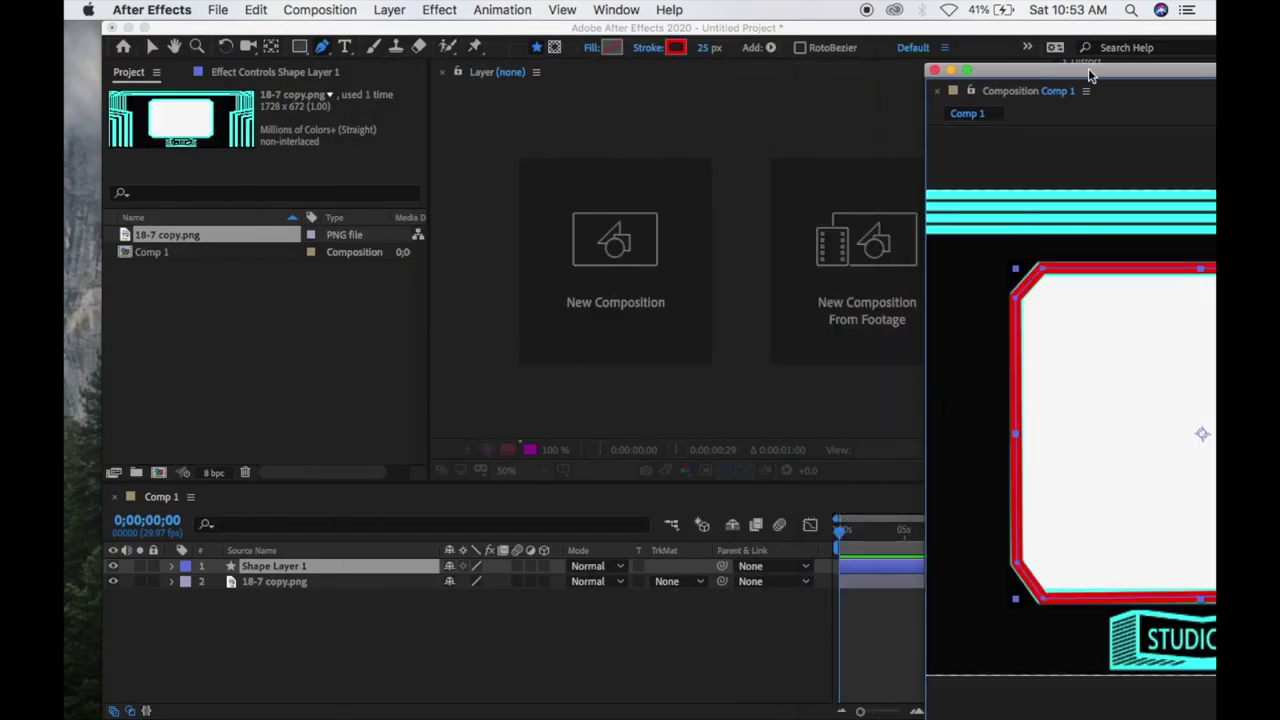
left_click_drag(1090, 70, 688, 27)
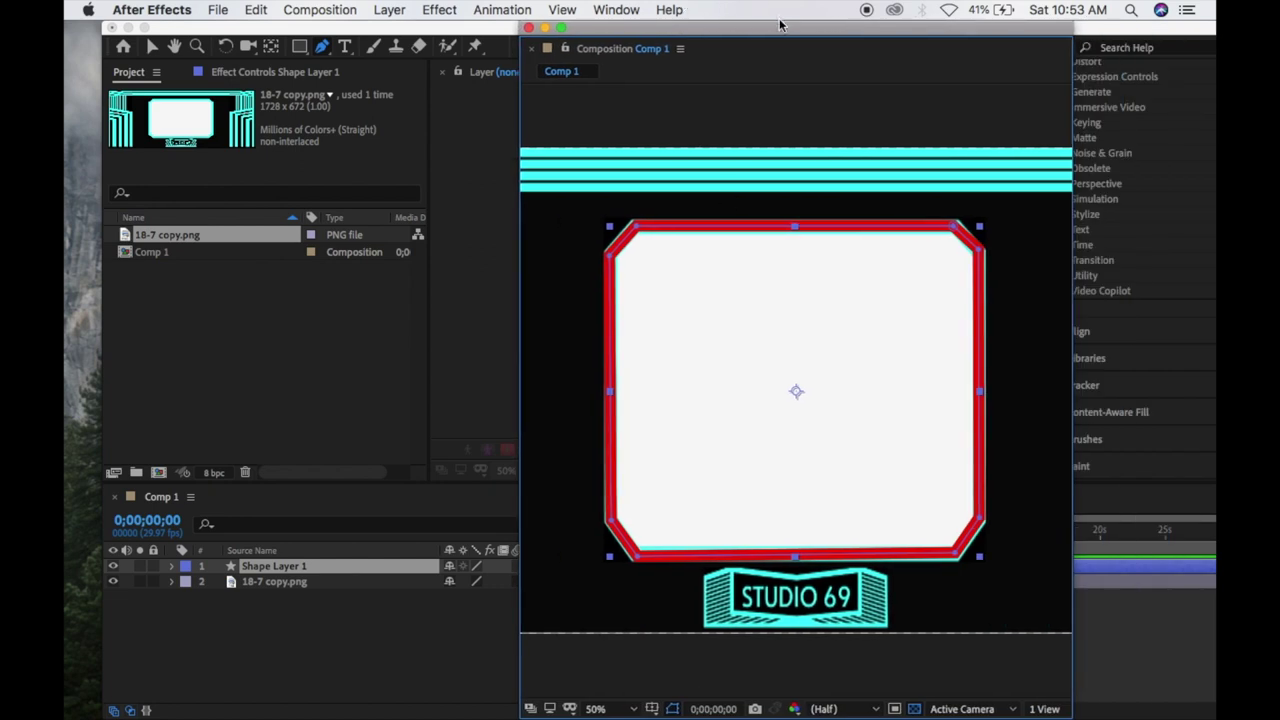
left_click_drag(780, 24, 800, 220)
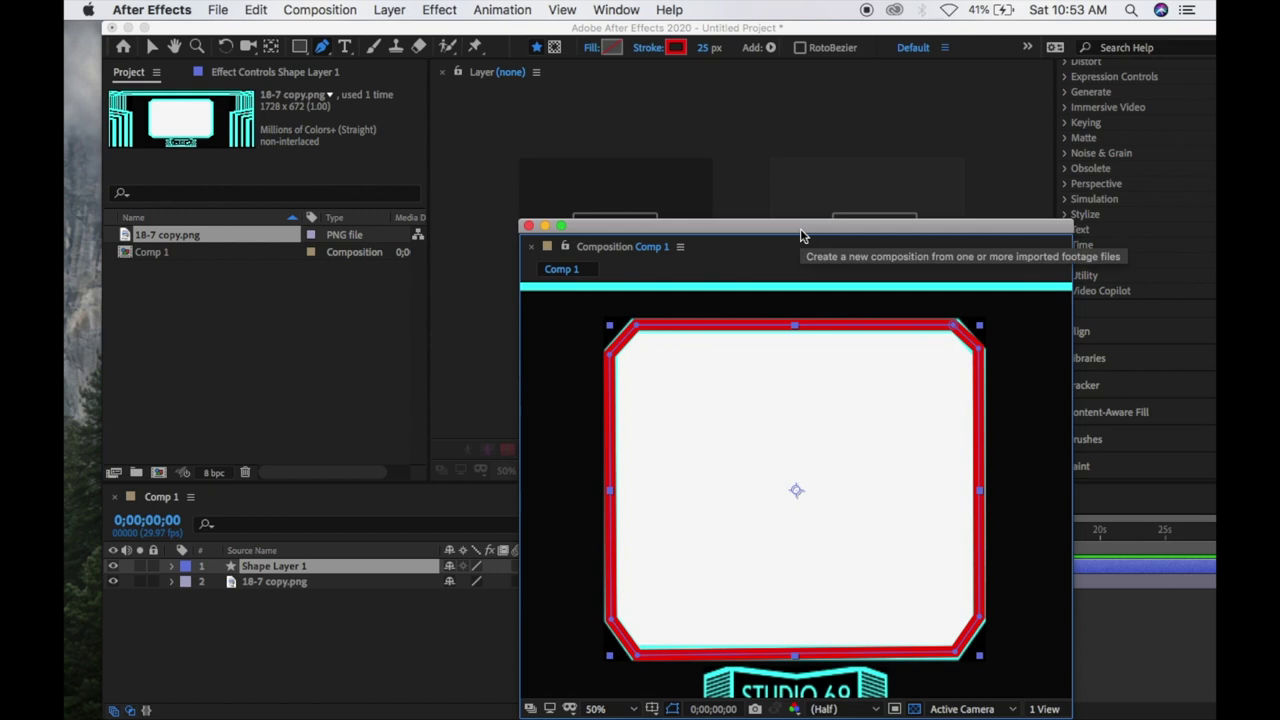
left_click_drag(800, 228, 818, 116)
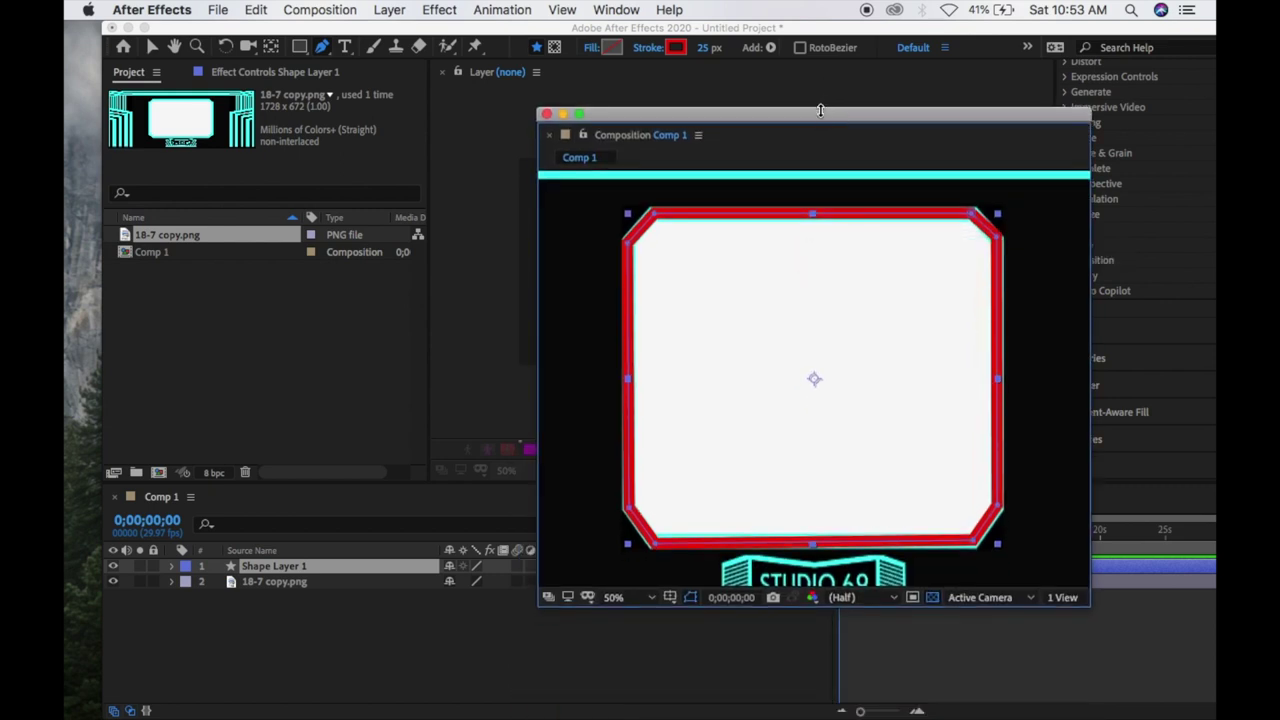
left_click_drag(819, 114, 810, 84)
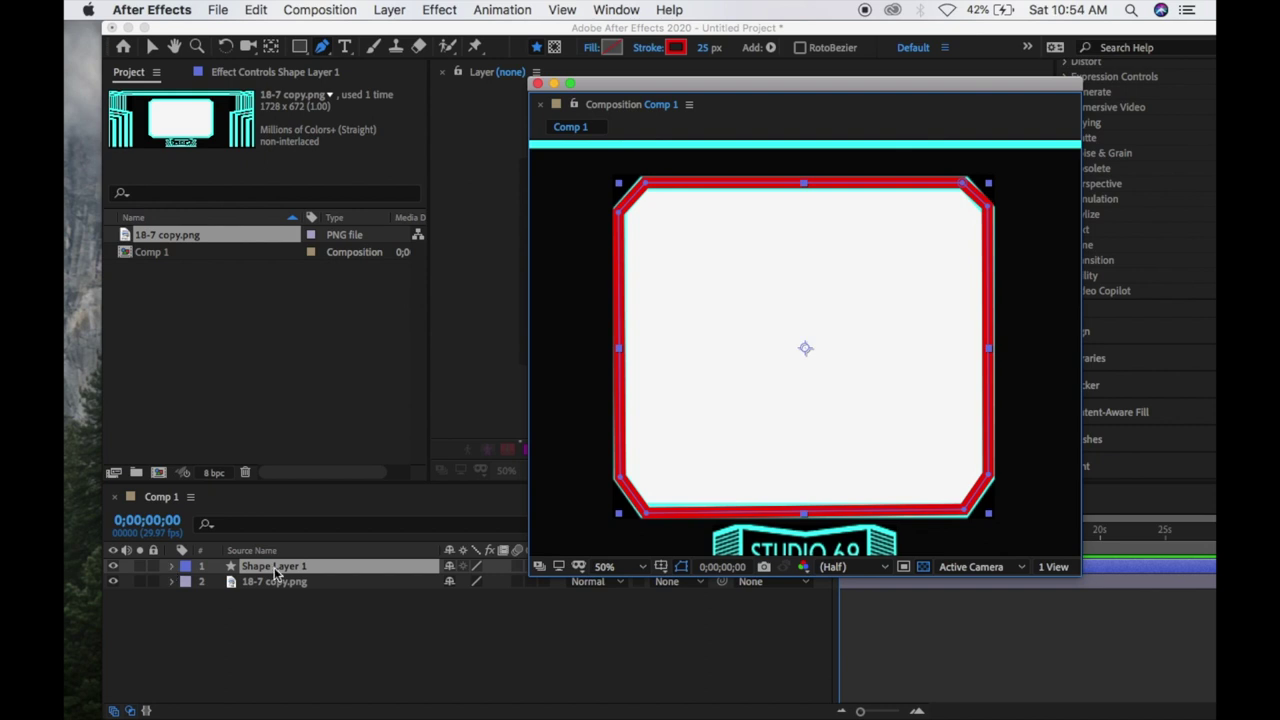
Step: Expand Shape Layer 1 and add a Stroke from its Add menu
left_click(170, 568)
left_click(173, 568)
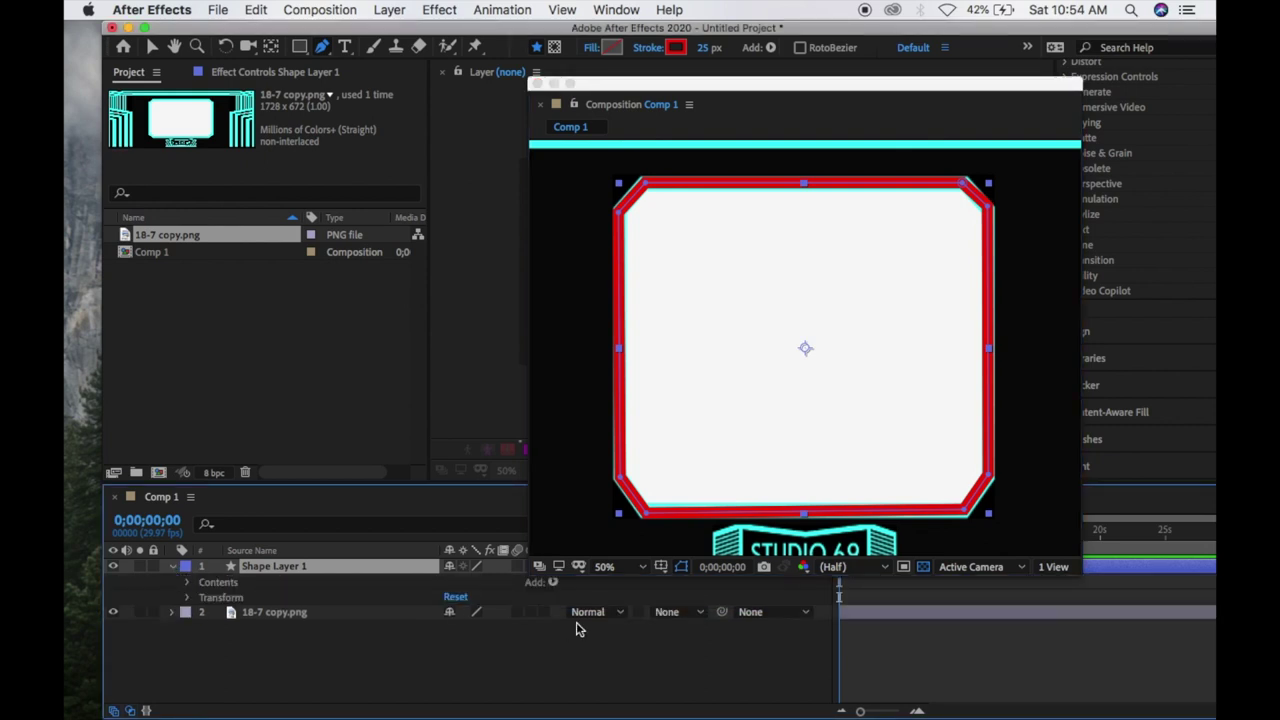
left_click(554, 584)
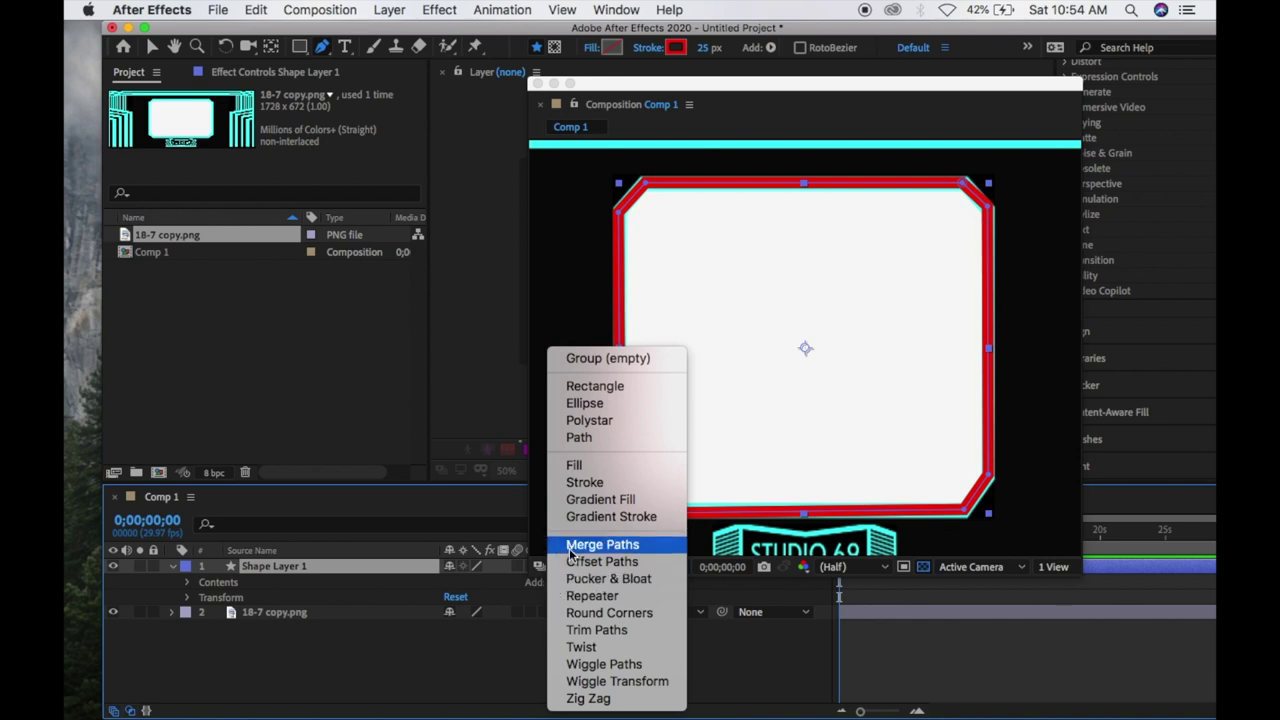
left_click(586, 483)
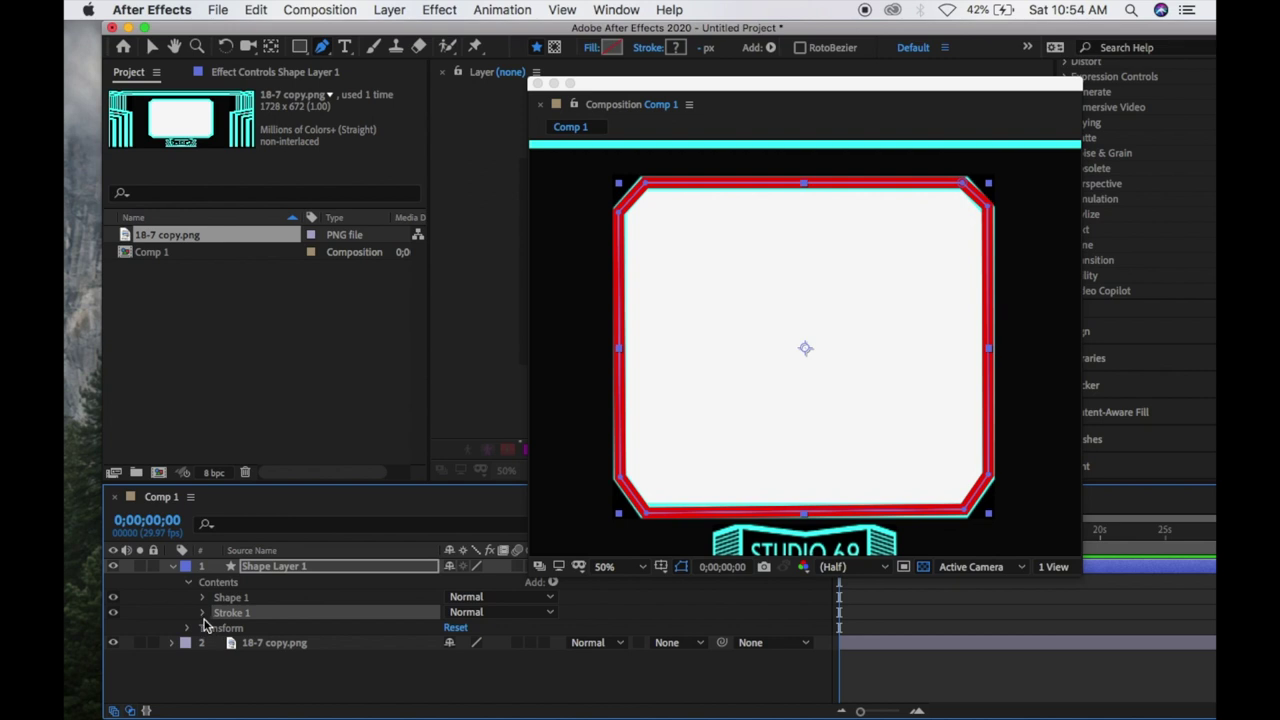
left_click(203, 613)
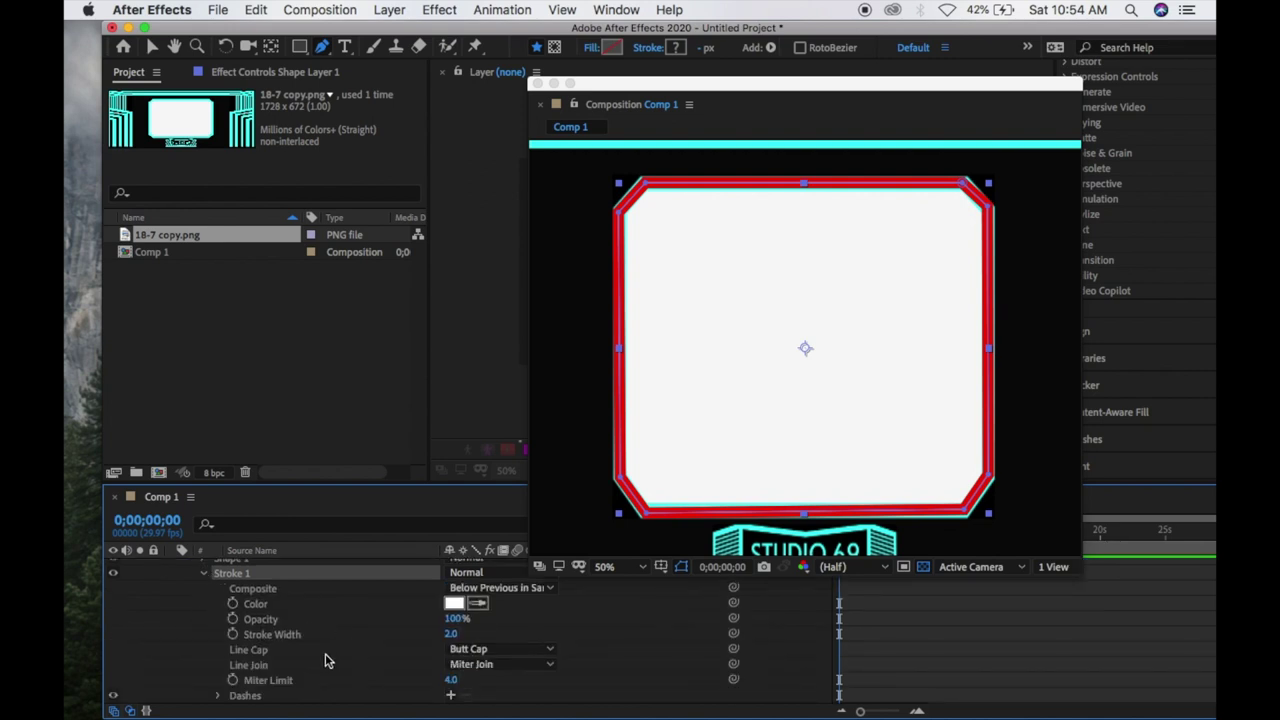
scroll(325, 660, "down", 2)
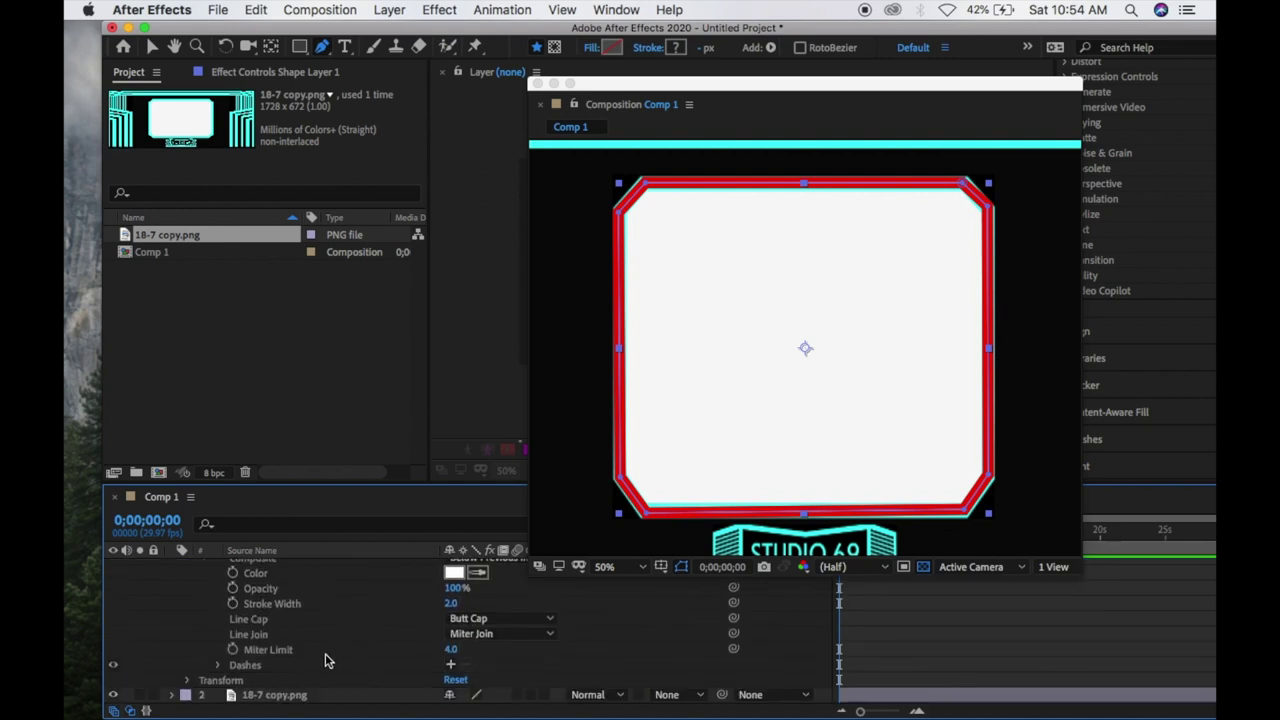
scroll(312, 638, "up", 1)
scroll(312, 638, "up", 3)
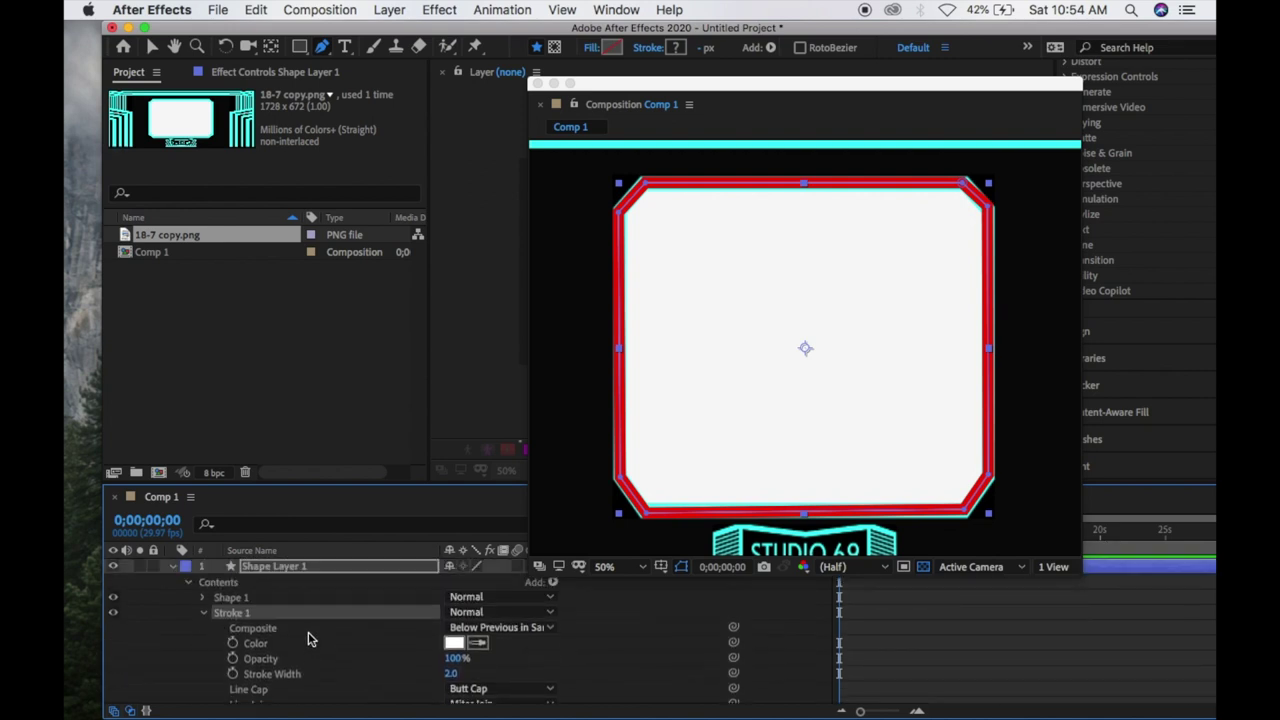
left_click(204, 613)
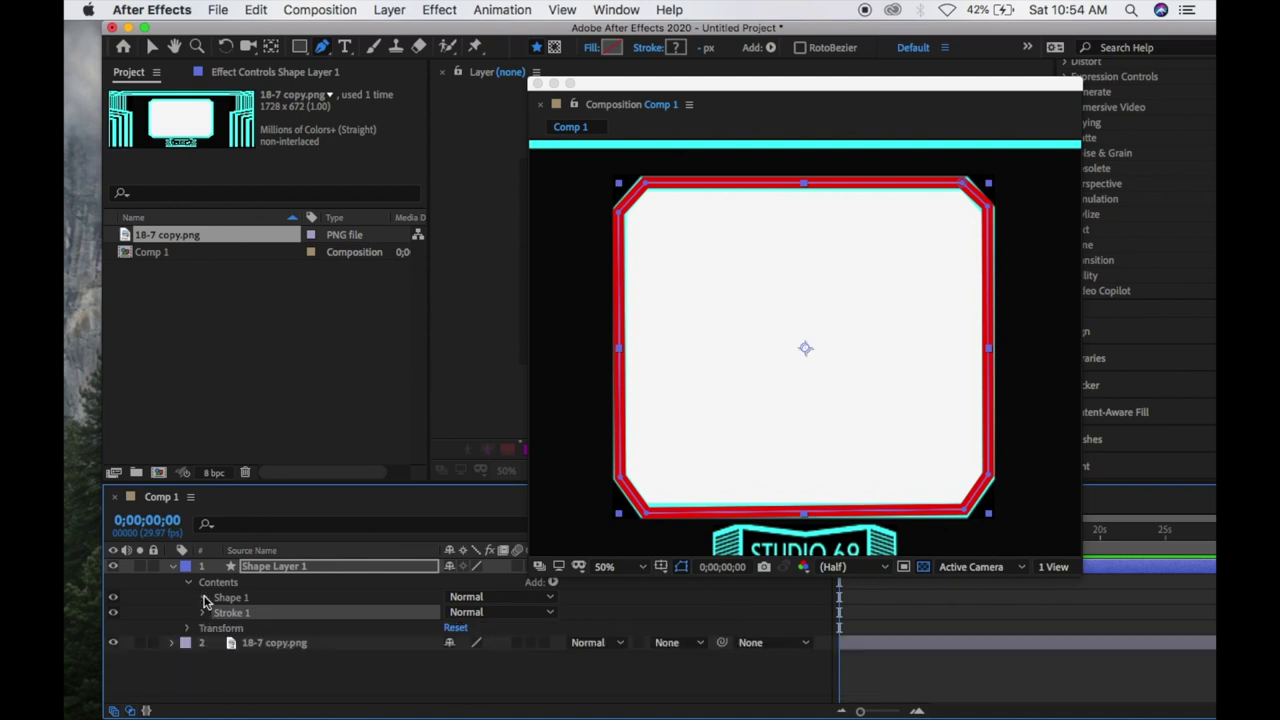
Step: Set Shape 1's Stroke 1 Line Cap to Round Cap and add a Dashes entry
left_click(202, 597)
left_click(219, 625)
scroll(342, 628, "down", 4)
scroll(342, 628, "down", 5)
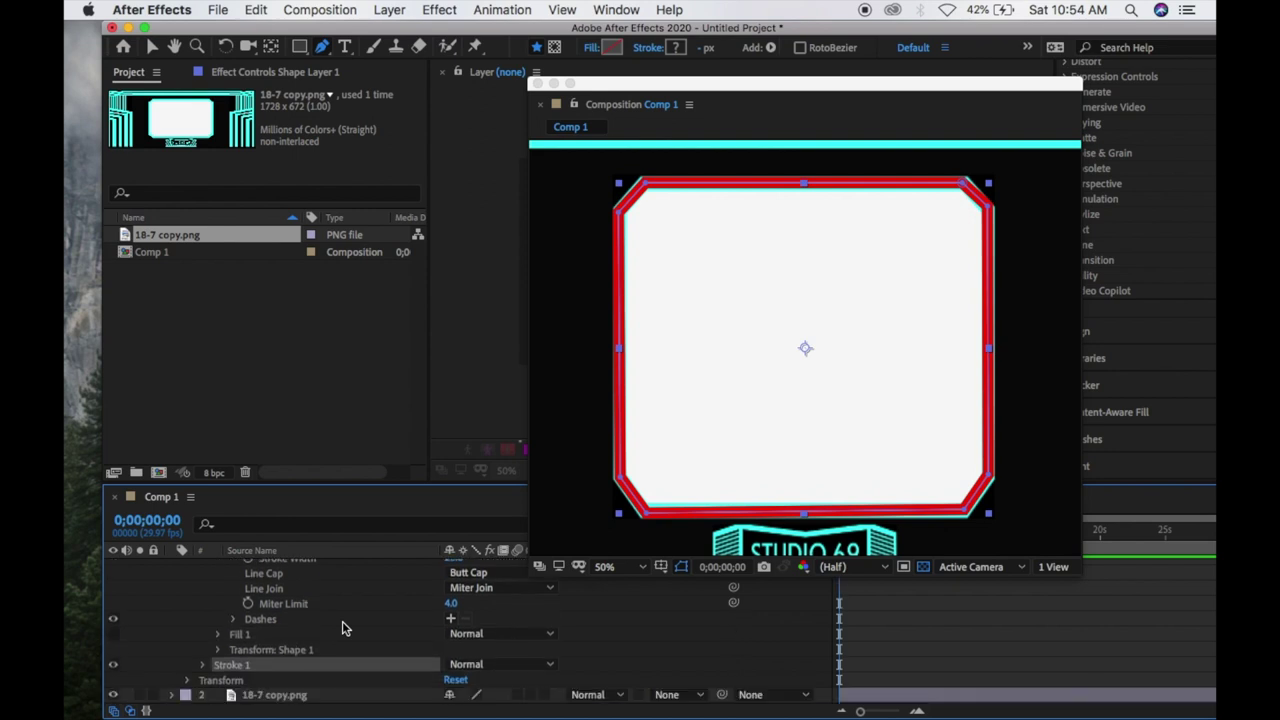
scroll(342, 628, "up", 1)
left_click(496, 588)
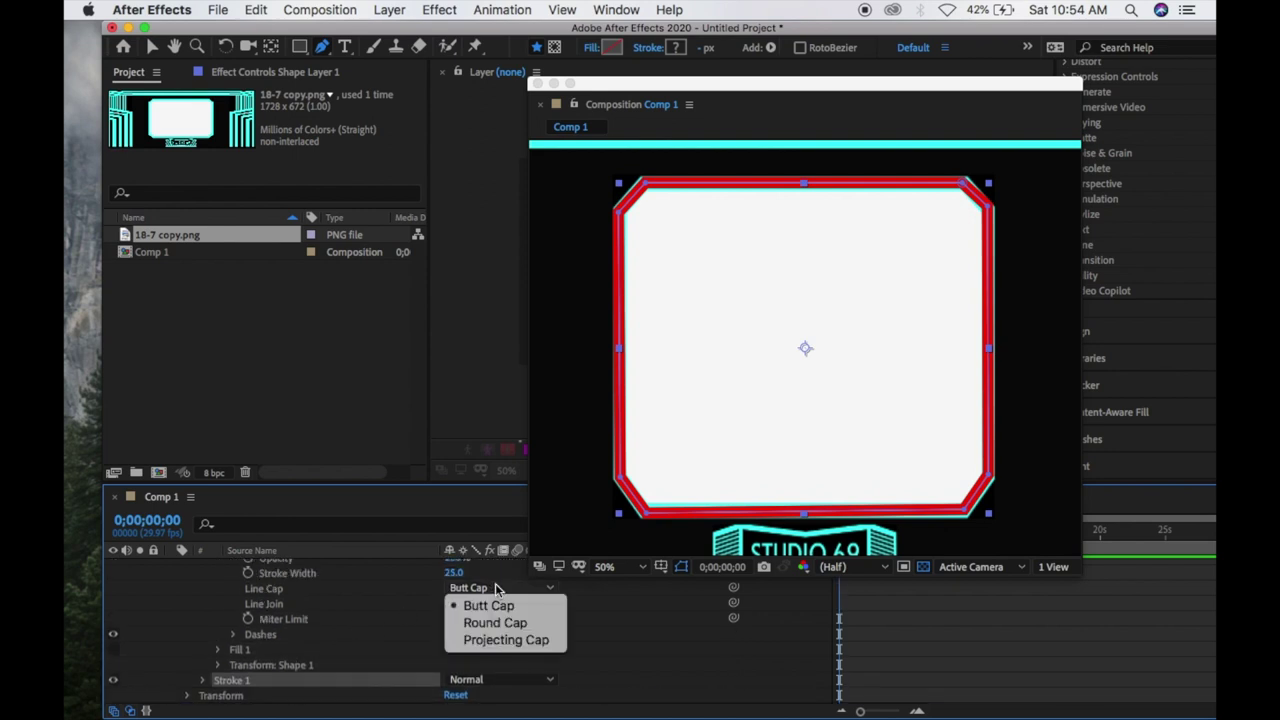
left_click(506, 623)
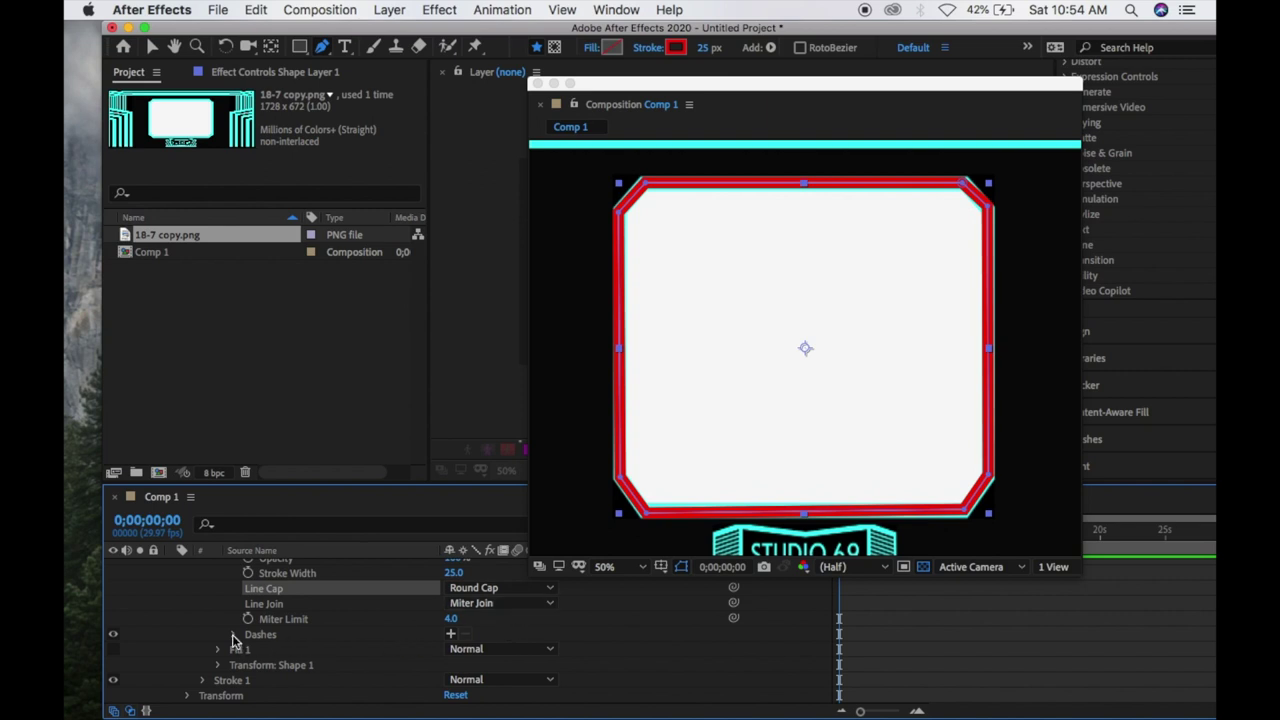
left_click(450, 634)
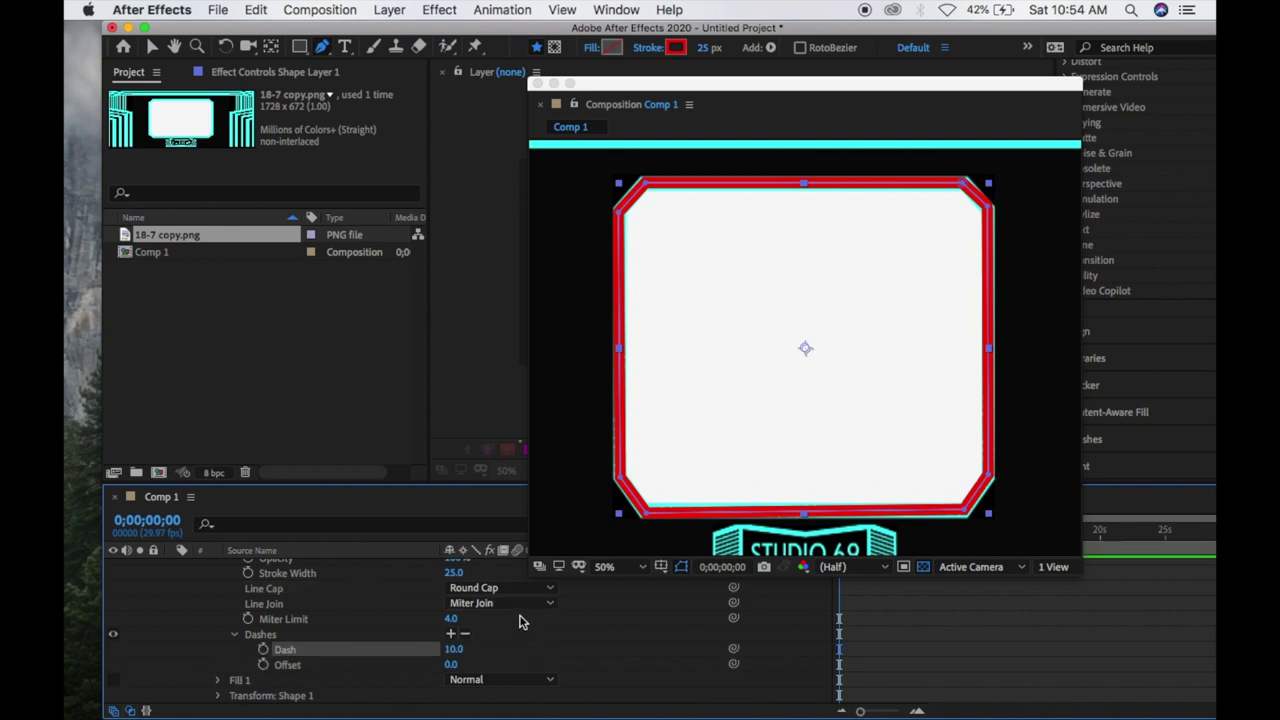
Step: Scrub the Dash length up from 10 to 66
scroll(519, 622, "down", 2)
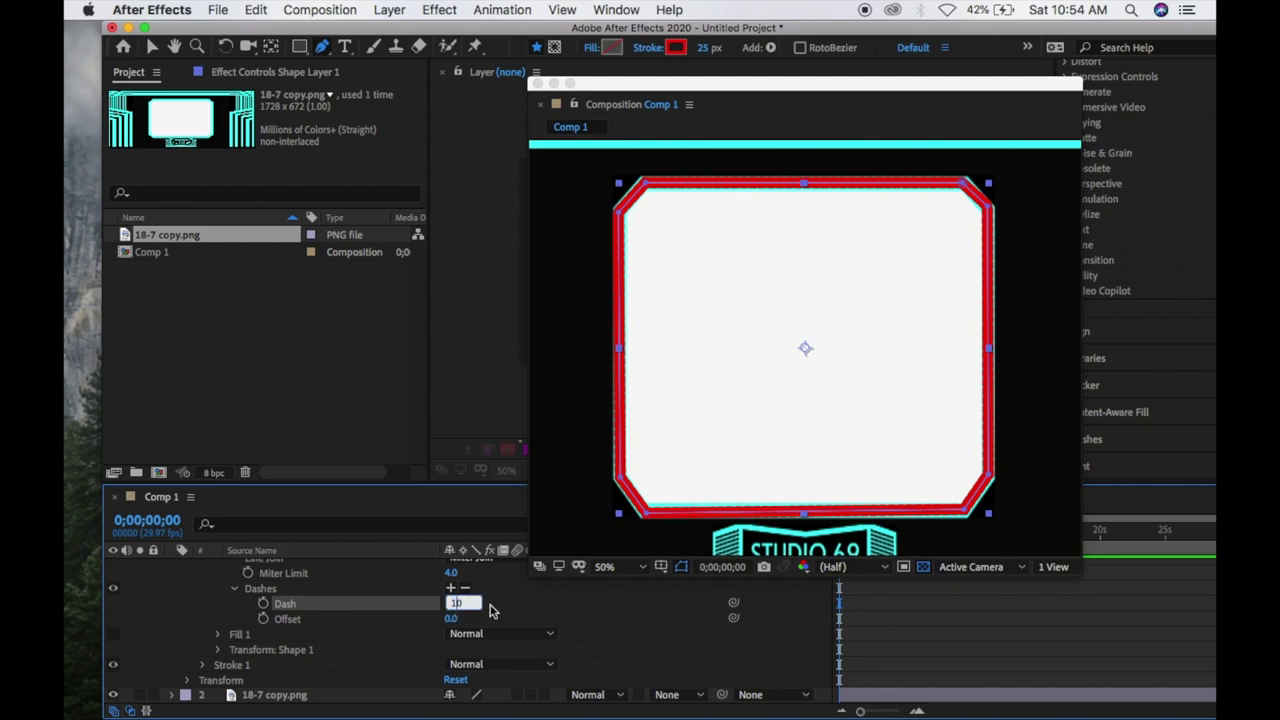
left_click(505, 607)
left_click_drag(457, 604, 477, 609)
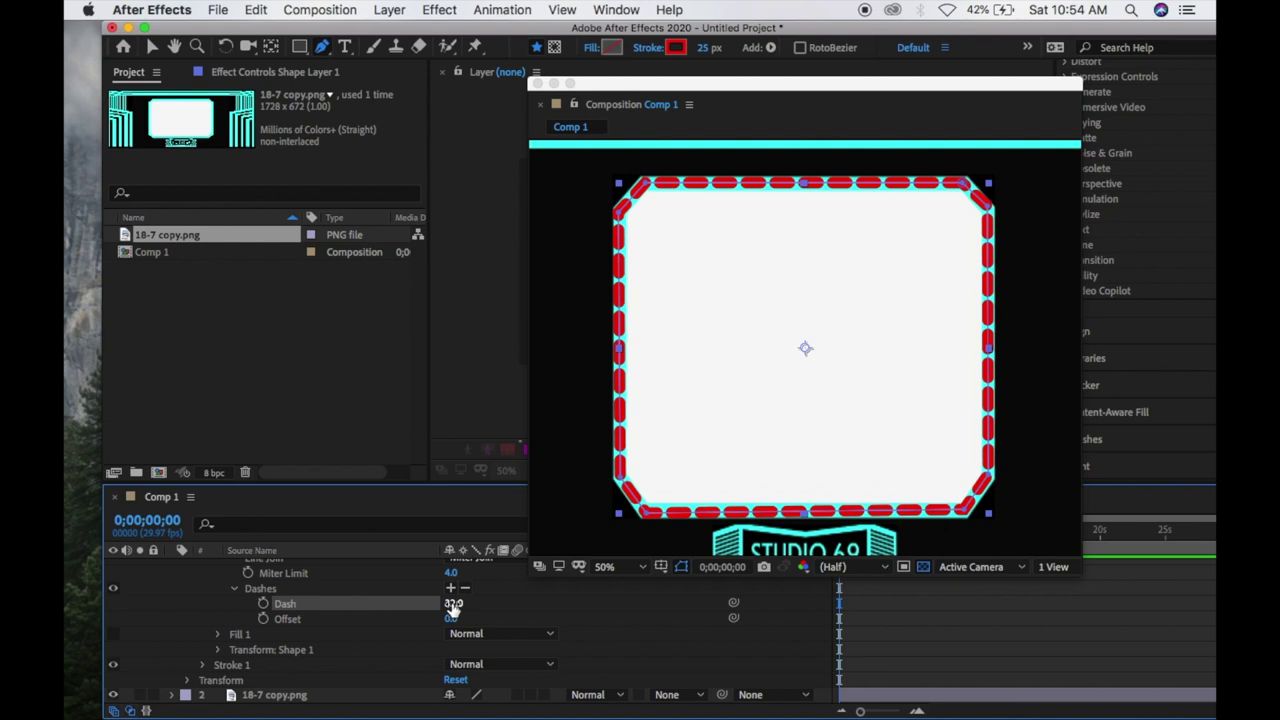
left_click_drag(454, 604, 457, 606)
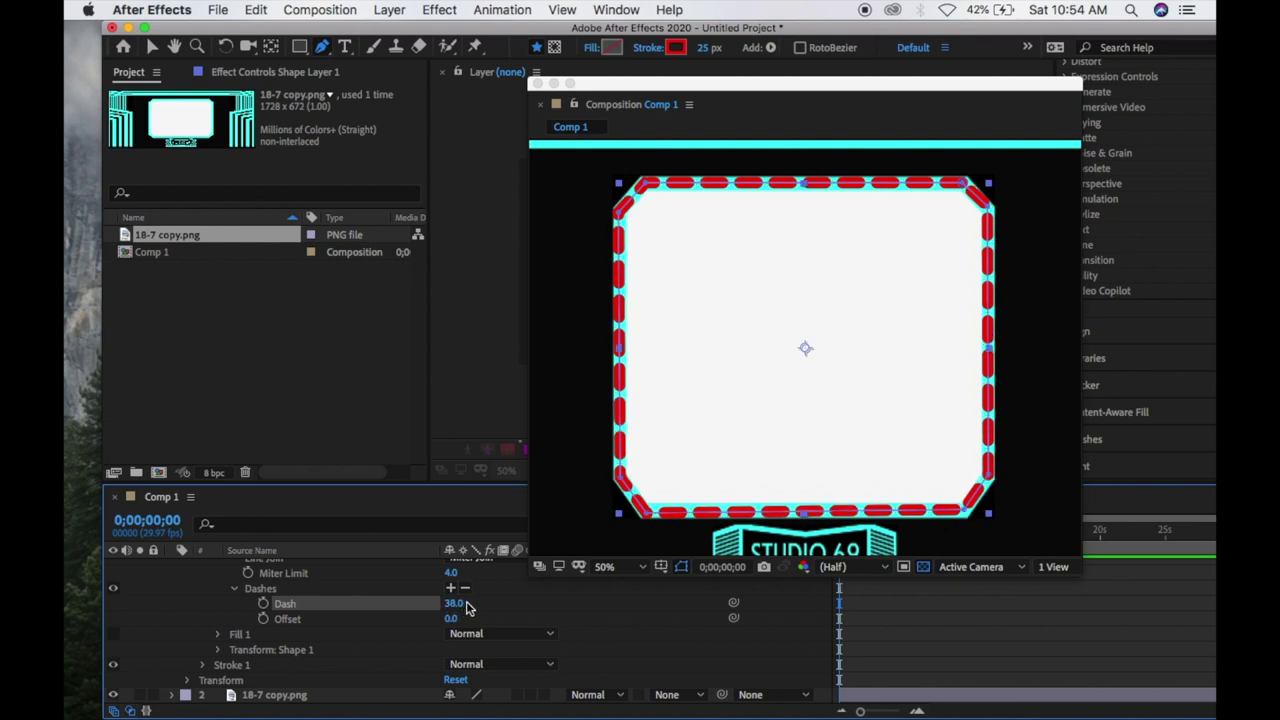
left_click_drag(451, 603, 455, 612)
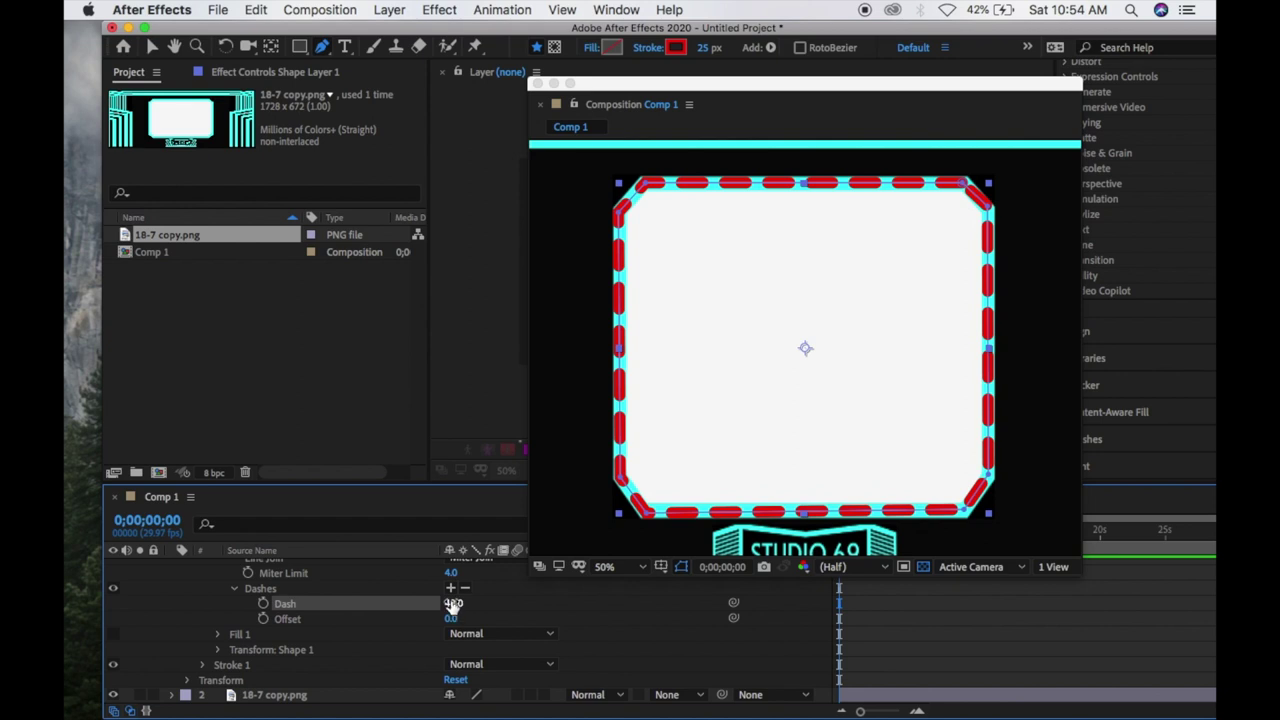
left_click_drag(454, 603, 474, 608)
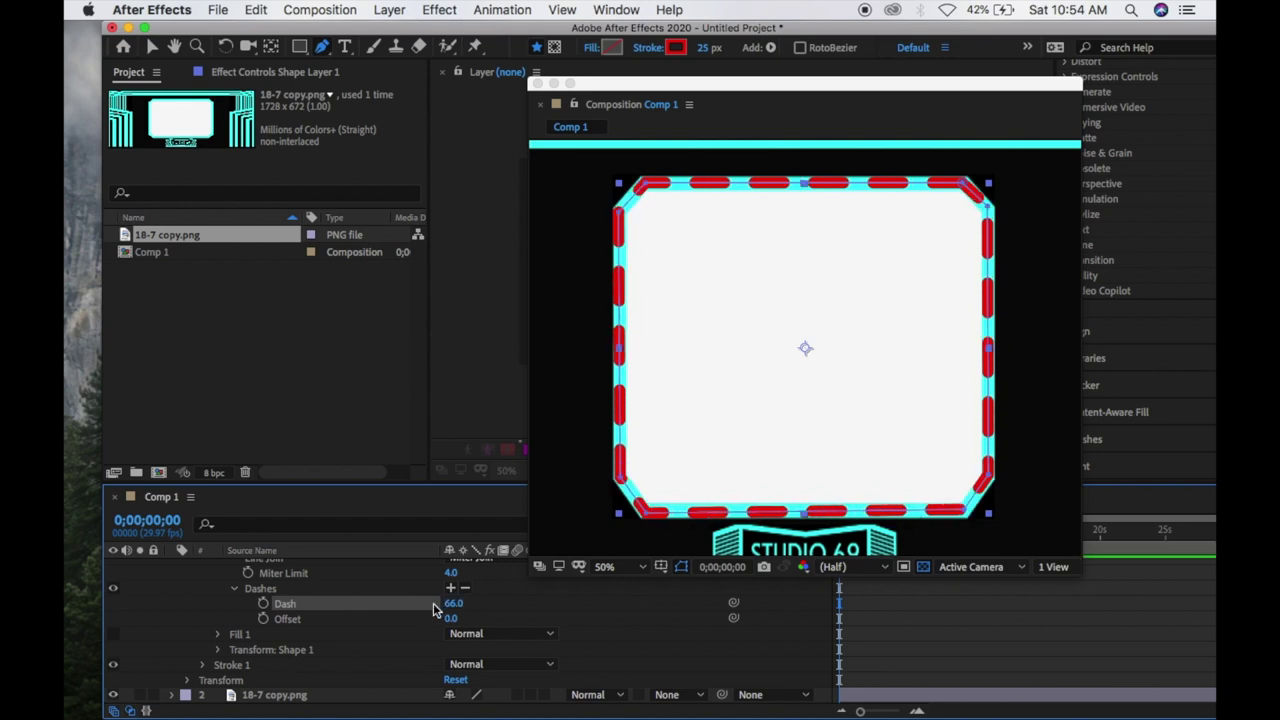
left_click(453, 604)
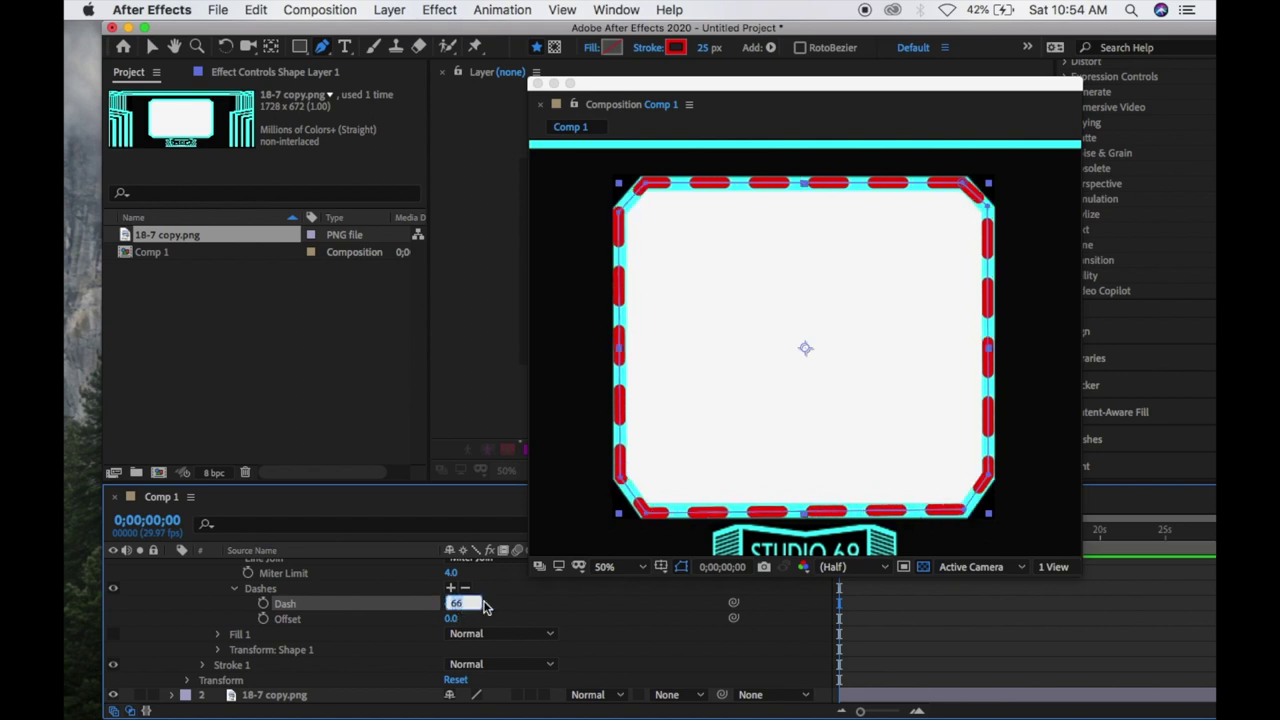
left_click(490, 610)
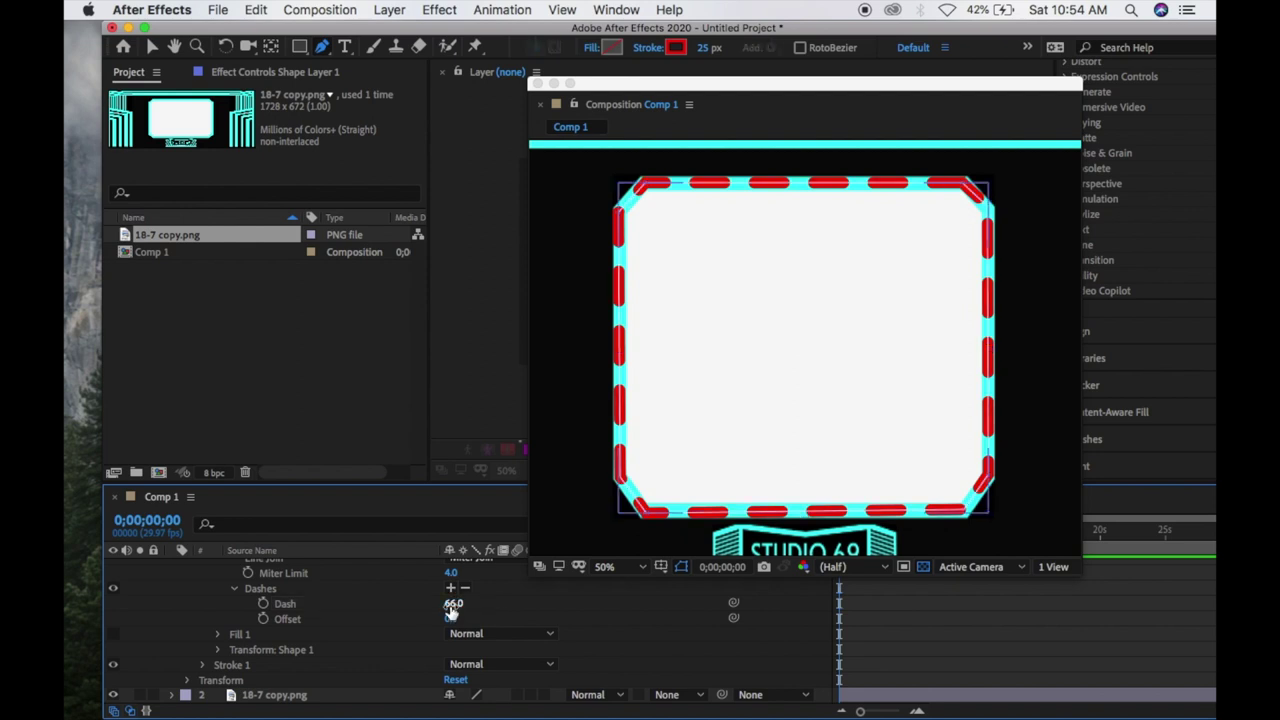
Step: Bring the Dash length back down to 48 and move the composition view up-left
left_click_drag(449, 606, 430, 608)
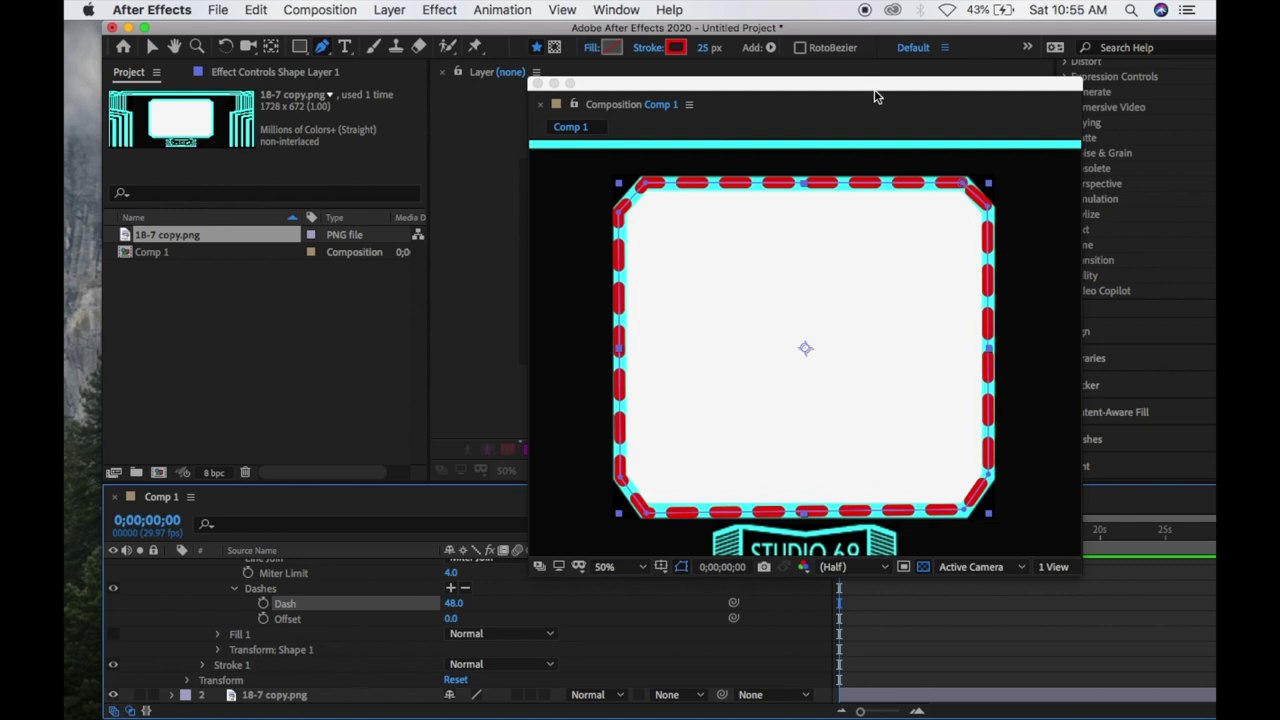
left_click_drag(857, 89, 851, 89)
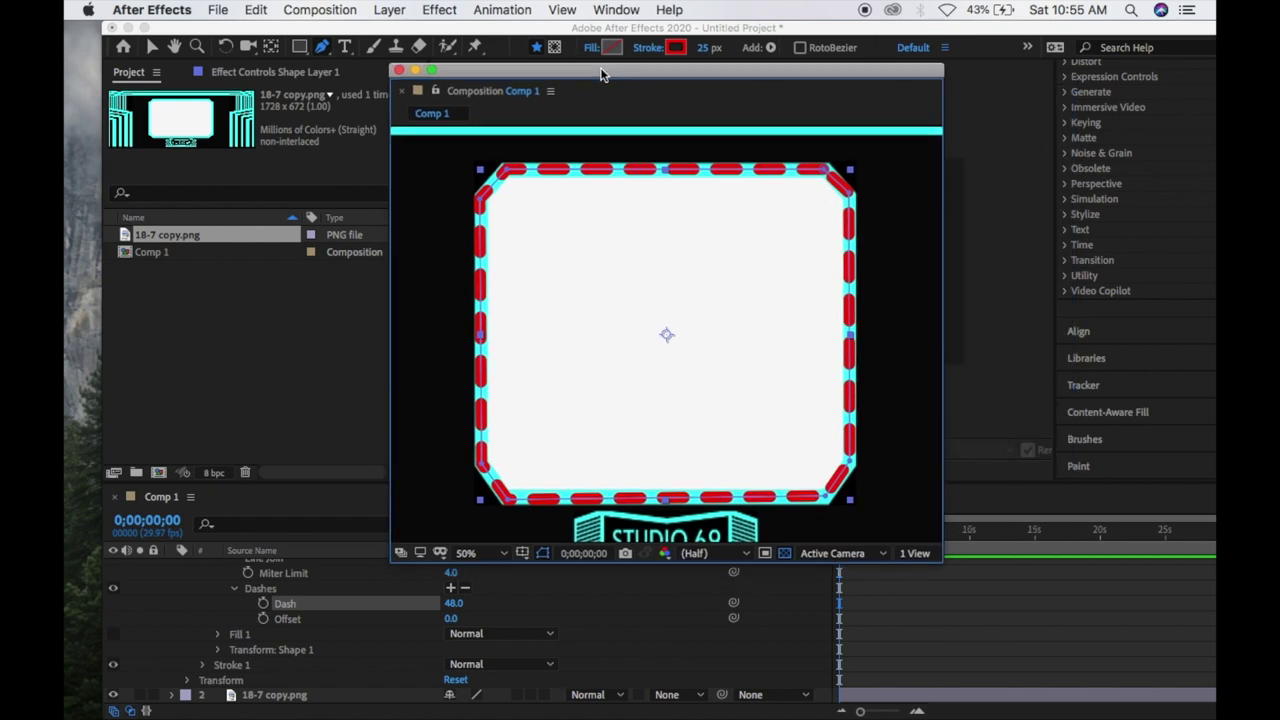
left_click_drag(733, 88, 497, 32)
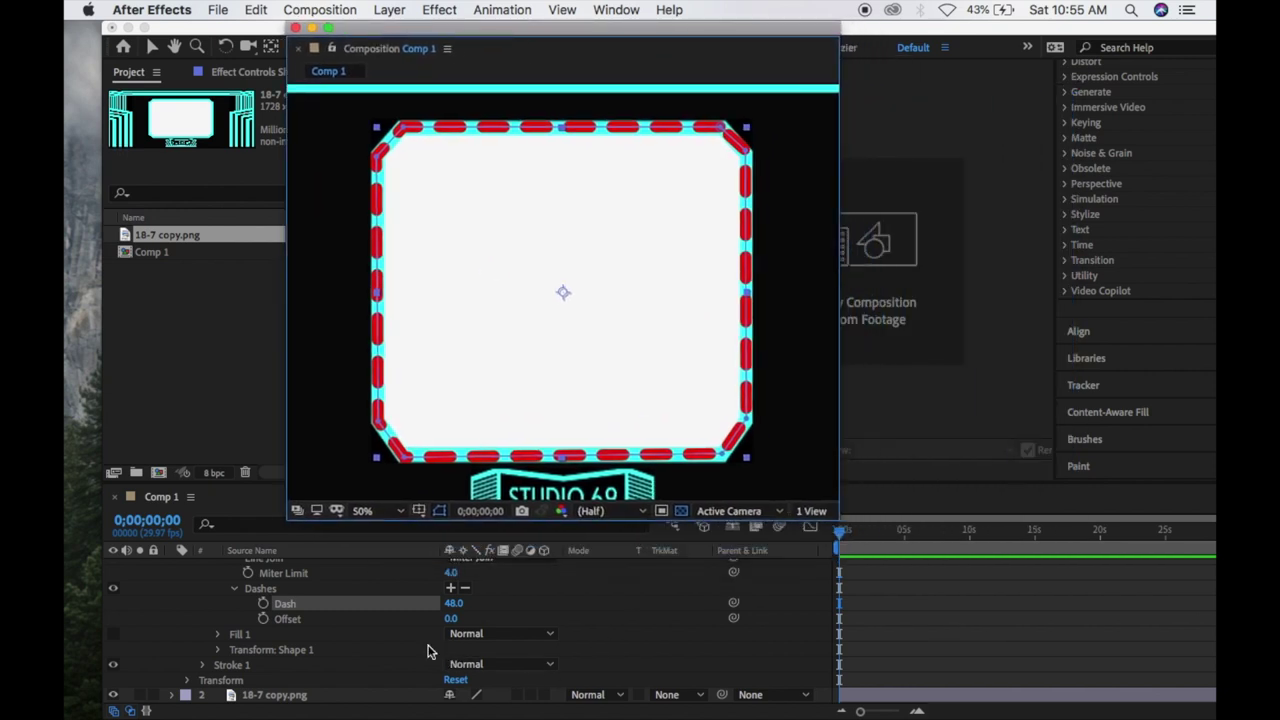
Step: Keyframe the dash Offset from 0 at the start to 100 at 15 seconds, then preview it
left_click(263, 619)
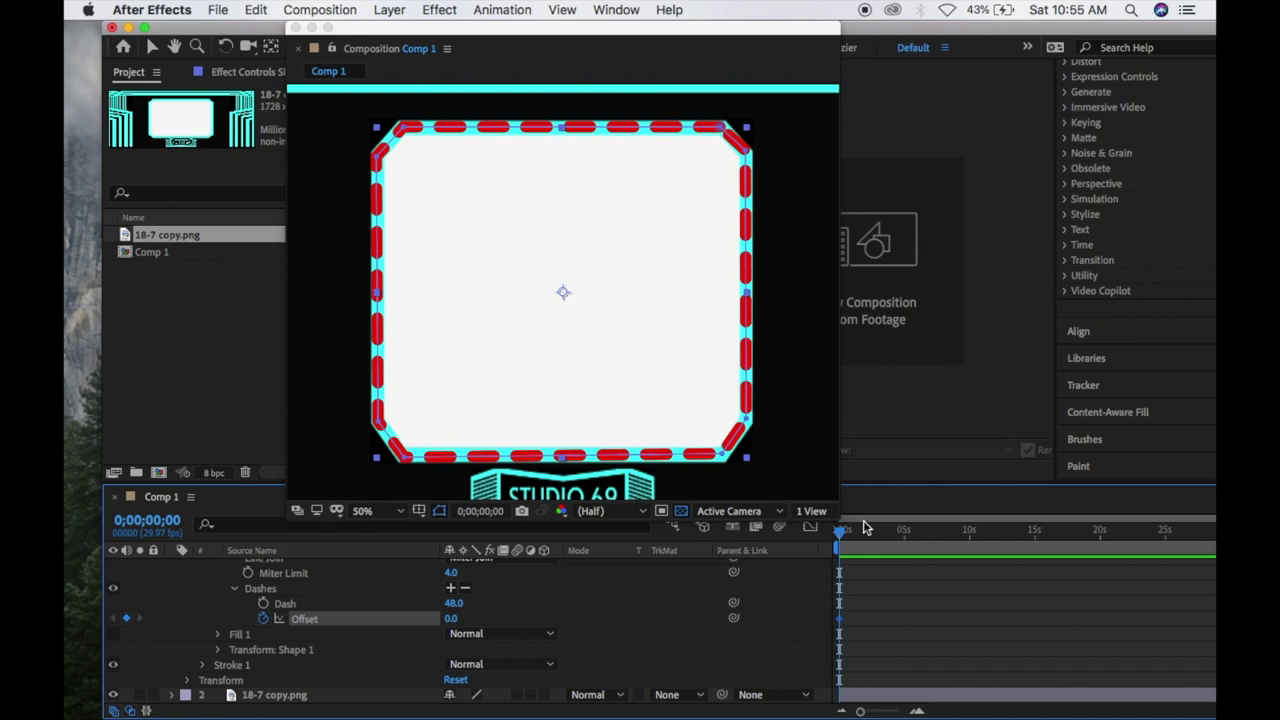
left_click_drag(840, 535, 1038, 537)
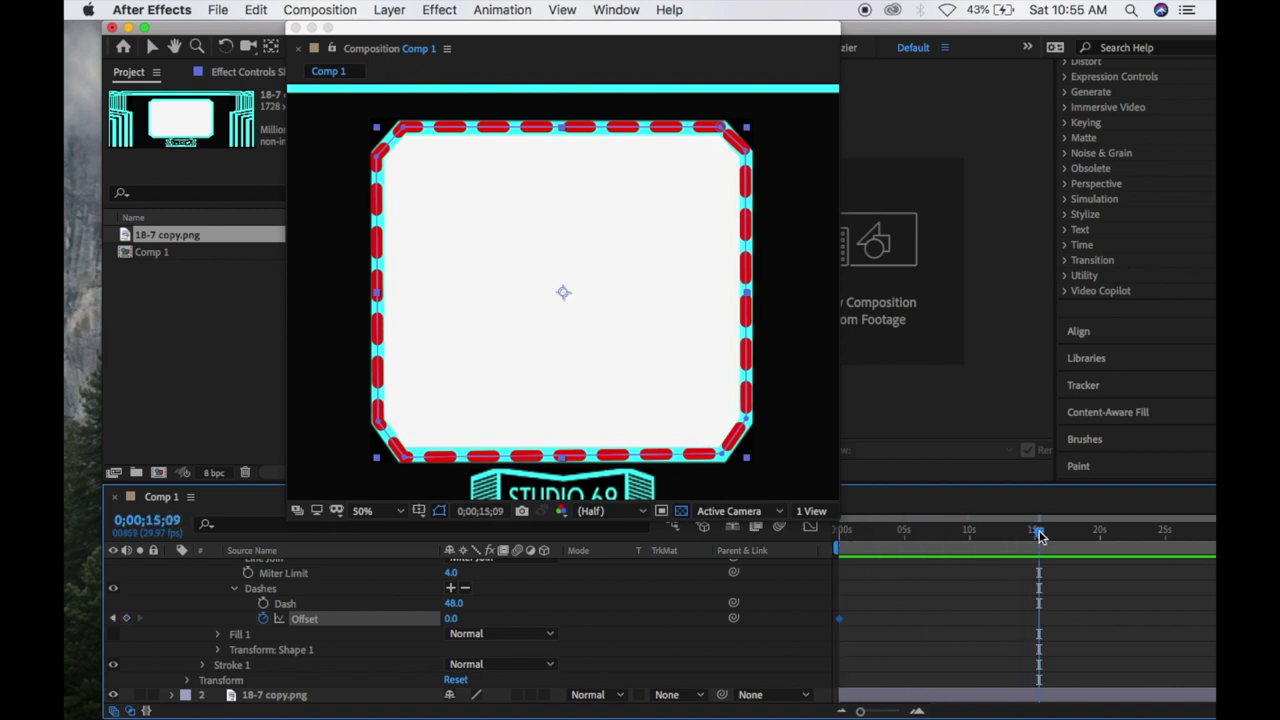
left_click(453, 619)
left_click_drag(453, 619, 536, 609)
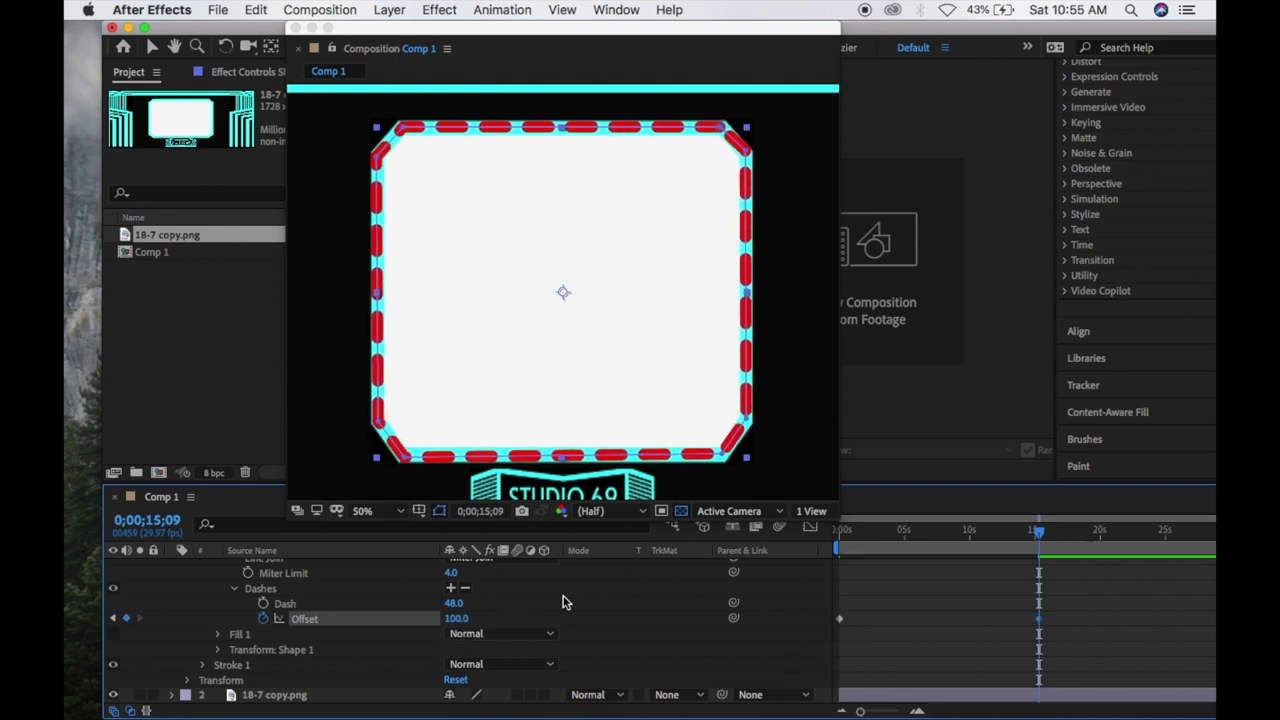
left_click_drag(1042, 538, 773, 581)
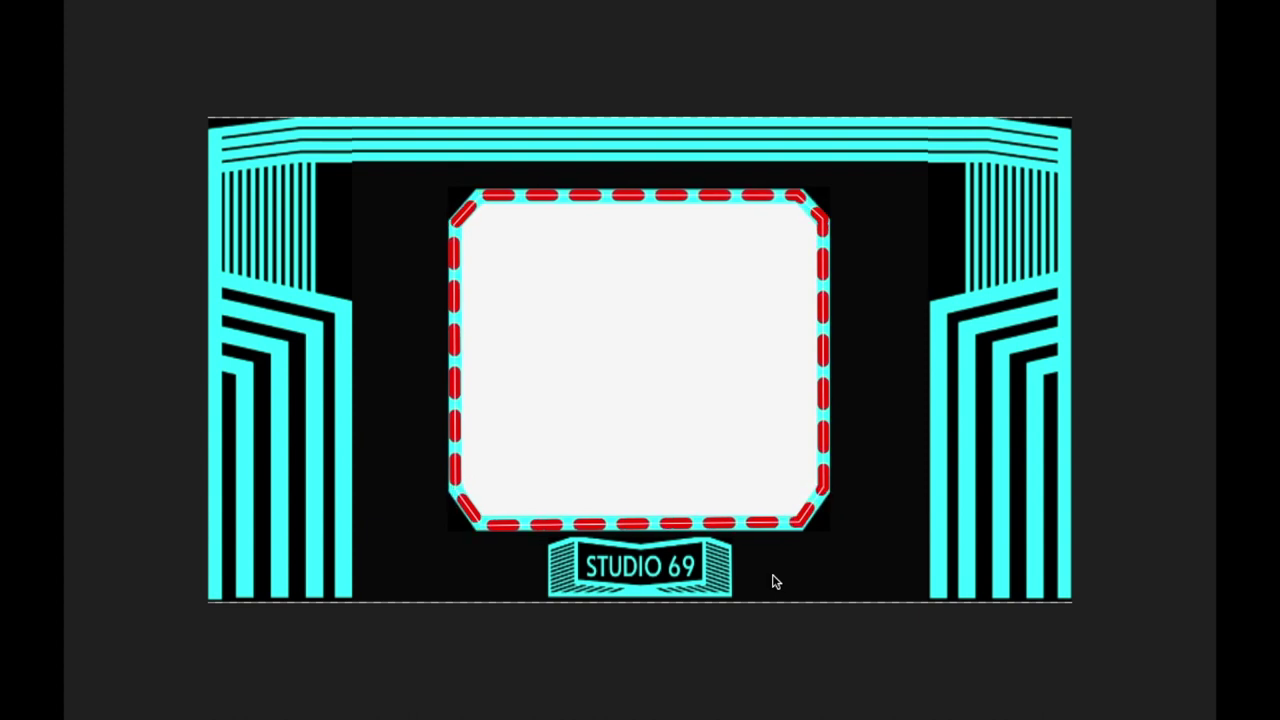
key("space")
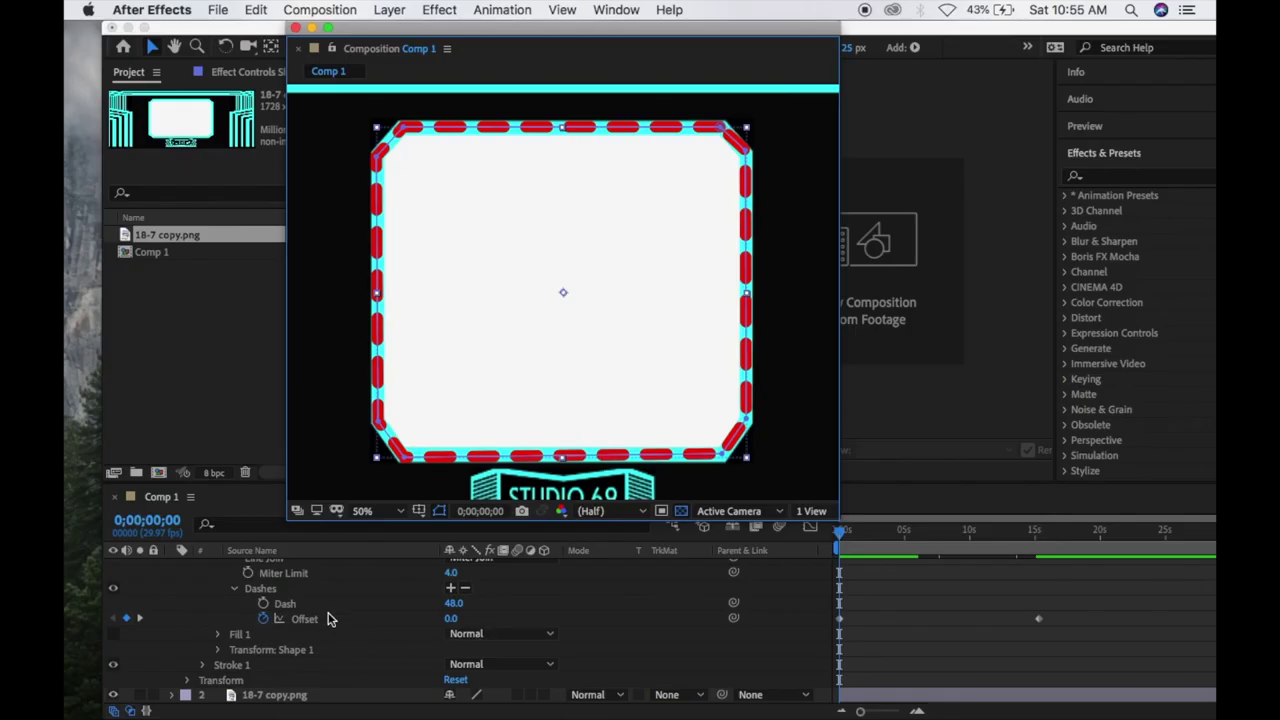
Step: Set the dash length to 38 and move the 100 Offset keyframe to about 6 seconds, then preview
scroll(330, 619, "up", 2)
scroll(328, 619, "up", 2)
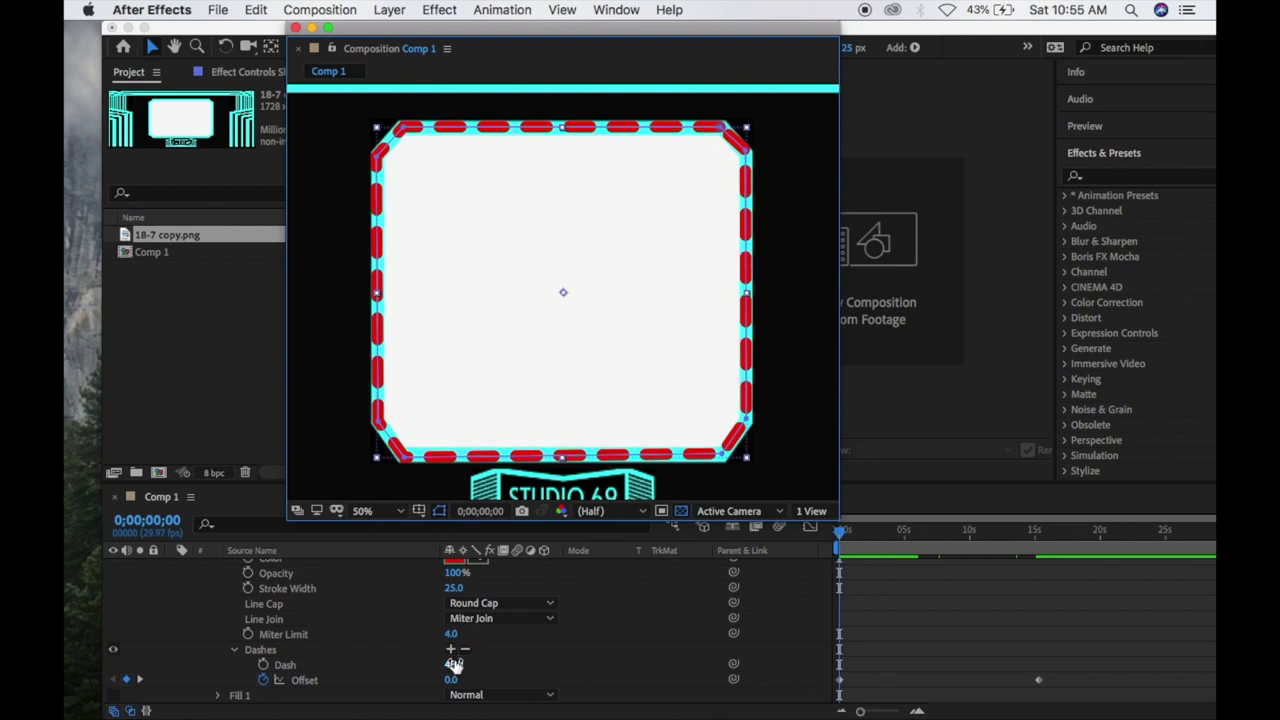
mouse_move(455, 664)
left_mouse_down()
mouse_move(467, 665)
mouse_move(447, 664)
left_mouse_up()
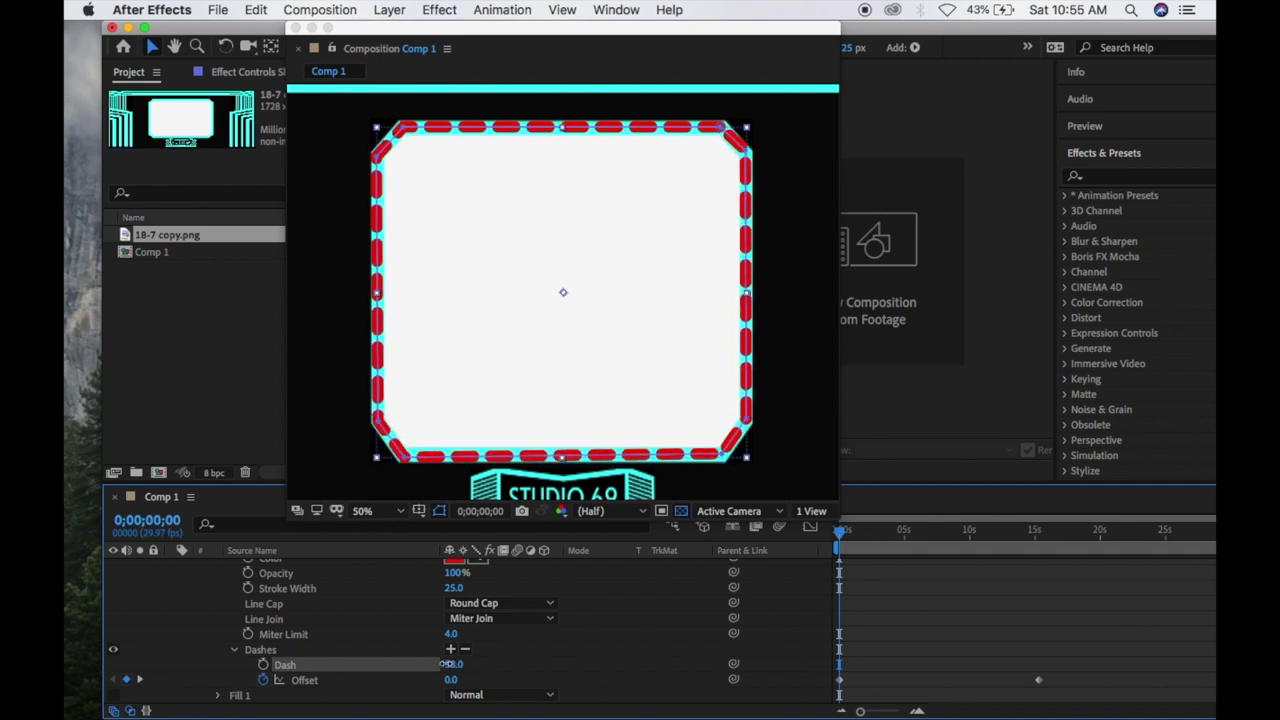
left_click(1040, 686)
left_click_drag(1040, 686, 921, 689)
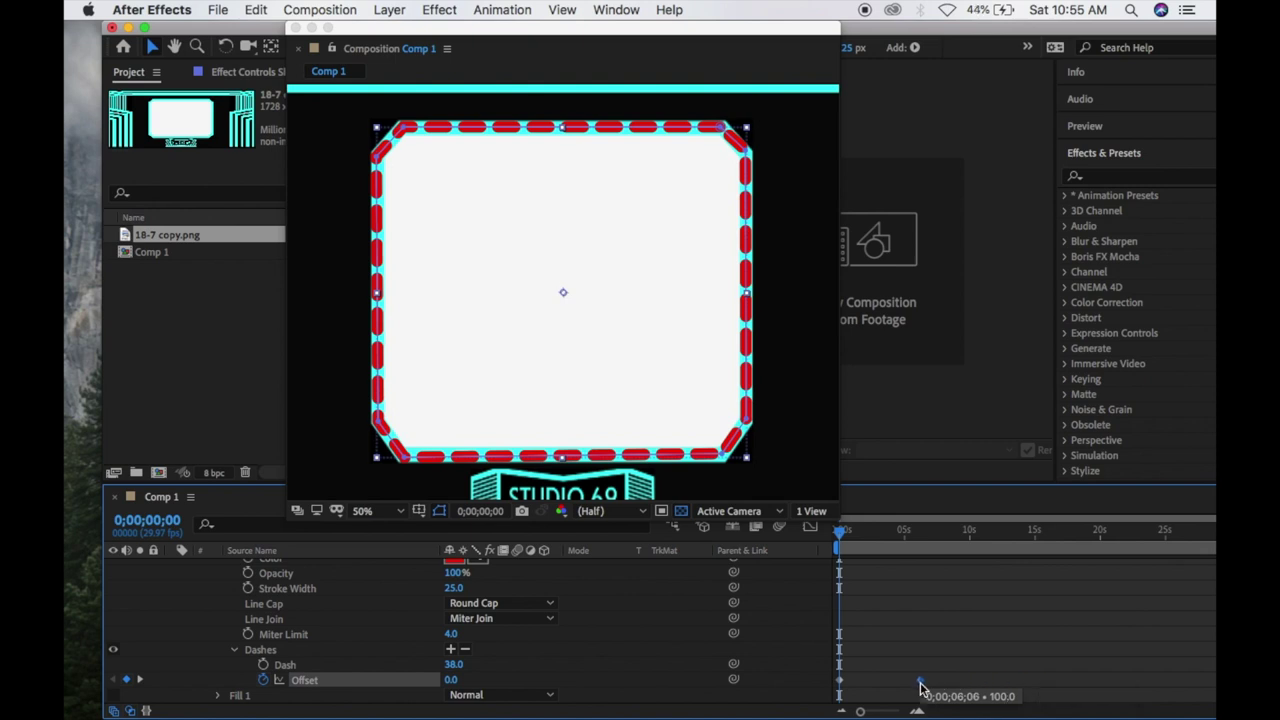
key("space")
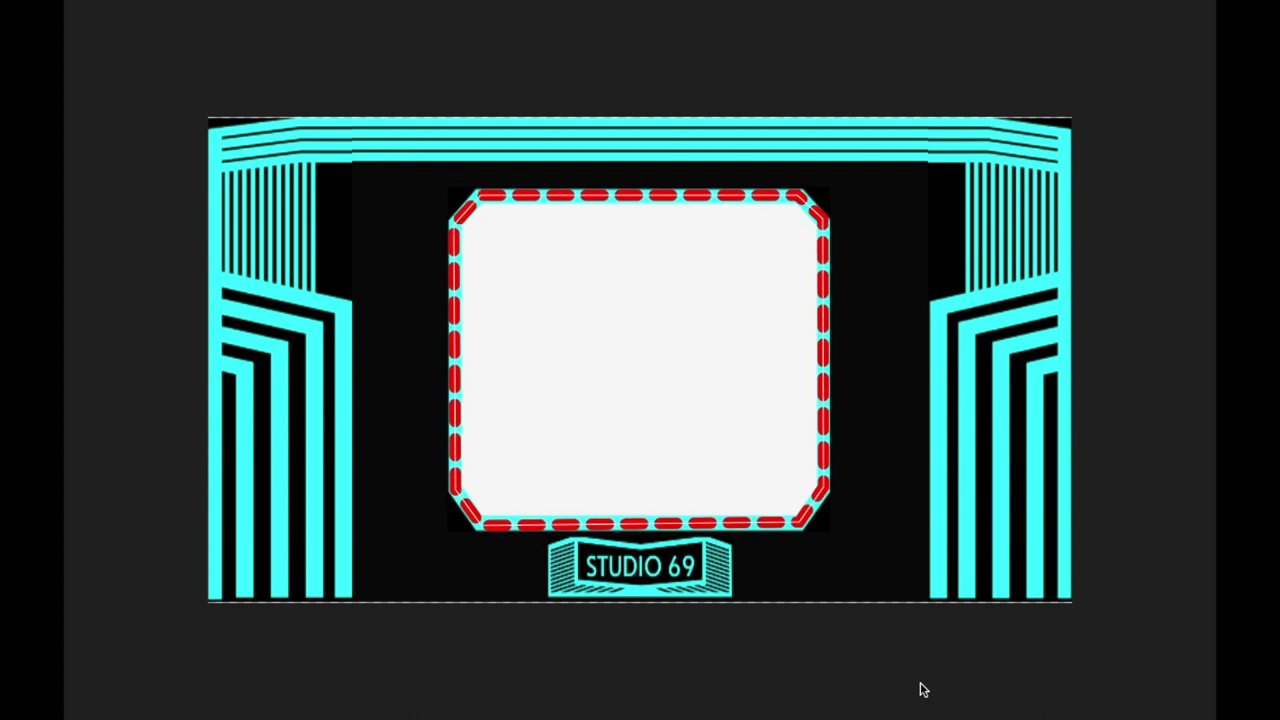
key("space")
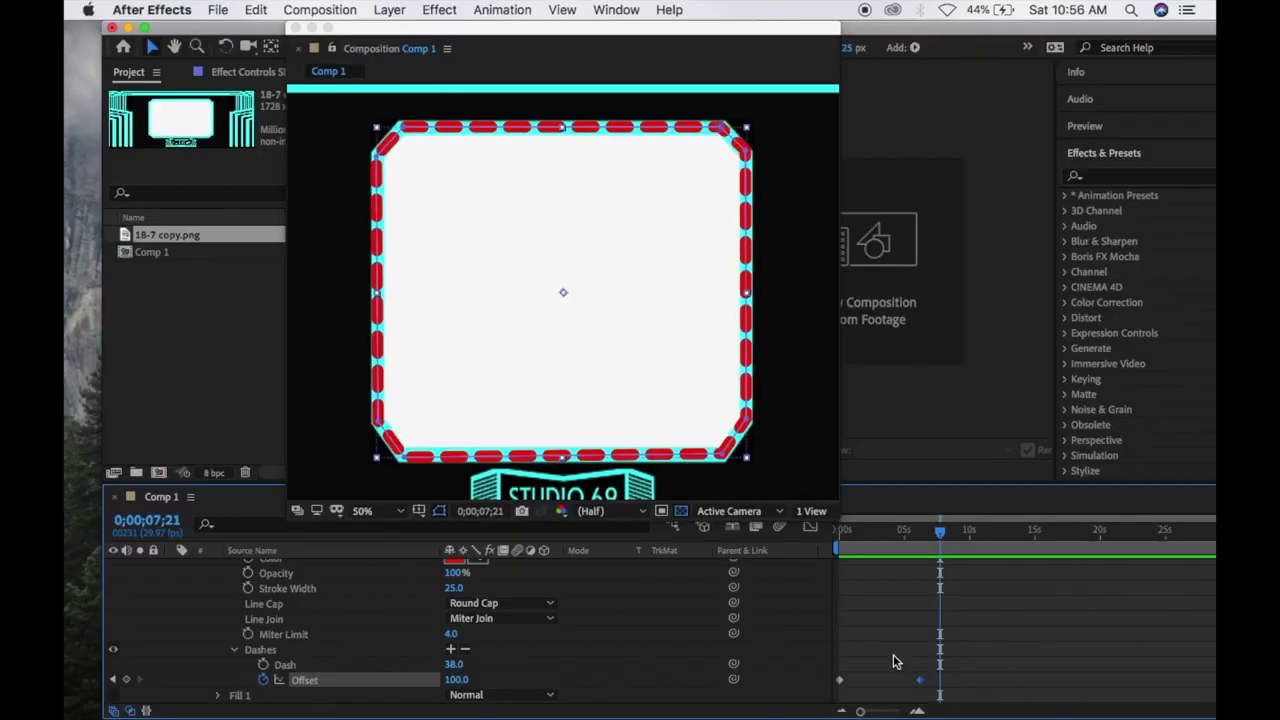
Step: Collapse Shape Layer 1's contents and select the layer
left_click_drag(577, 32, 812, 64)
scroll(308, 630, "up", 3)
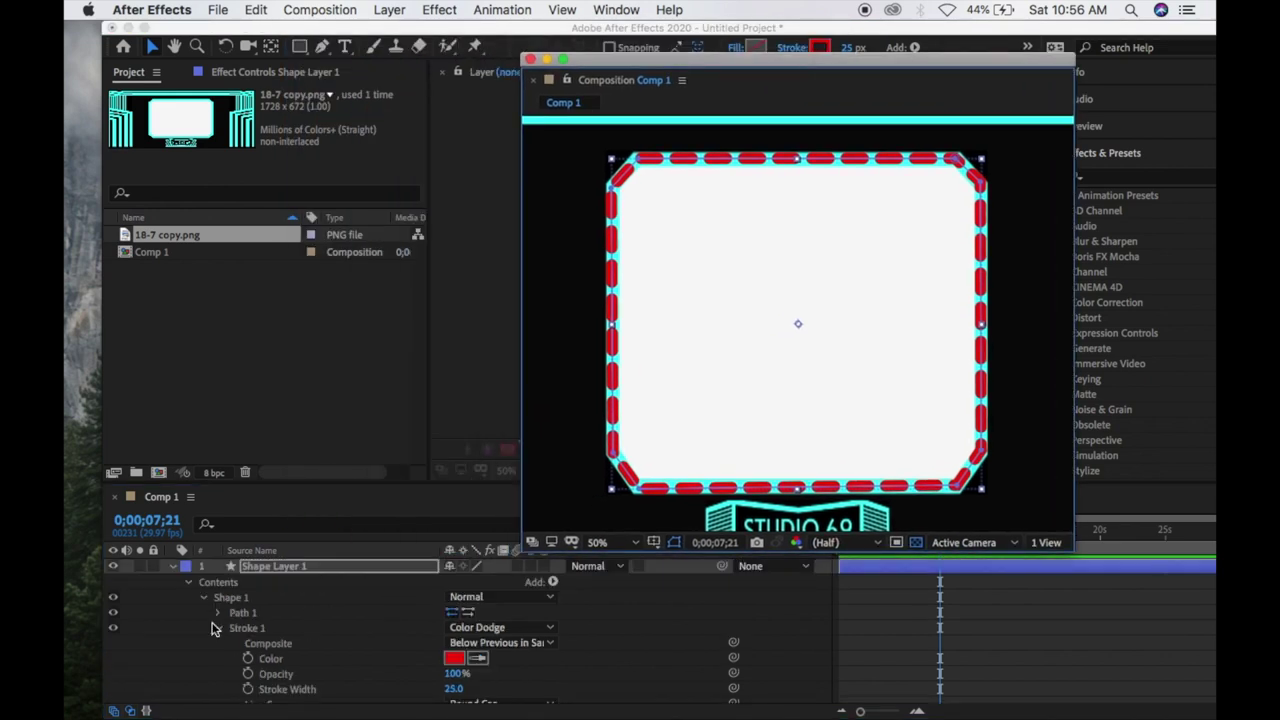
left_click(173, 566)
left_click(292, 567)
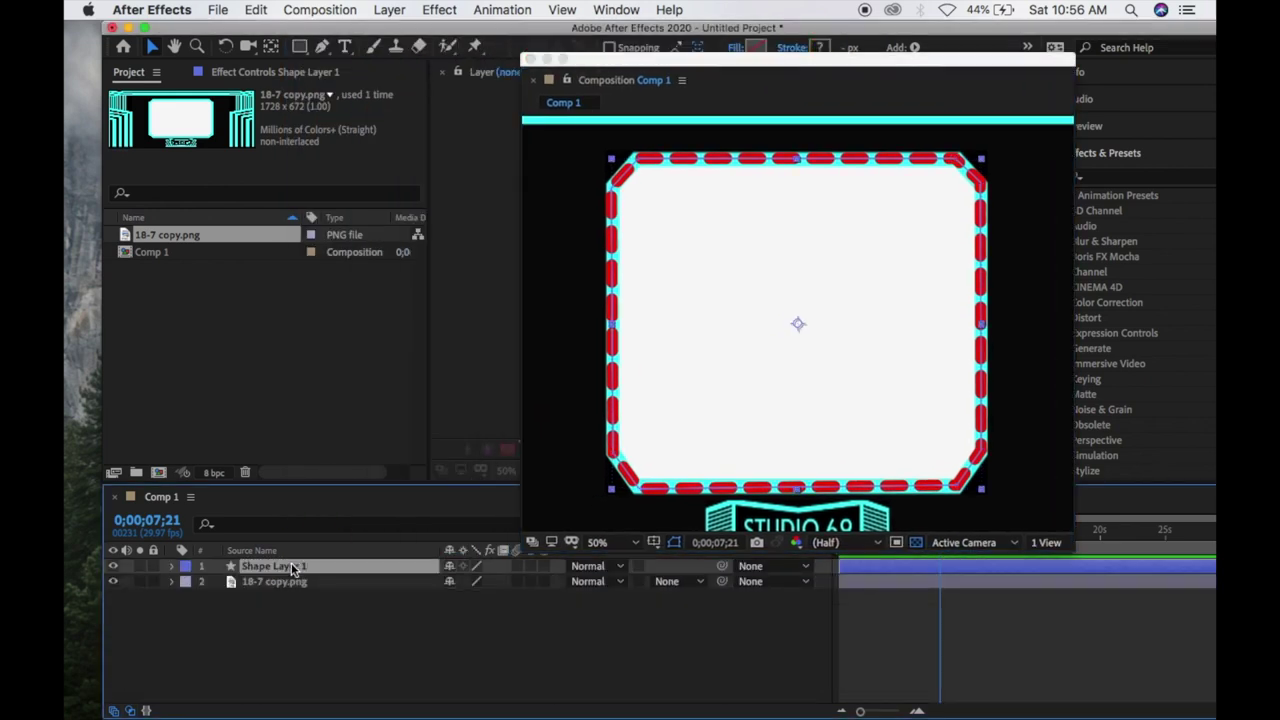
Step: Add a Gradient Overlay layer style to Shape Layer 1 and expand its settings in the timeline
left_click(390, 10)
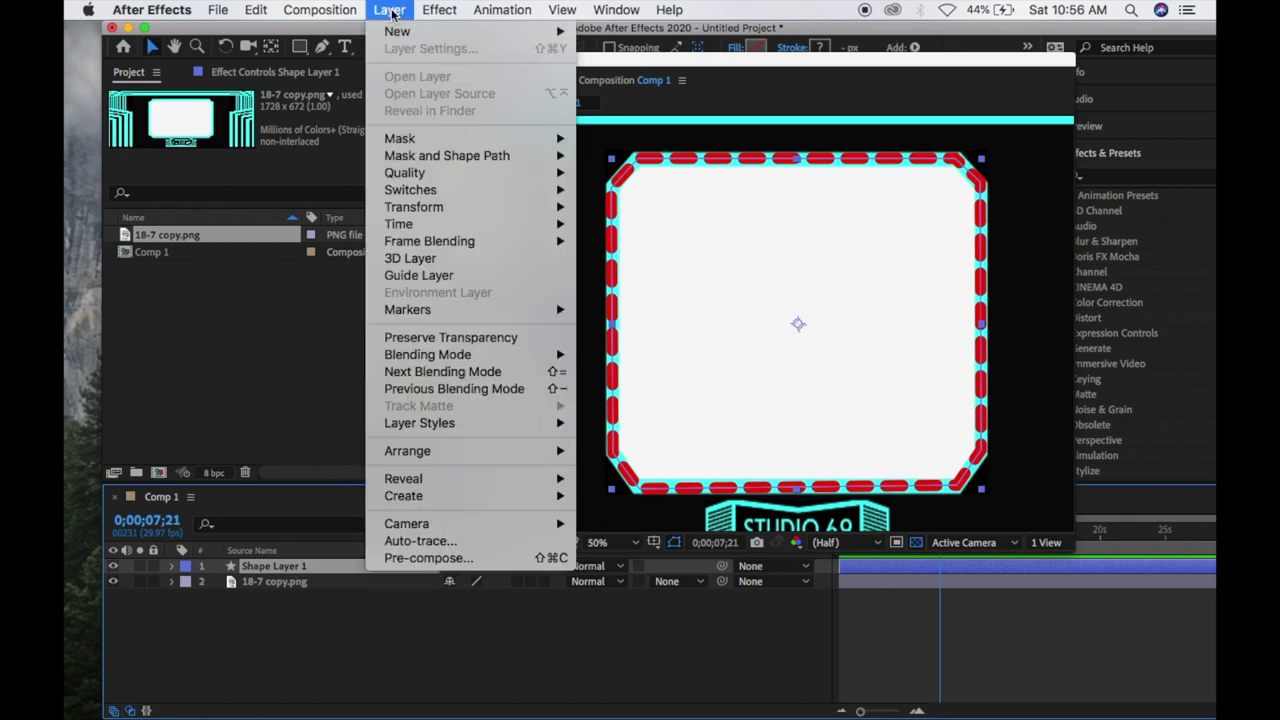
mouse_move(432, 12)
mouse_move(336, 18)
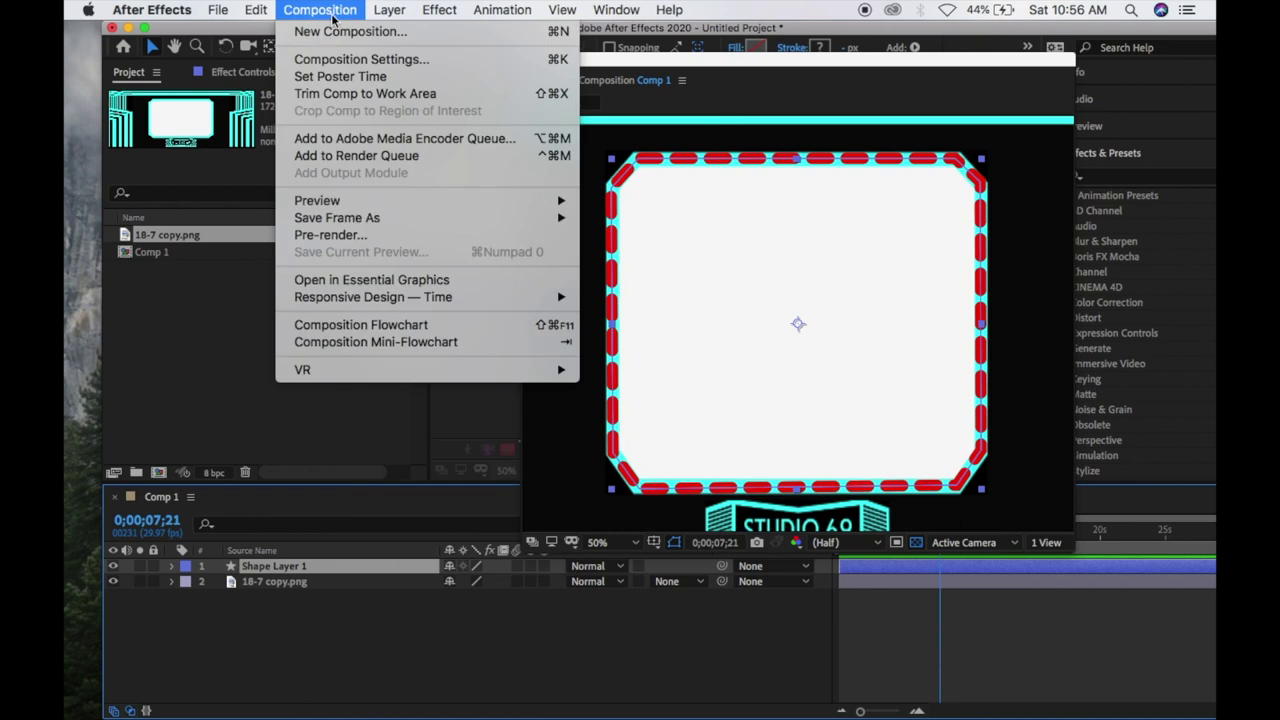
mouse_move(388, 17)
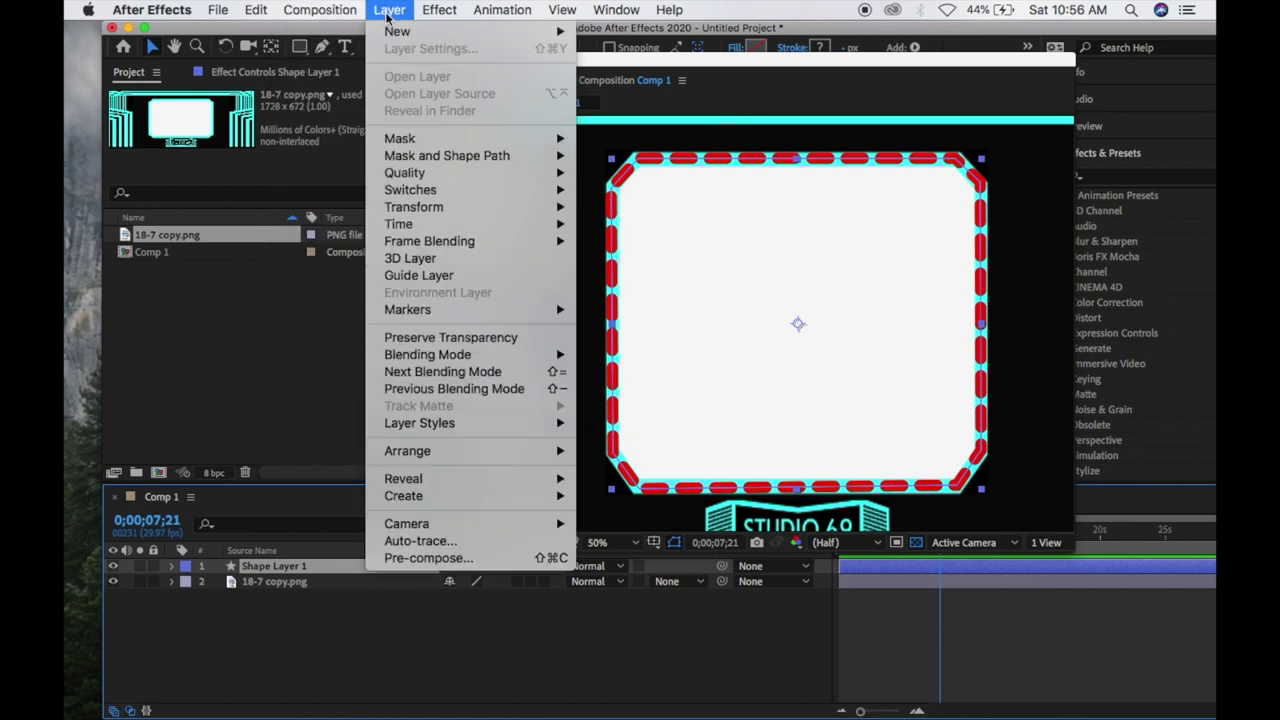
mouse_move(464, 428)
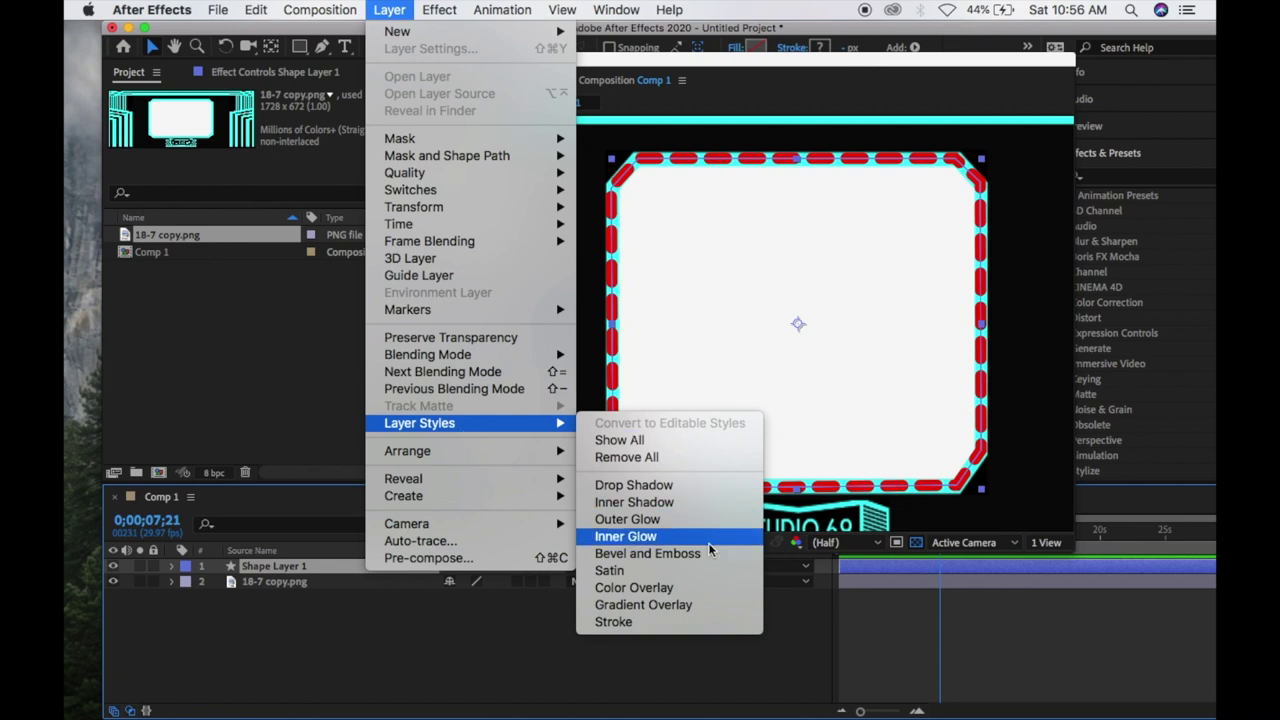
left_click(678, 606)
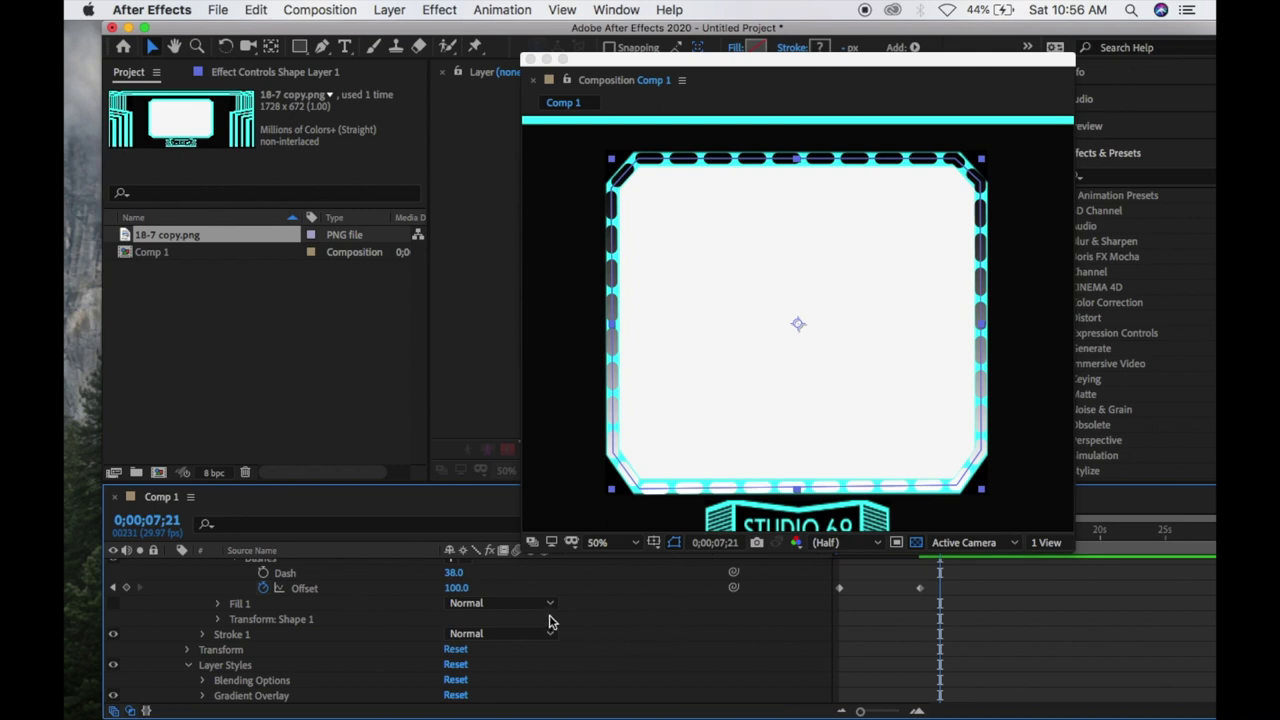
scroll(337, 651, "down", 1)
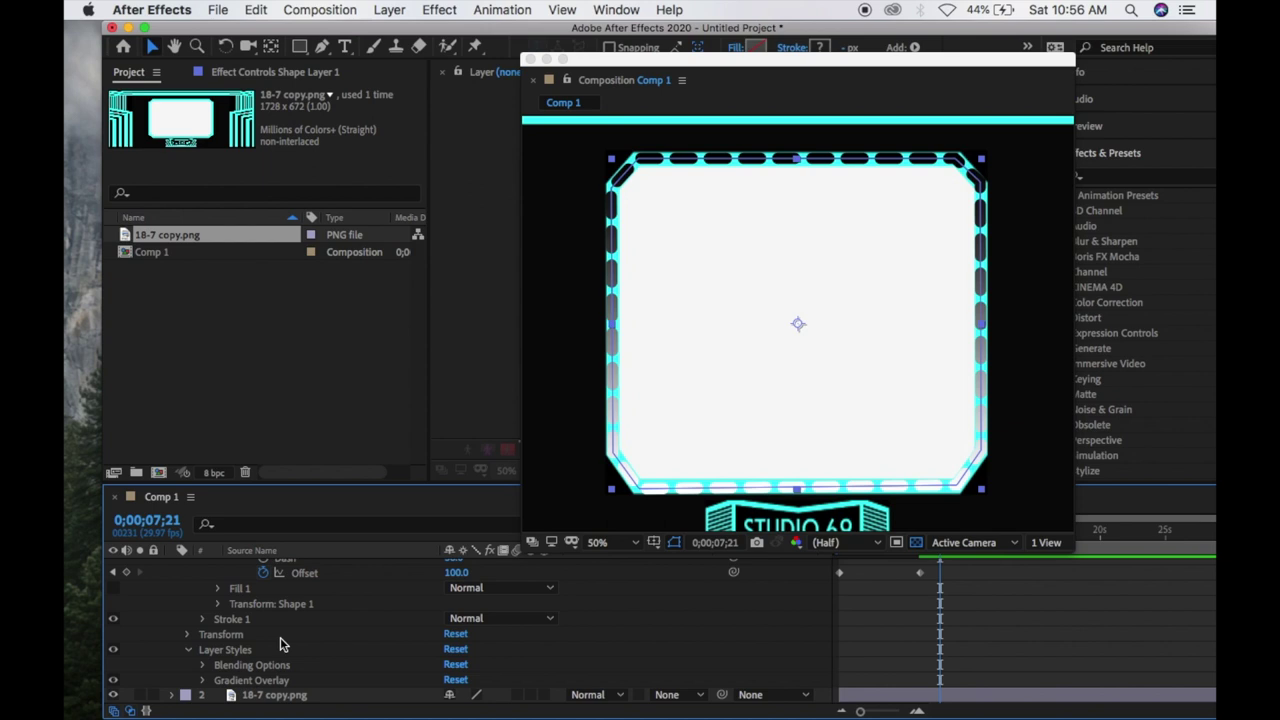
left_click(203, 684)
scroll(377, 663, "down", 1)
Step: In the Gradient Editor, make the start colour red and the end colour saturated blue #063FFA
left_click(486, 574)
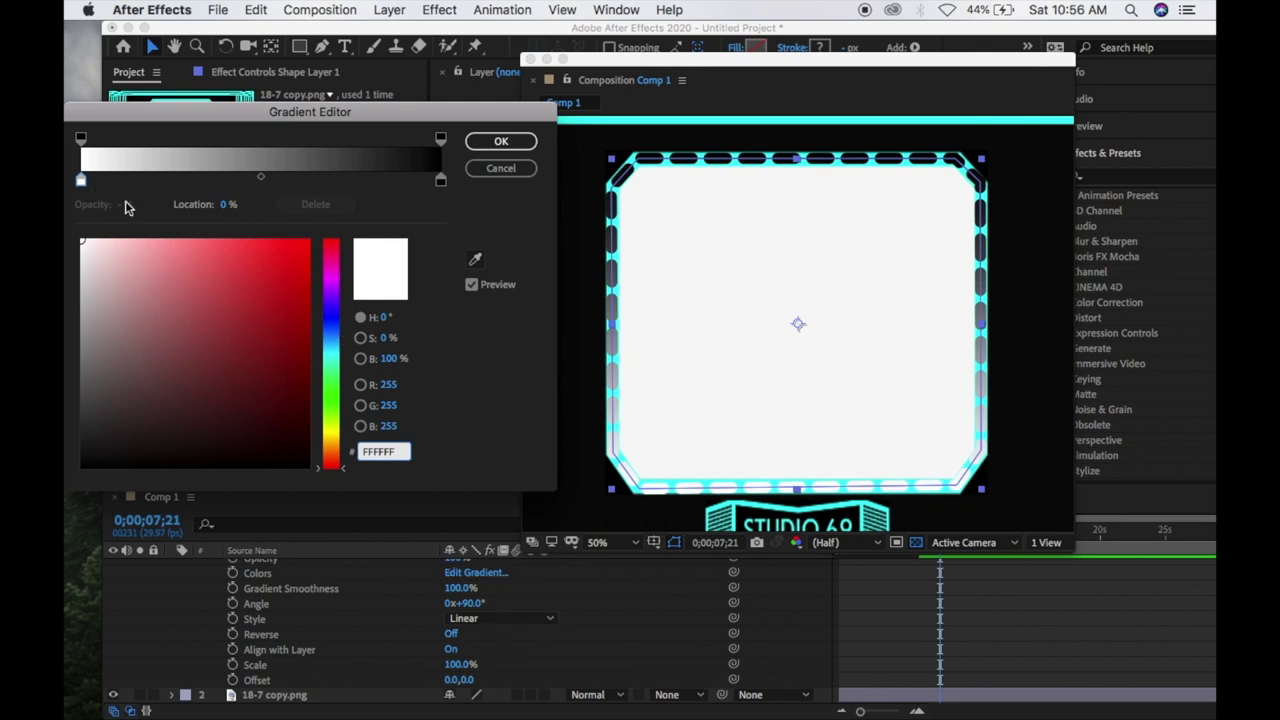
left_click(301, 246)
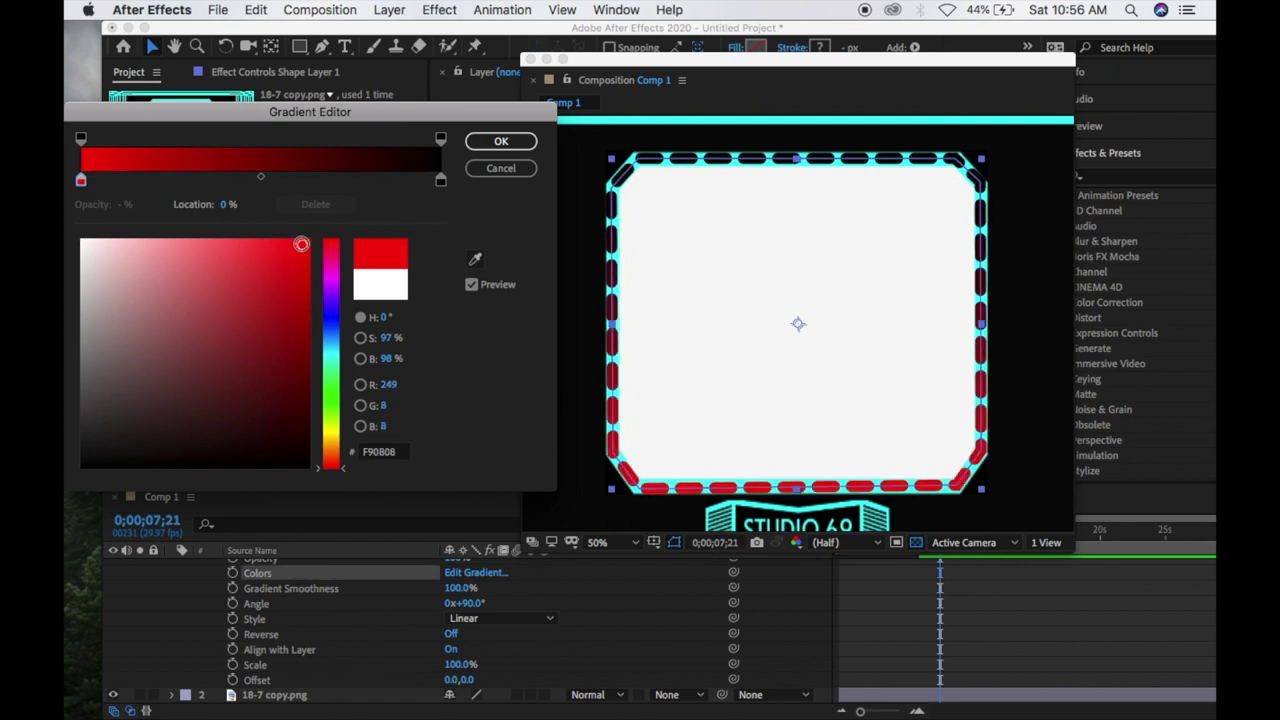
left_click(441, 180)
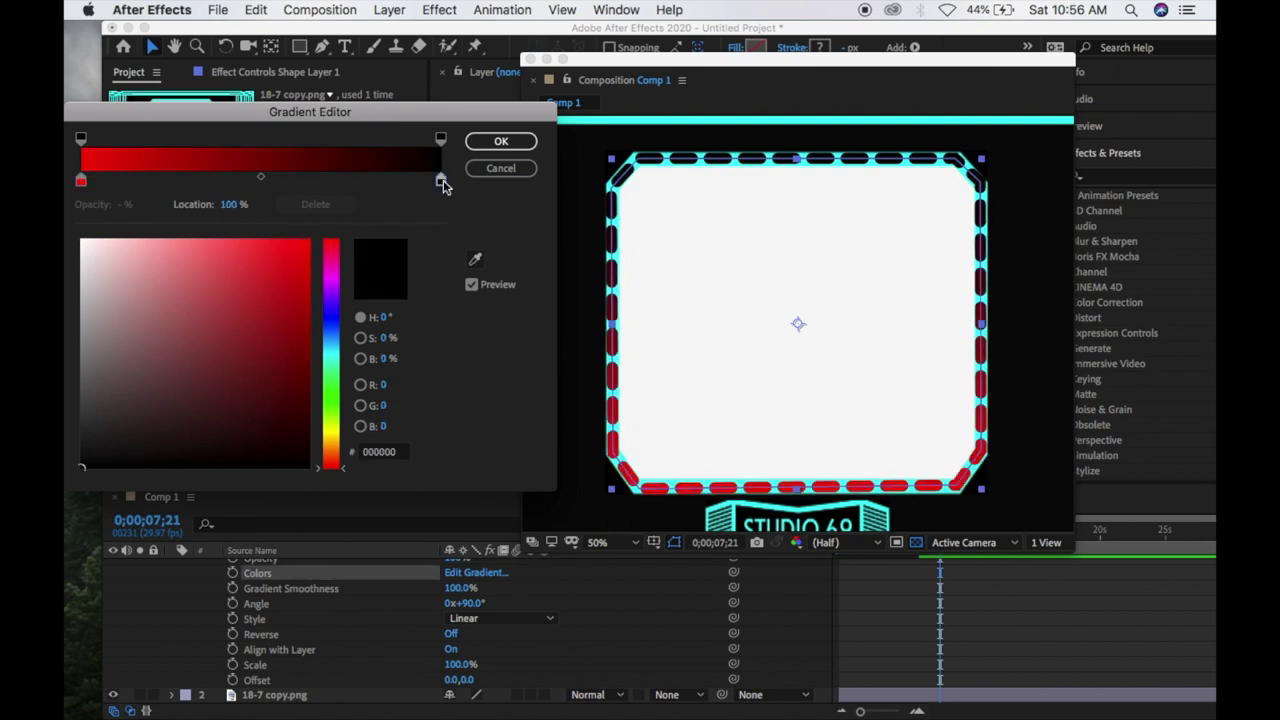
left_click(333, 325)
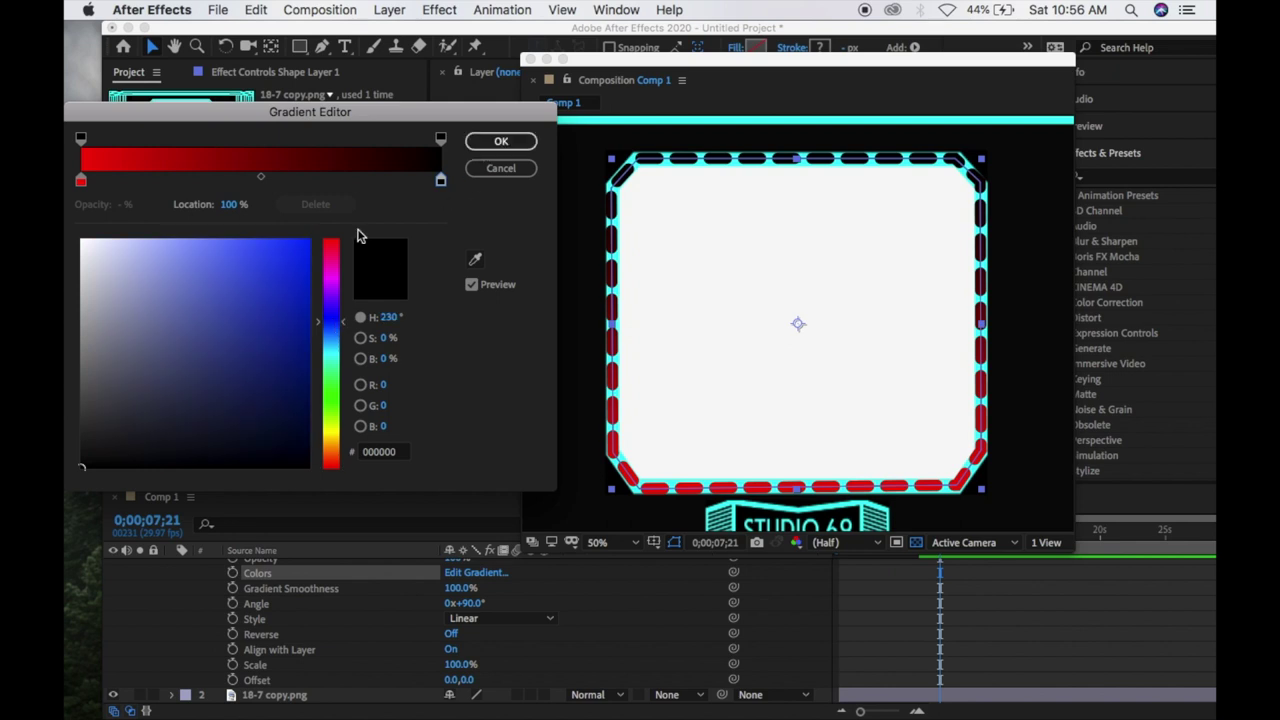
left_click(441, 181)
left_click(331, 325)
left_click(304, 244)
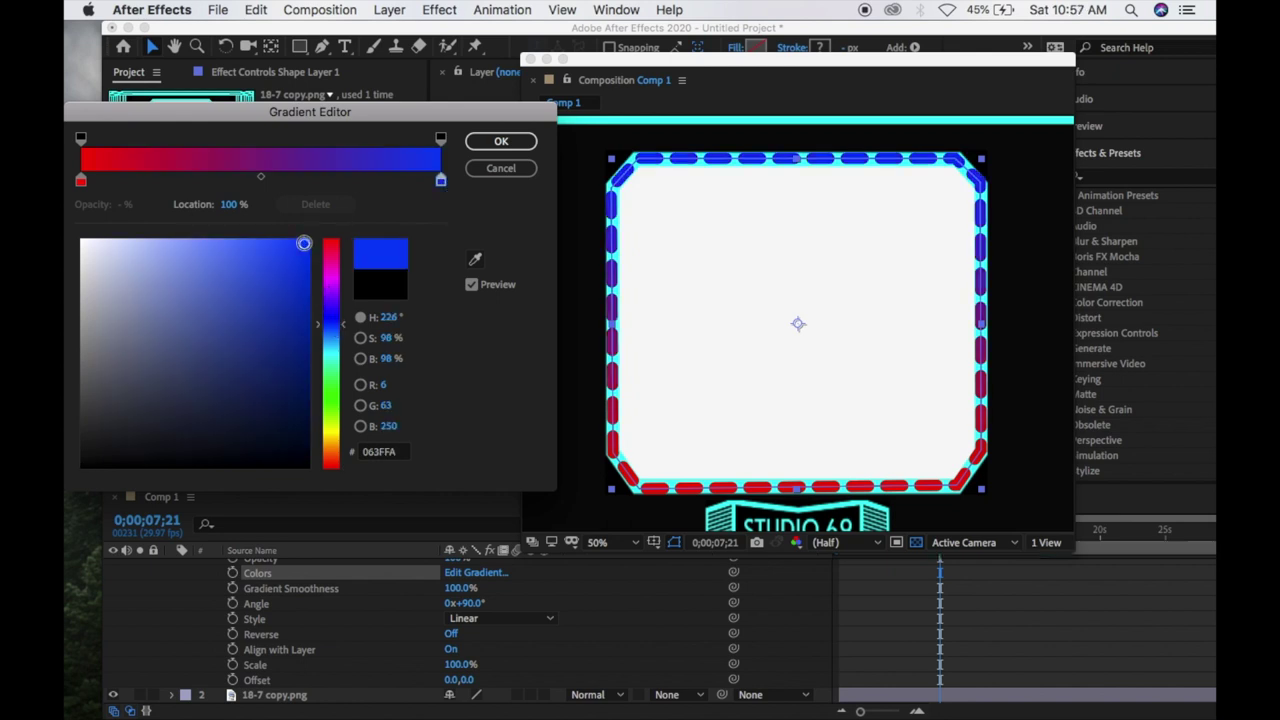
left_click(493, 143)
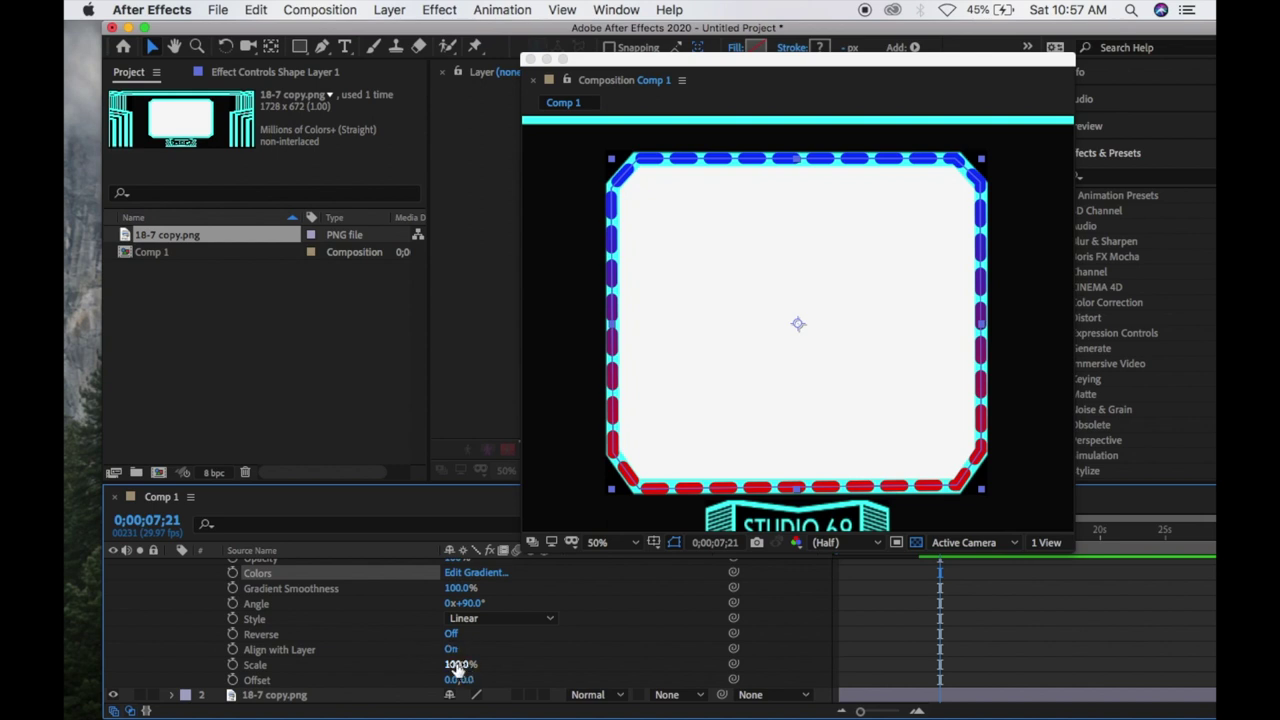
Step: Set the gradient Scale to 10% and return to the start of the composition
type("10")
key("Return")
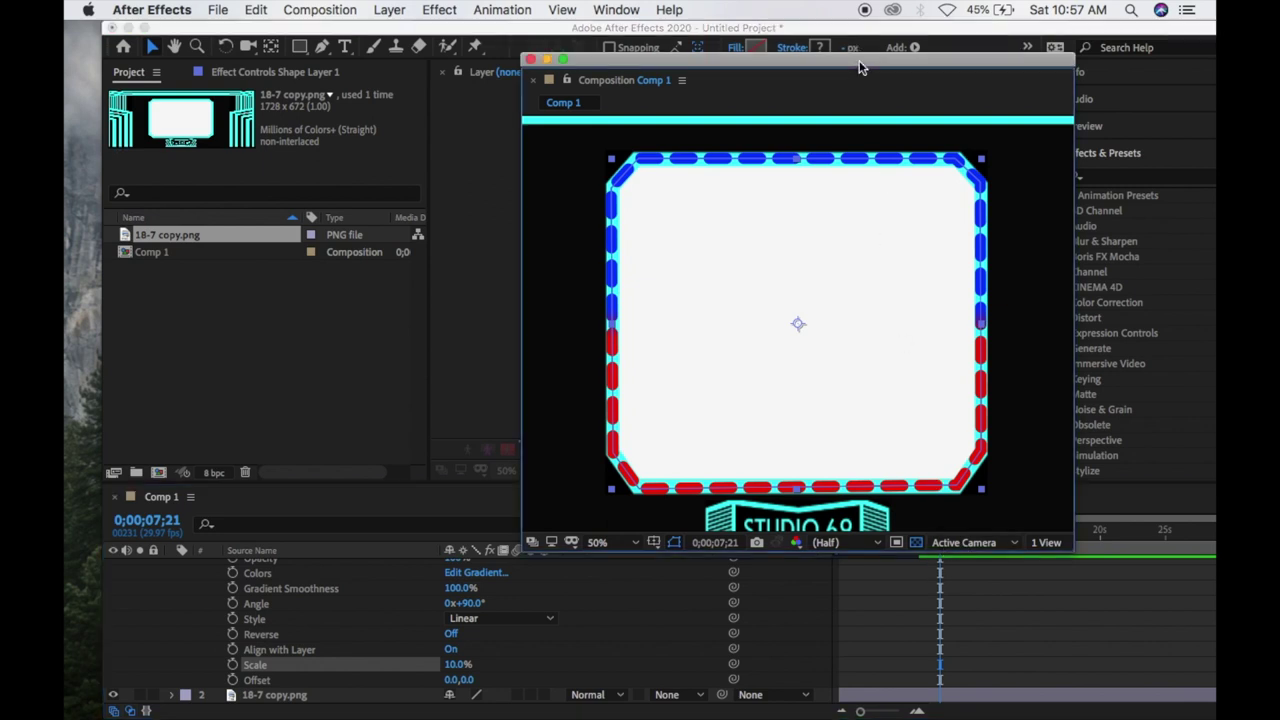
left_click_drag(859, 53, 638, 21)
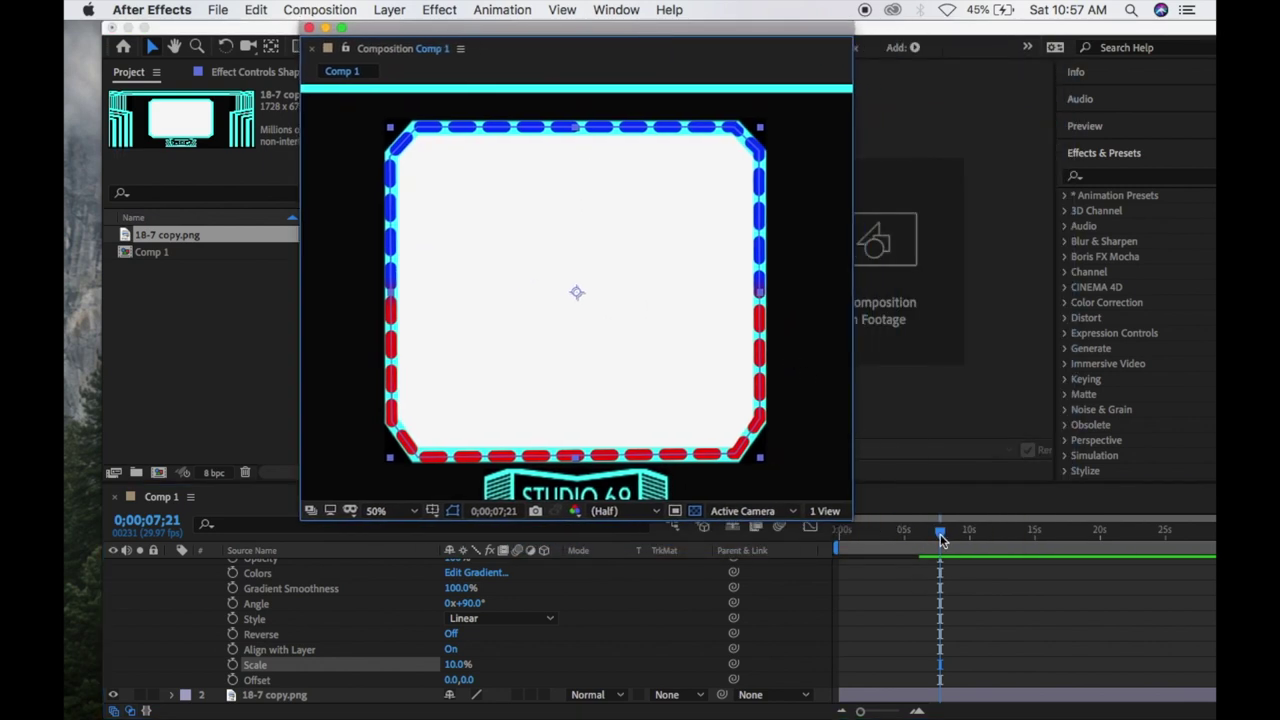
left_click_drag(940, 529, 856, 531)
left_click_drag(772, 551, 745, 552)
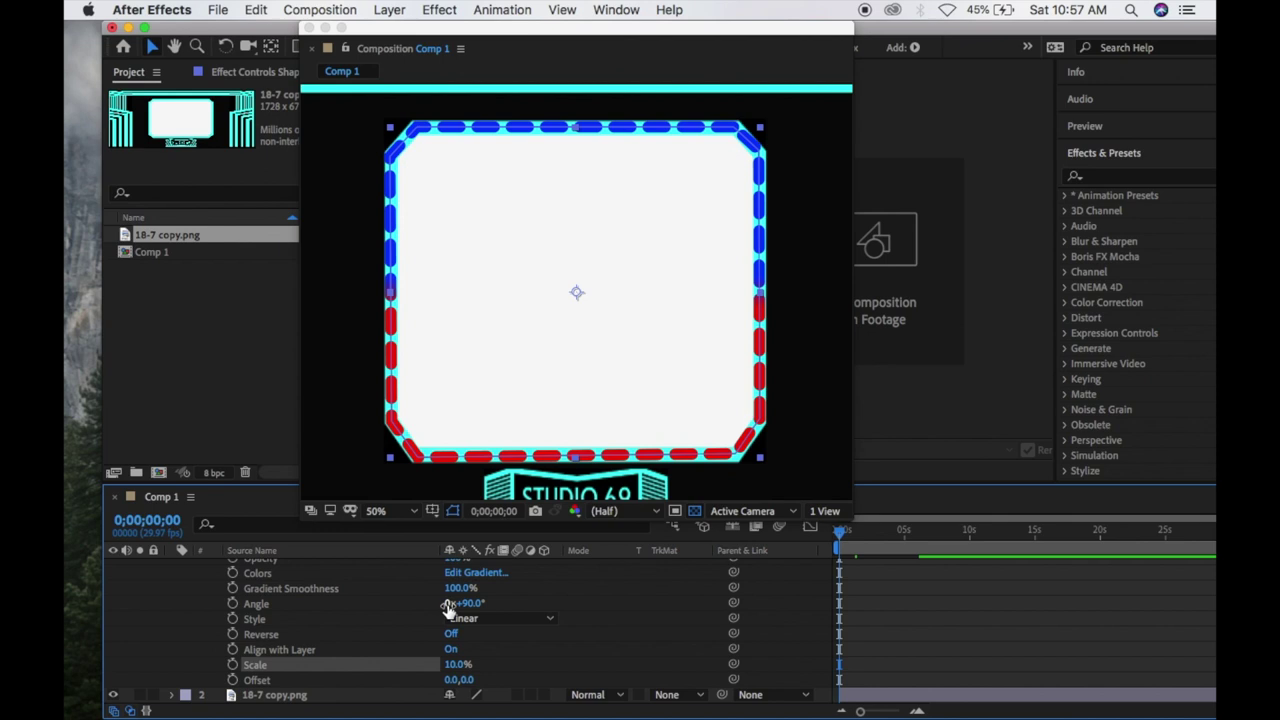
Step: Adjust the Gradient Overlay Angle's revolution count at the composition start
left_click_drag(447, 605, 455, 607)
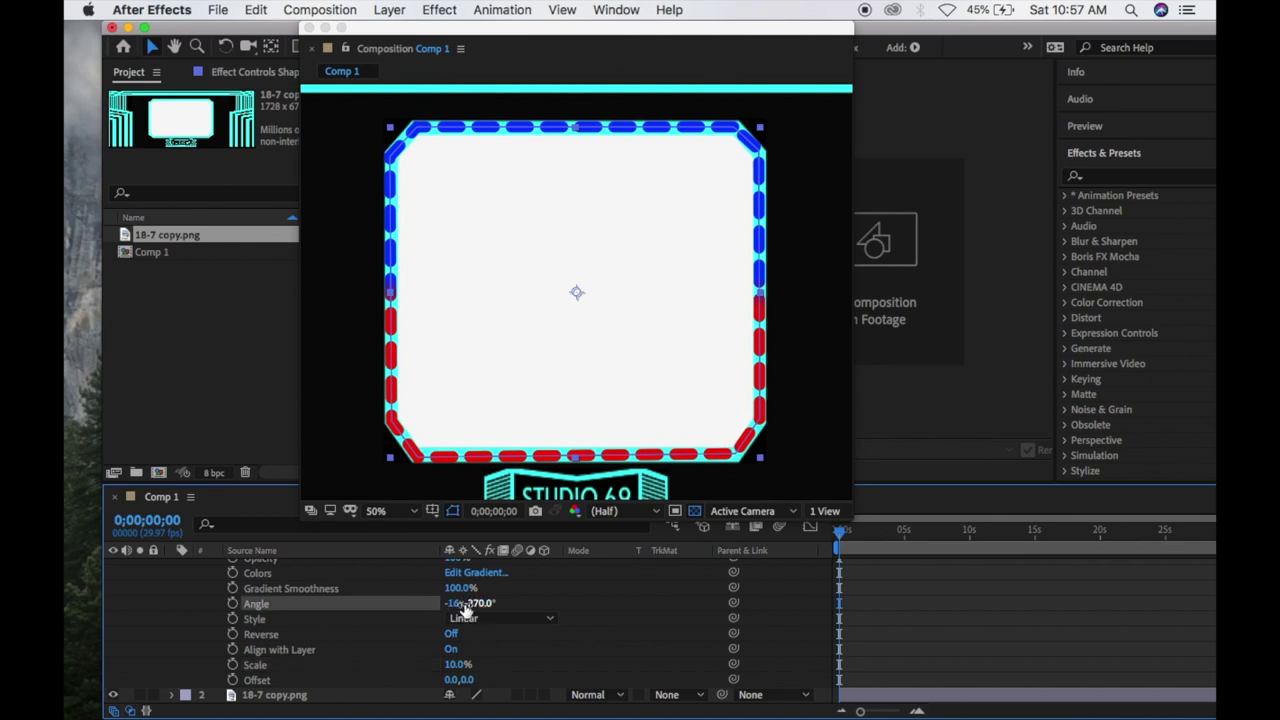
left_click(455, 605)
type("1")
type("0")
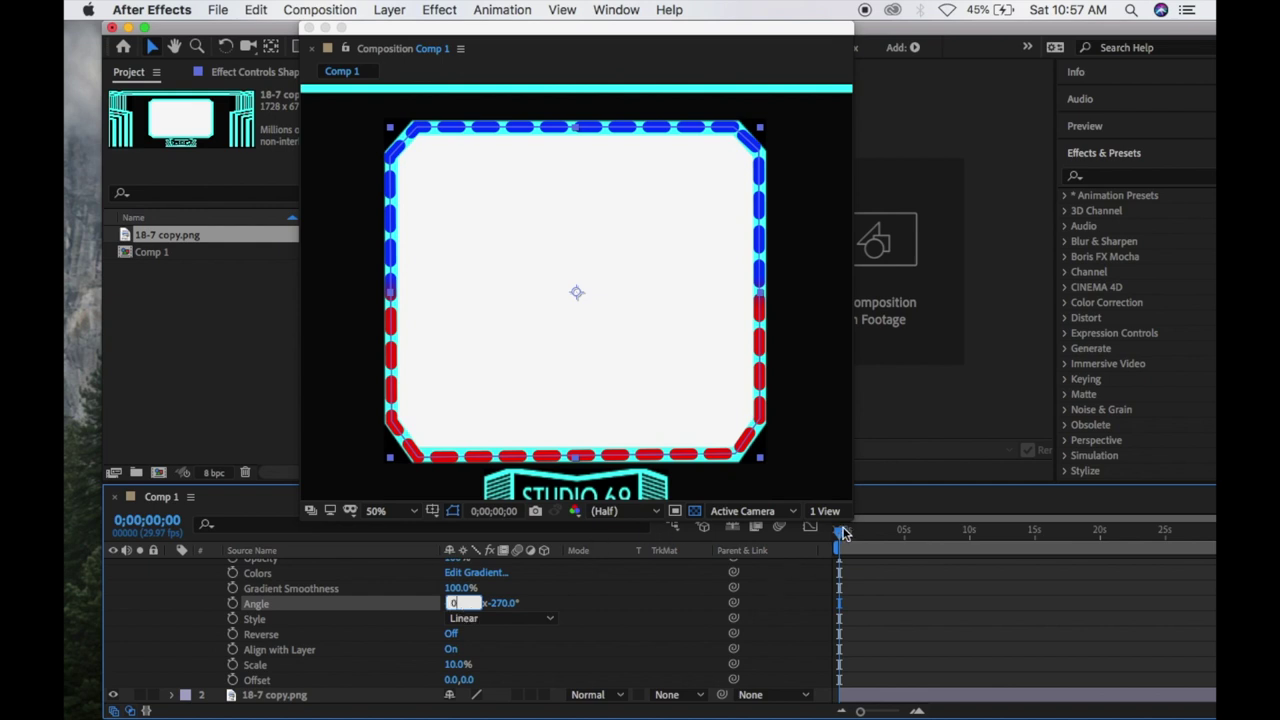
Step: Scrub around five seconds to check the border colours, then re-edit the Angle revolutions at the start
left_click_drag(841, 536, 905, 543)
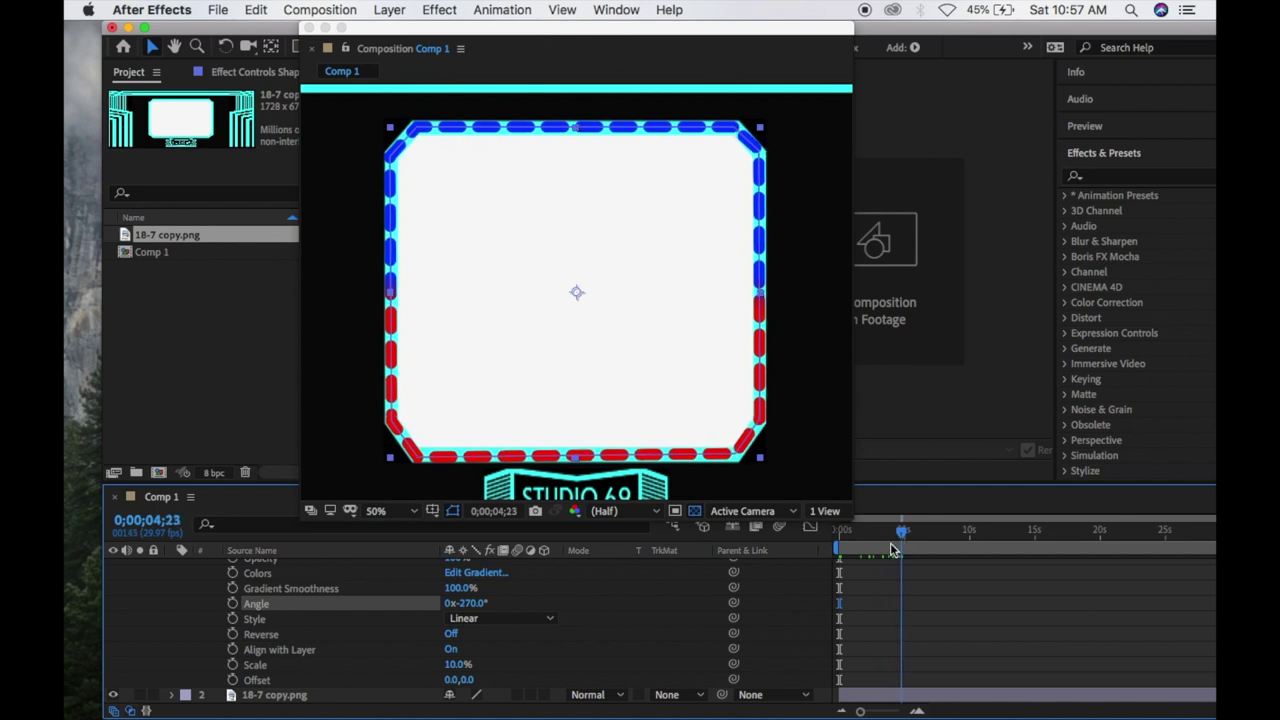
left_click_drag(903, 544, 924, 560)
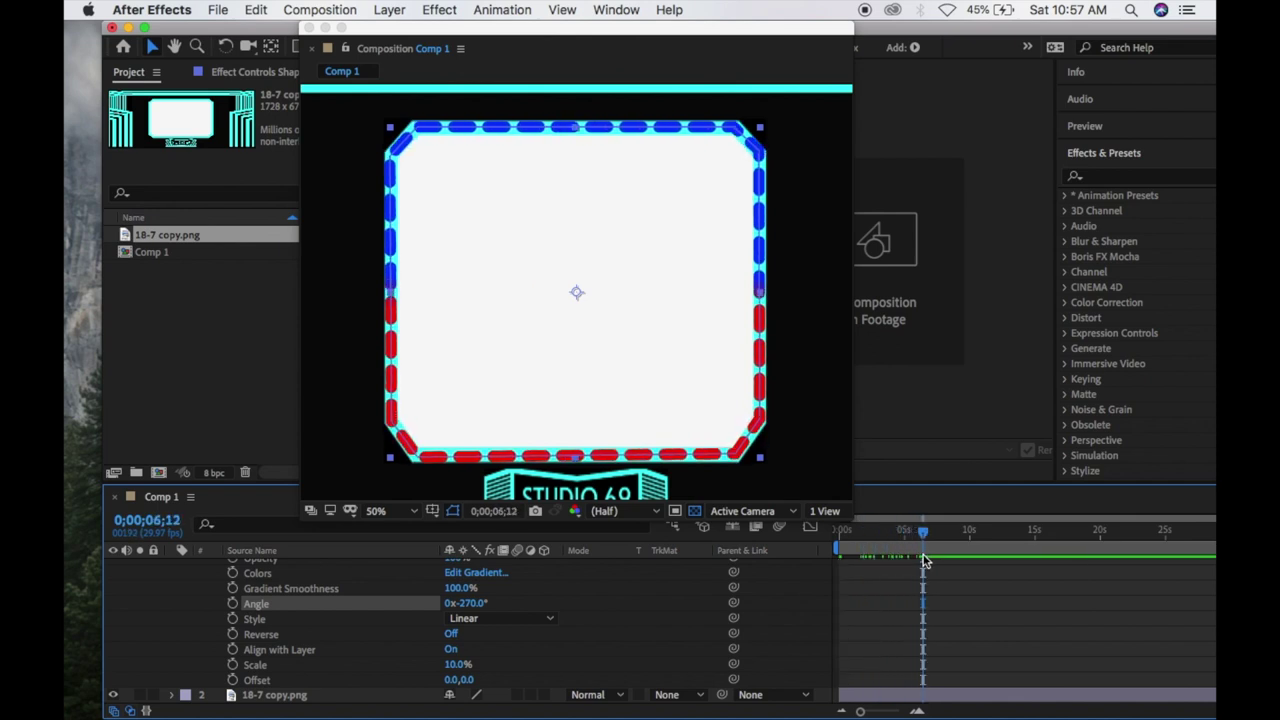
left_click_drag(922, 531, 836, 536)
left_click_drag(455, 606, 470, 610)
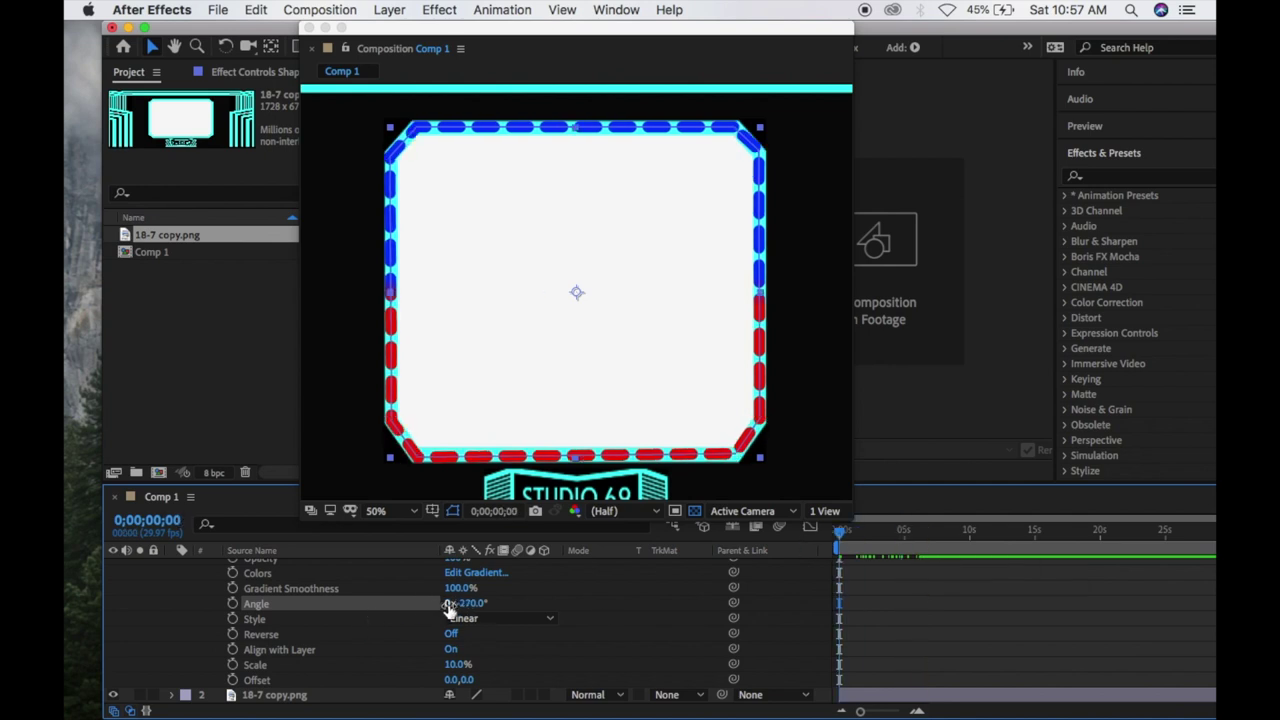
left_click(447, 604)
type("1")
Step: Keyframe the gradient Angle from 0x+90° at 0s to 1x+14° at about ten seconds
left_click(233, 604)
left_click_drag(843, 537, 906, 543)
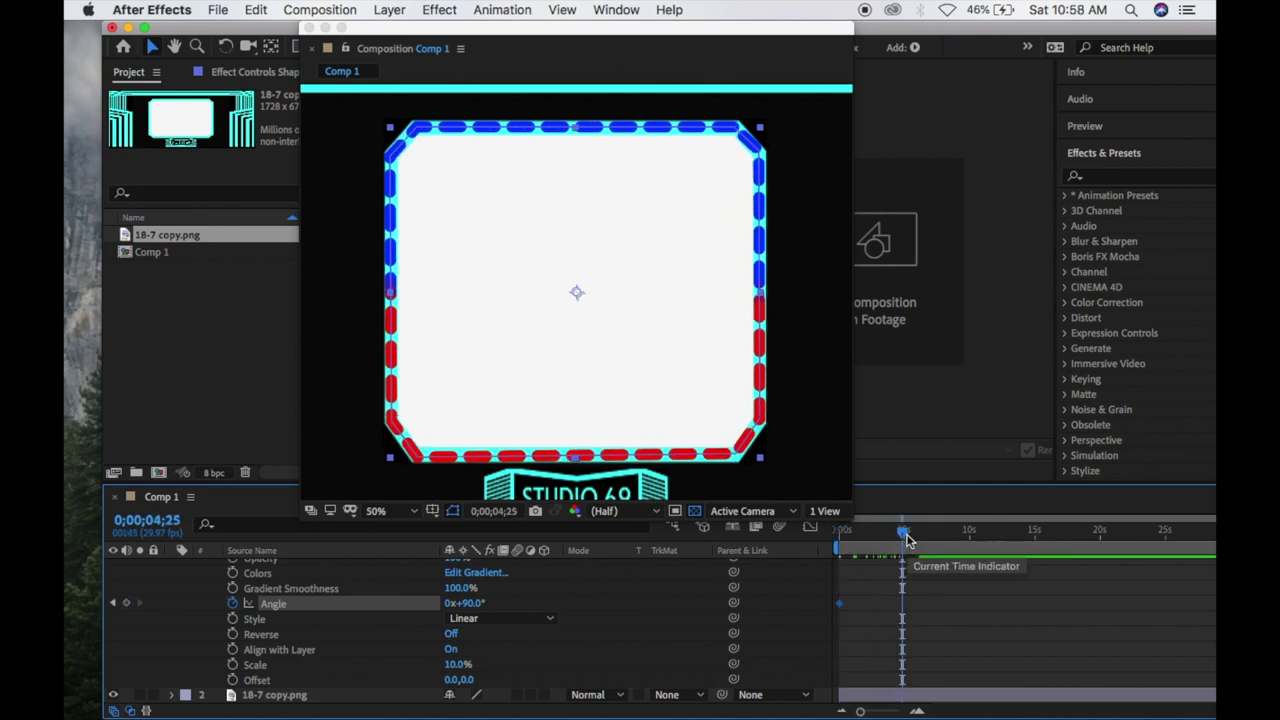
left_click_drag(904, 540, 905, 540)
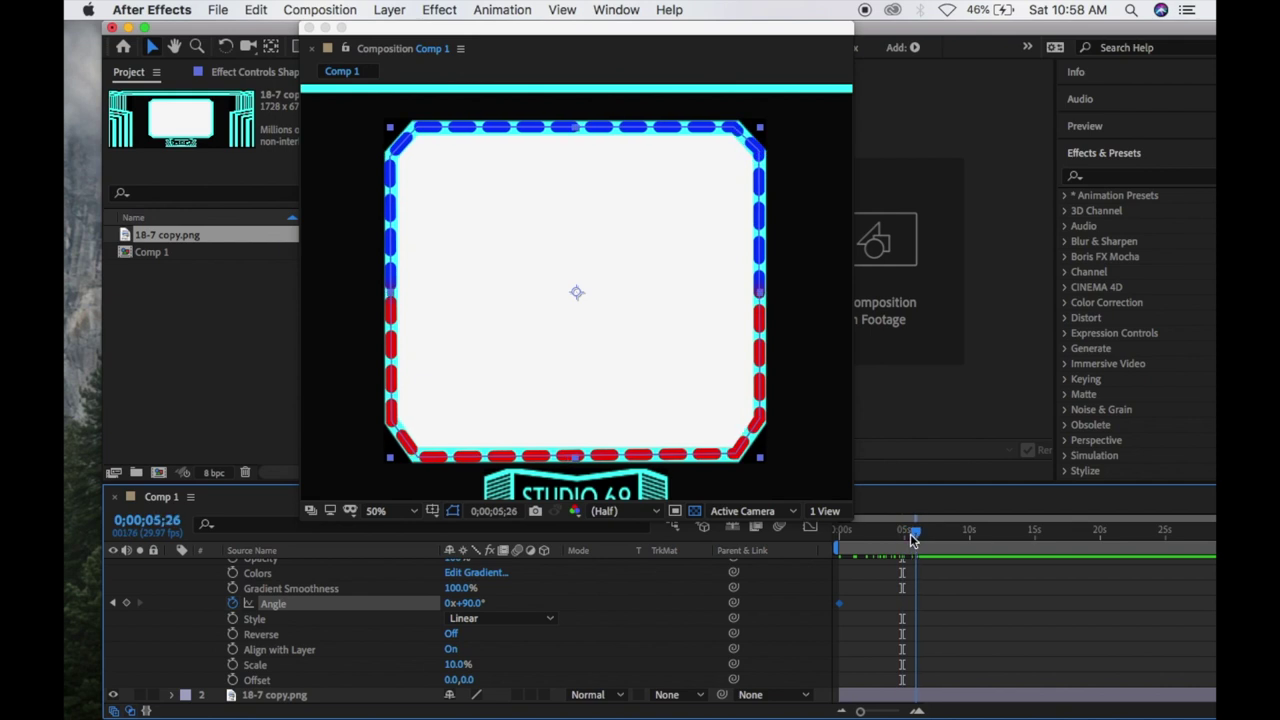
left_click_drag(905, 540, 975, 540)
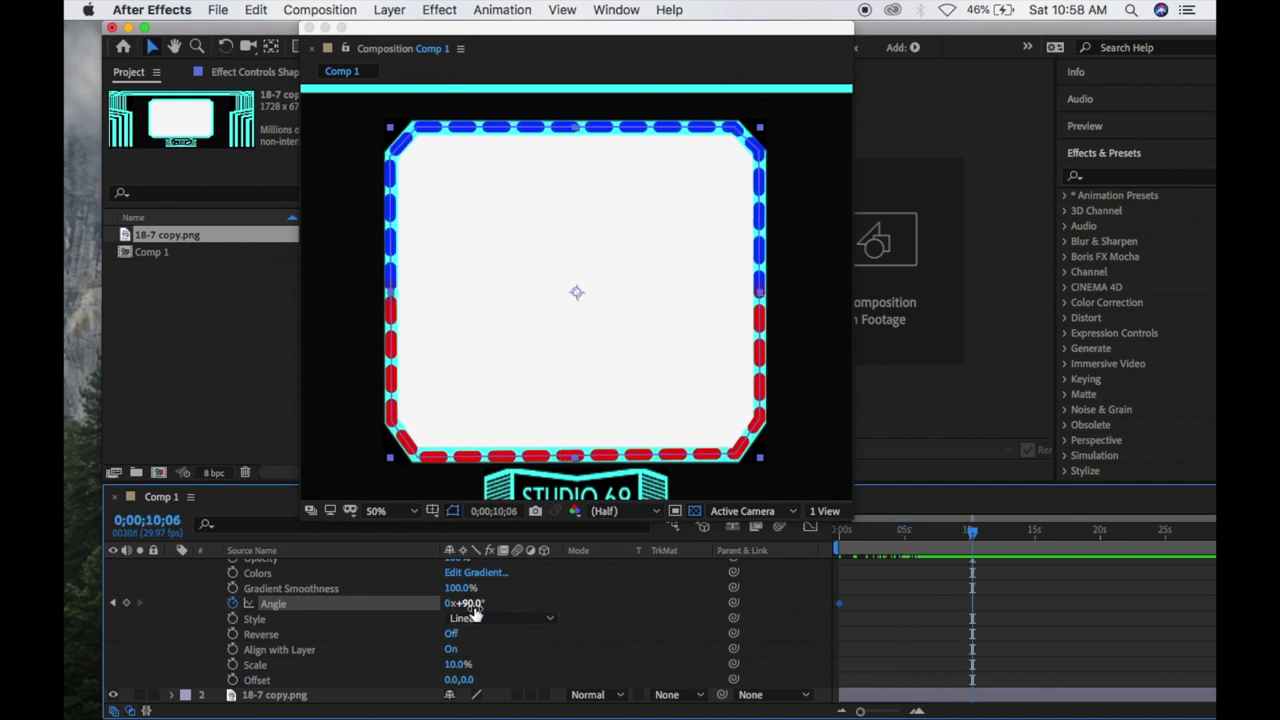
left_click_drag(475, 604, 729, 602)
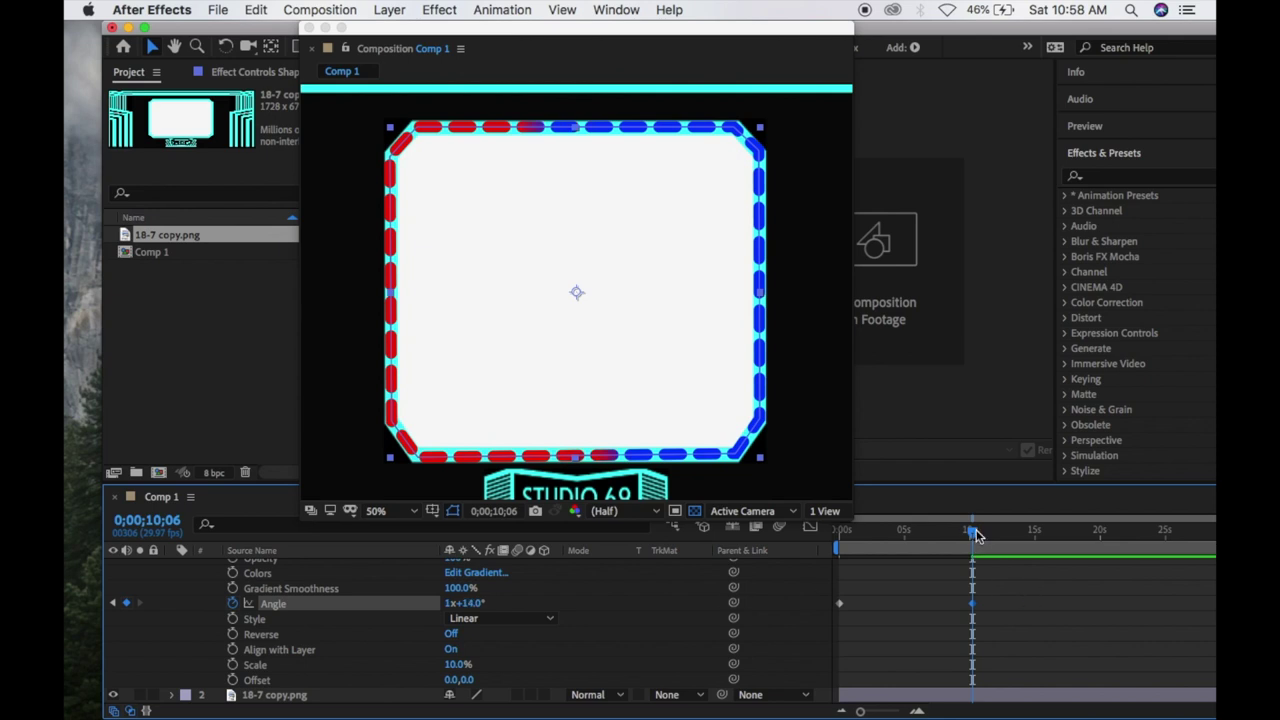
Step: Play a full-screen preview of the rotating red-blue gradient from the start
key("Home")
key("space")
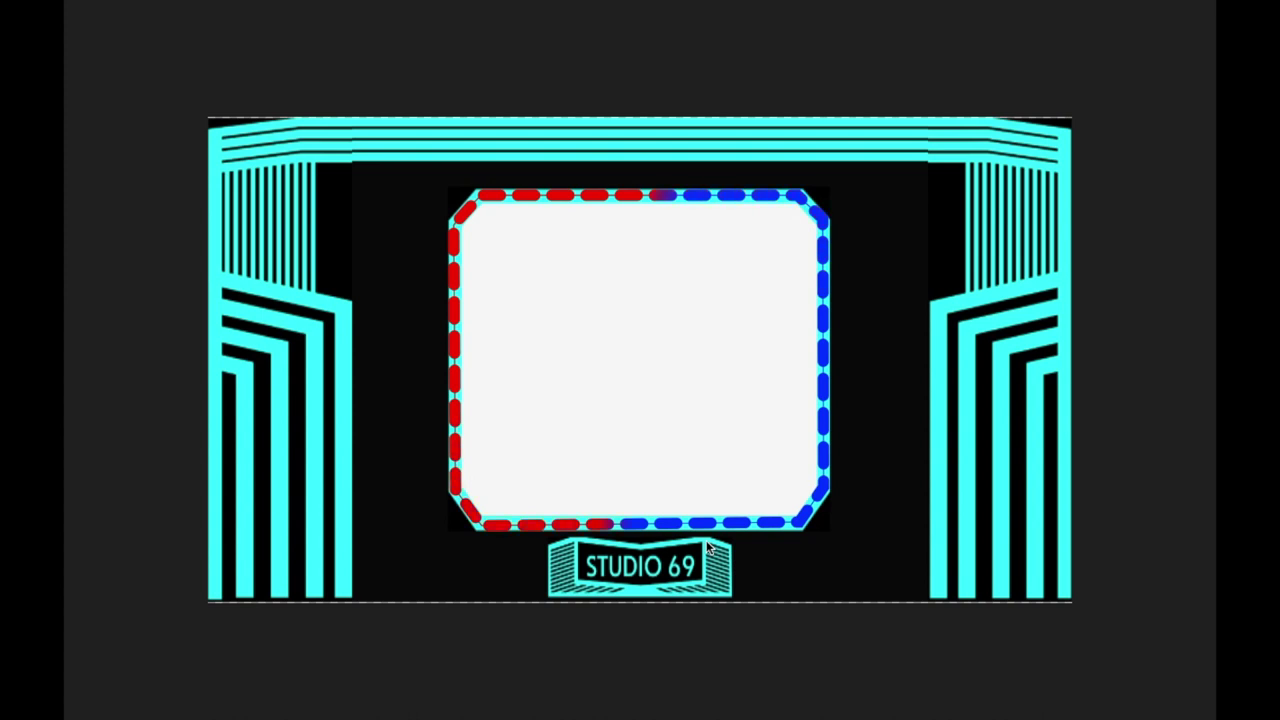
key("space")
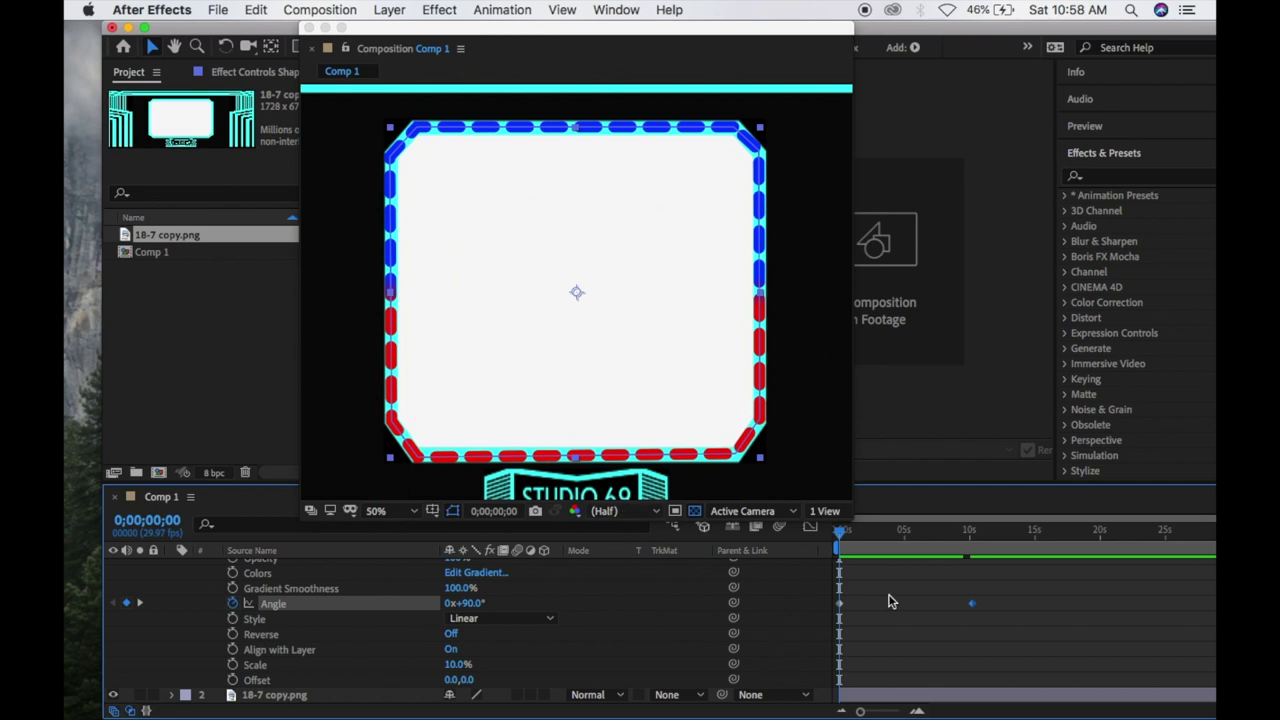
Step: Collapse Shape Layer 1, scrub around four seconds to check the colour animation, then expand it again
scroll(196, 622, "up", 5)
scroll(220, 610, "up", 5)
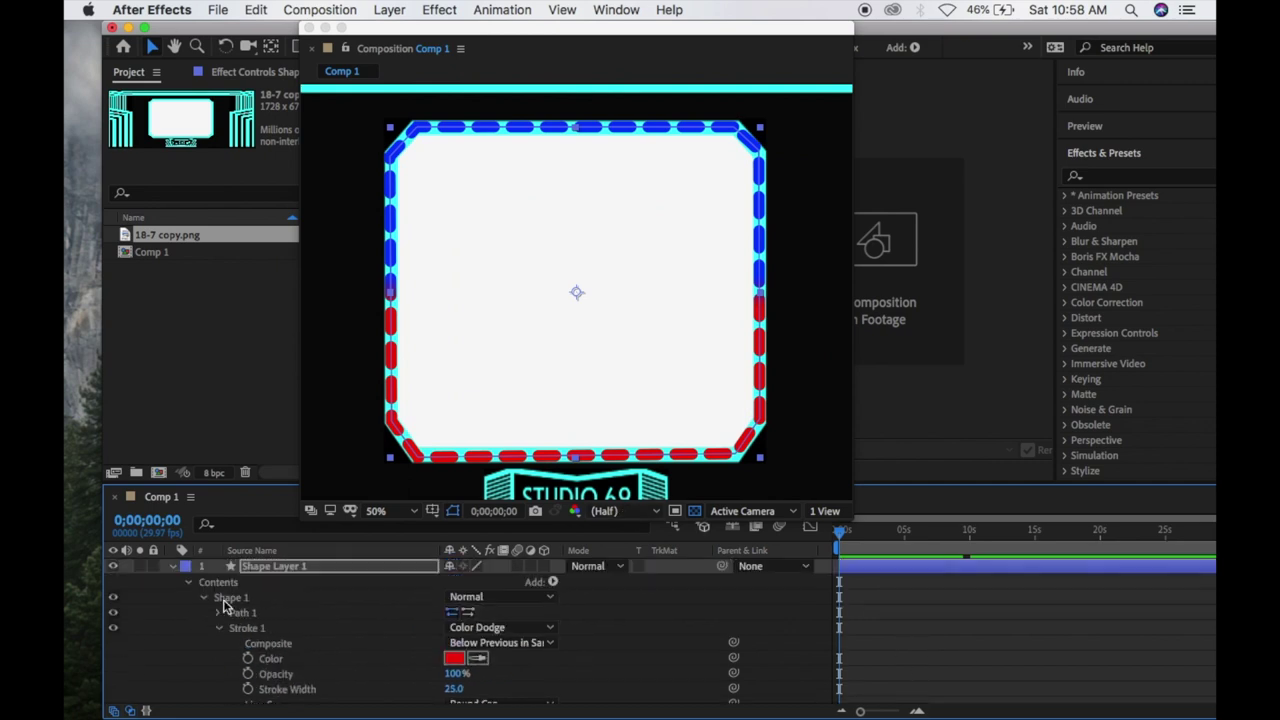
left_click(267, 569)
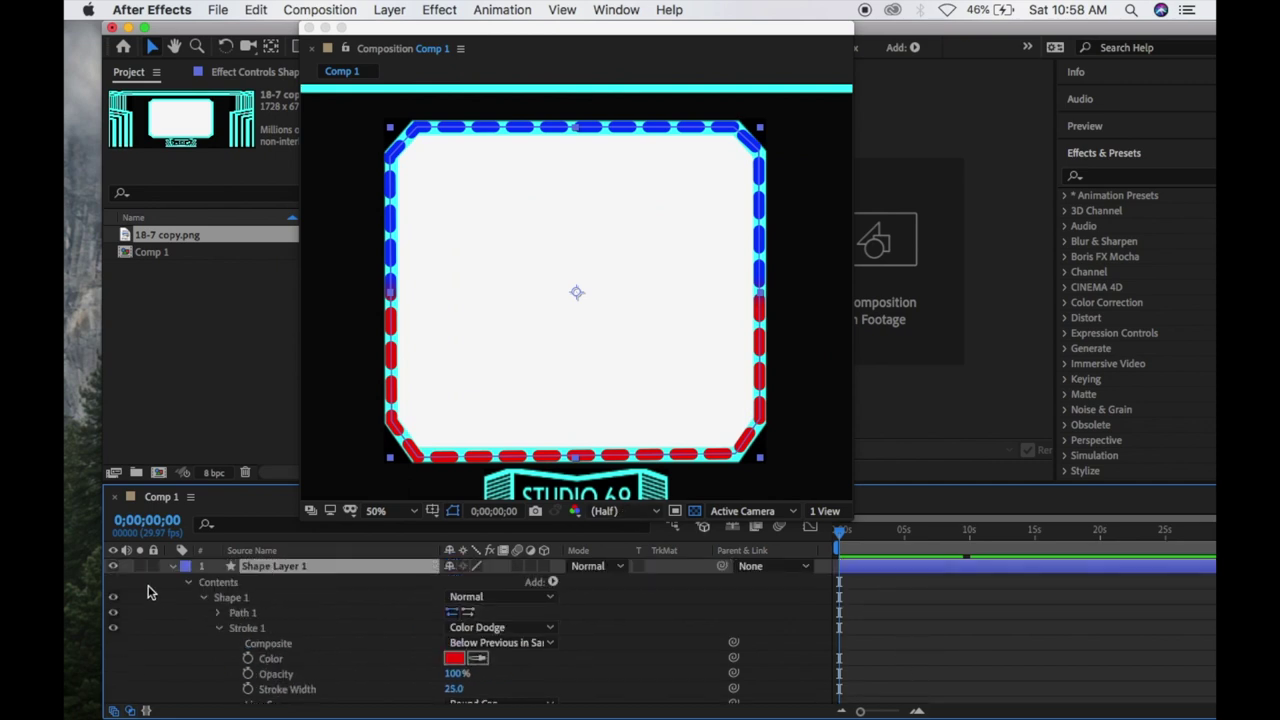
left_click(172, 567)
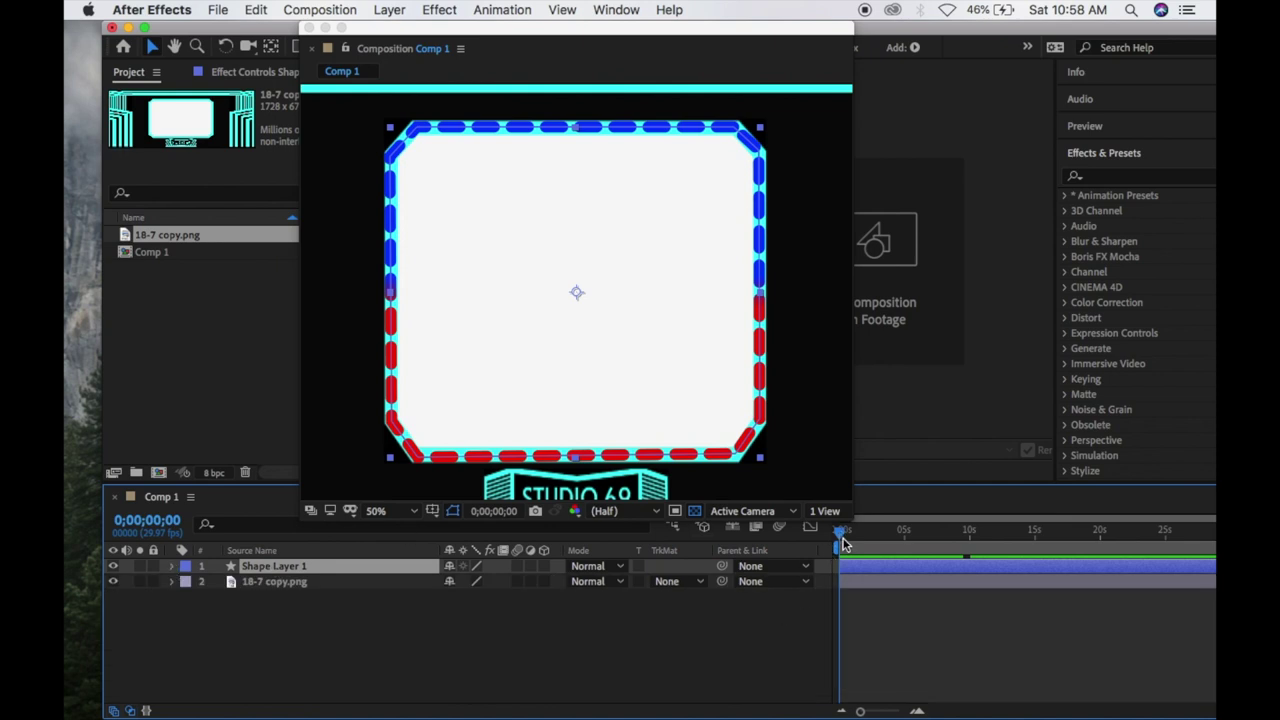
left_click_drag(838, 532, 903, 533)
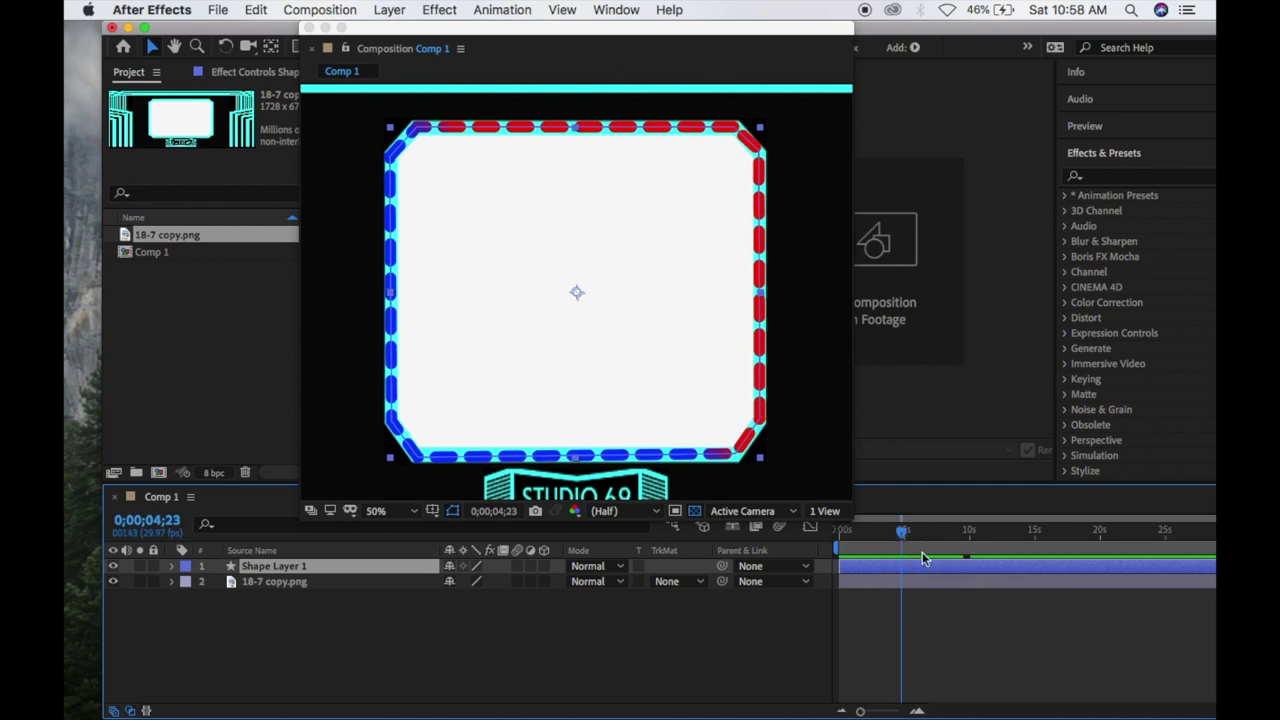
left_click_drag(903, 538, 828, 564)
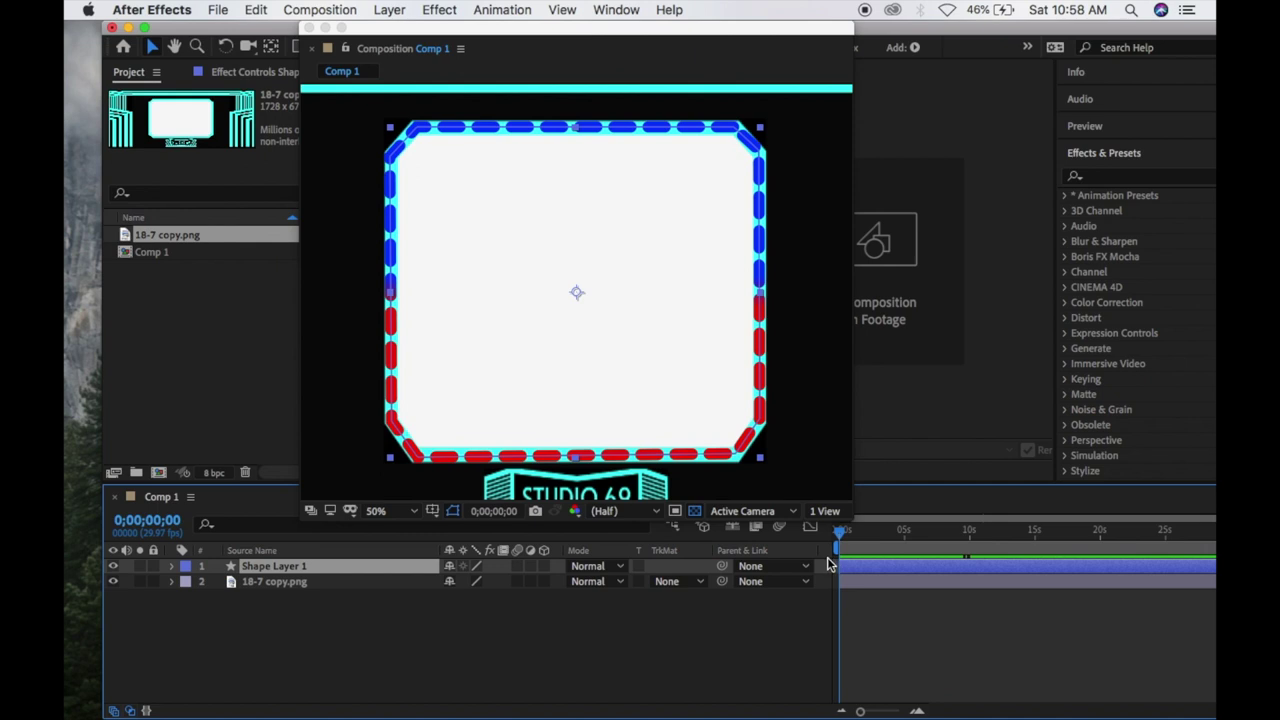
left_click(171, 567)
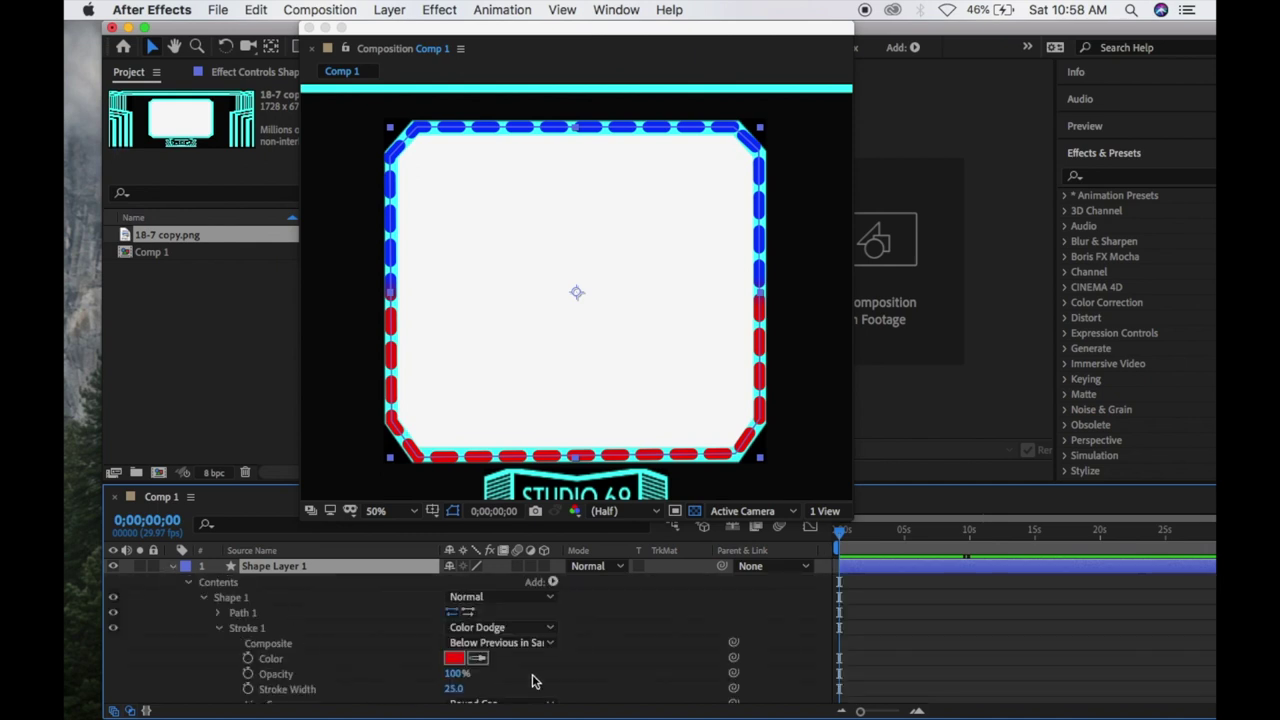
Step: Clear the old dash Offset keyframes and set a new 0 Offset keyframe at the start
scroll(533, 681, "down", 3)
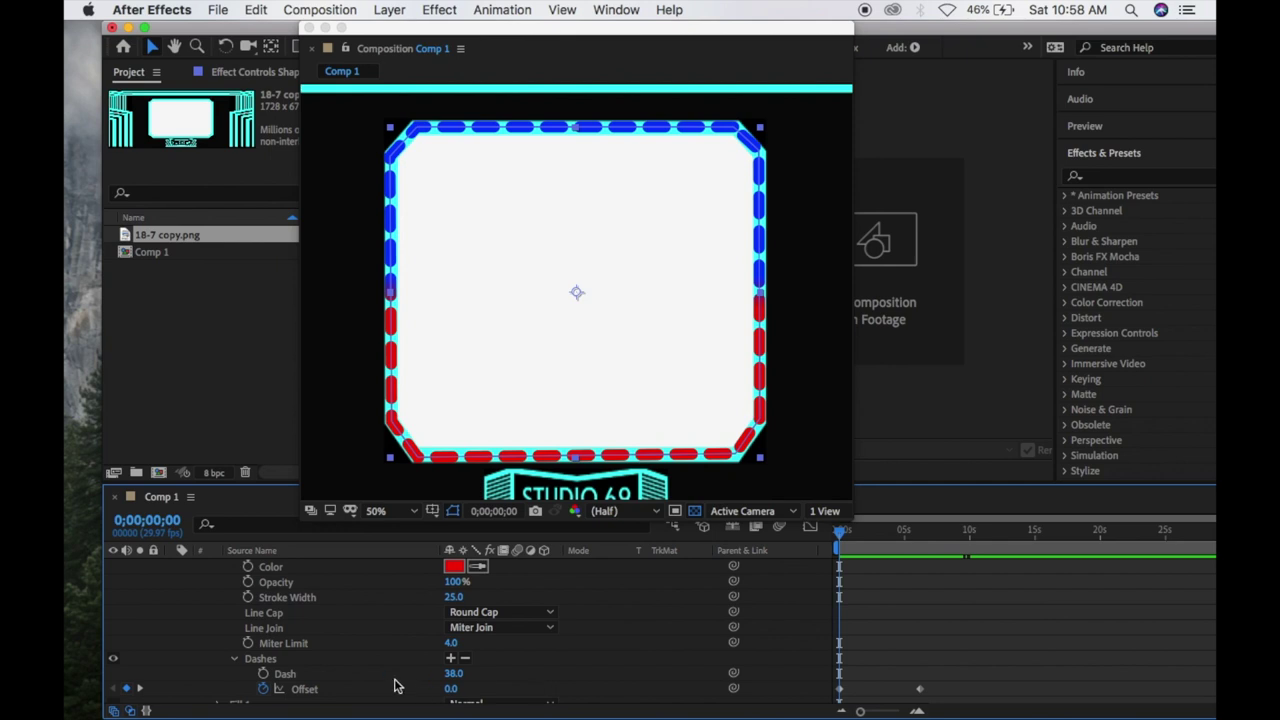
scroll(320, 667, "down", 2)
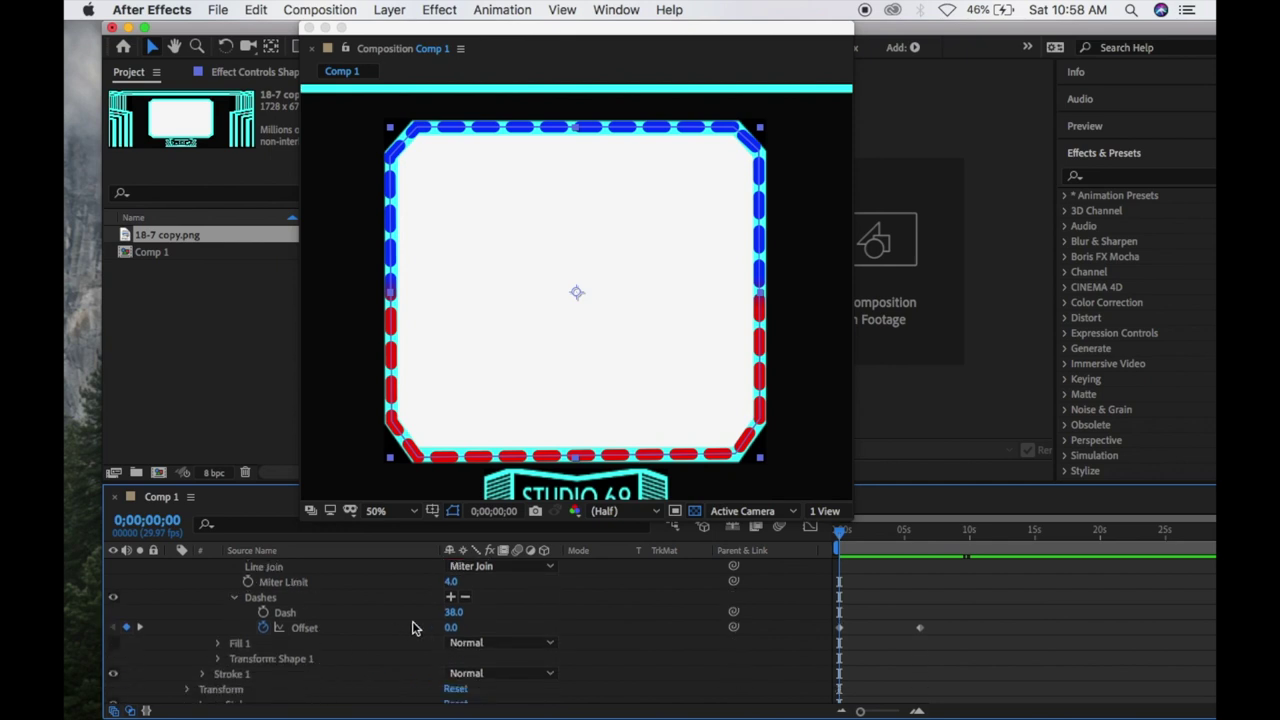
left_click(264, 628)
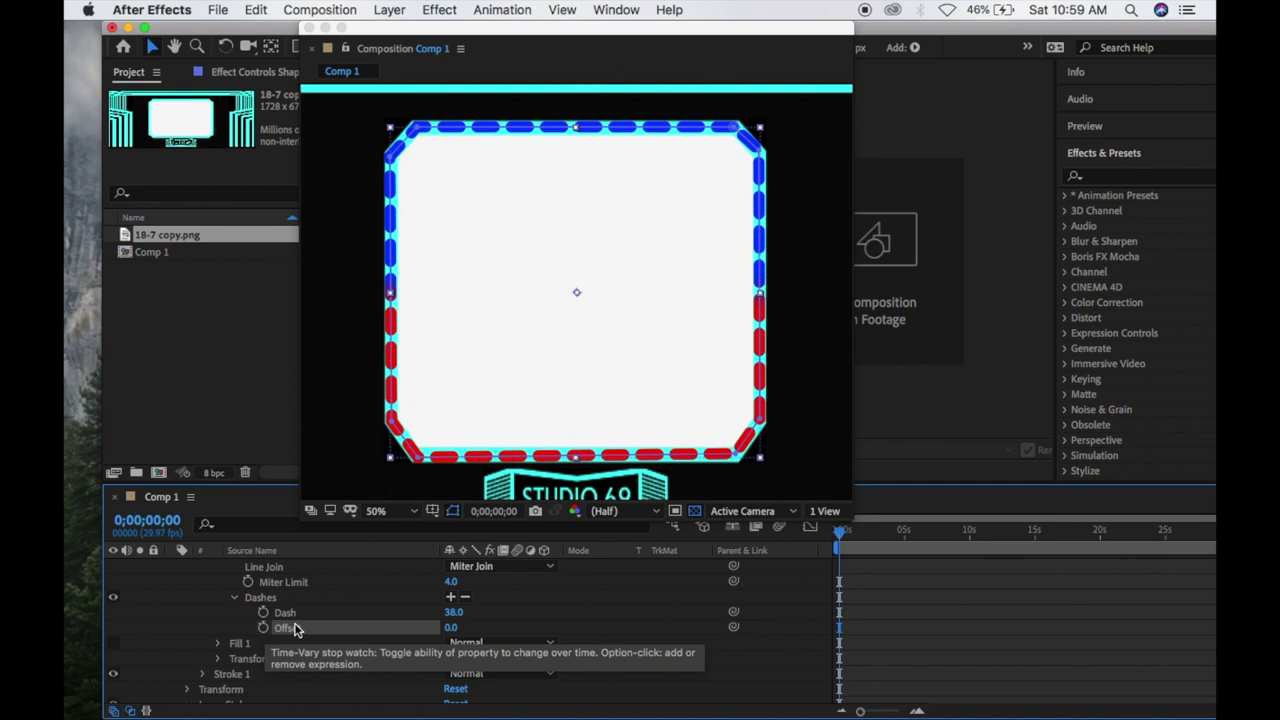
left_click(453, 628)
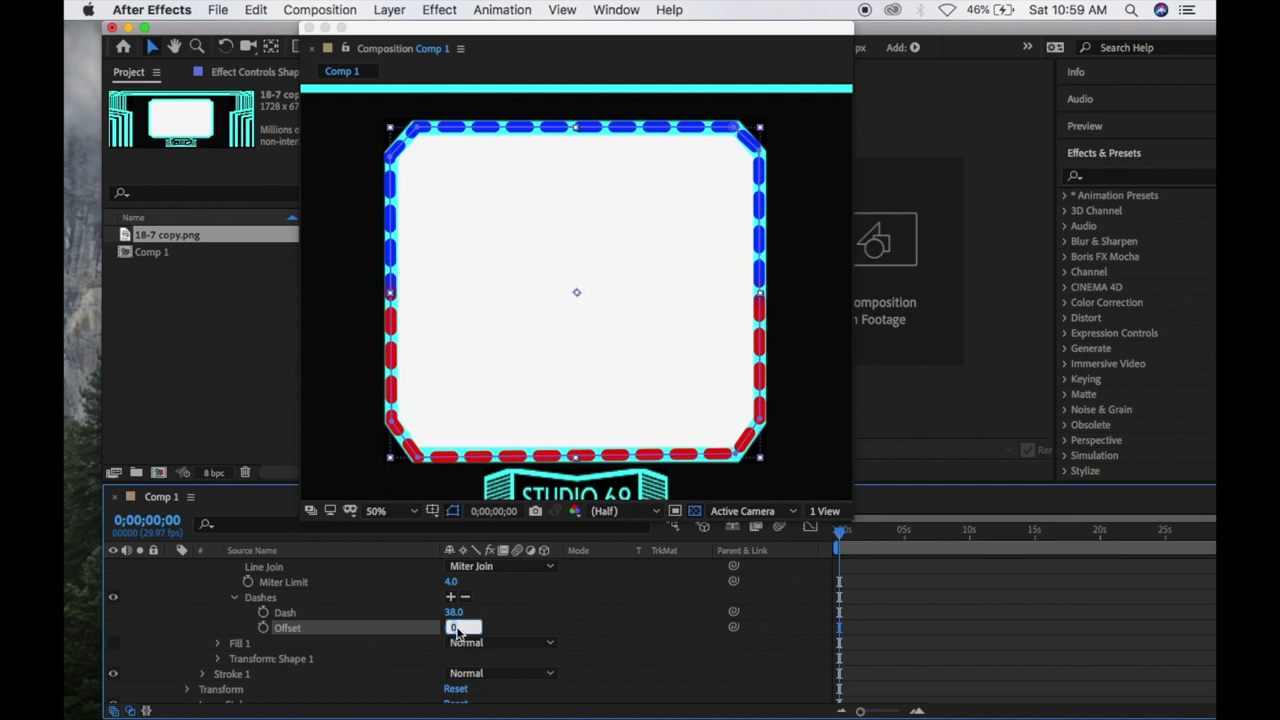
type("0")
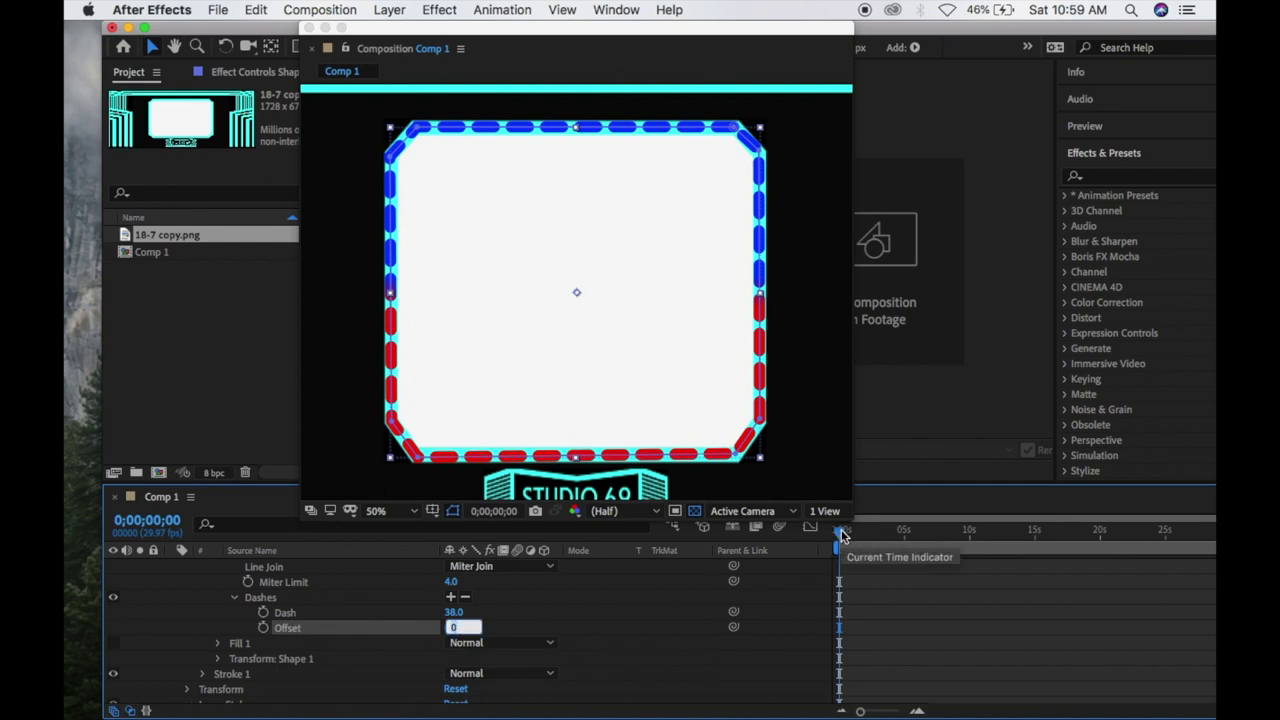
key("Return")
left_click(264, 628)
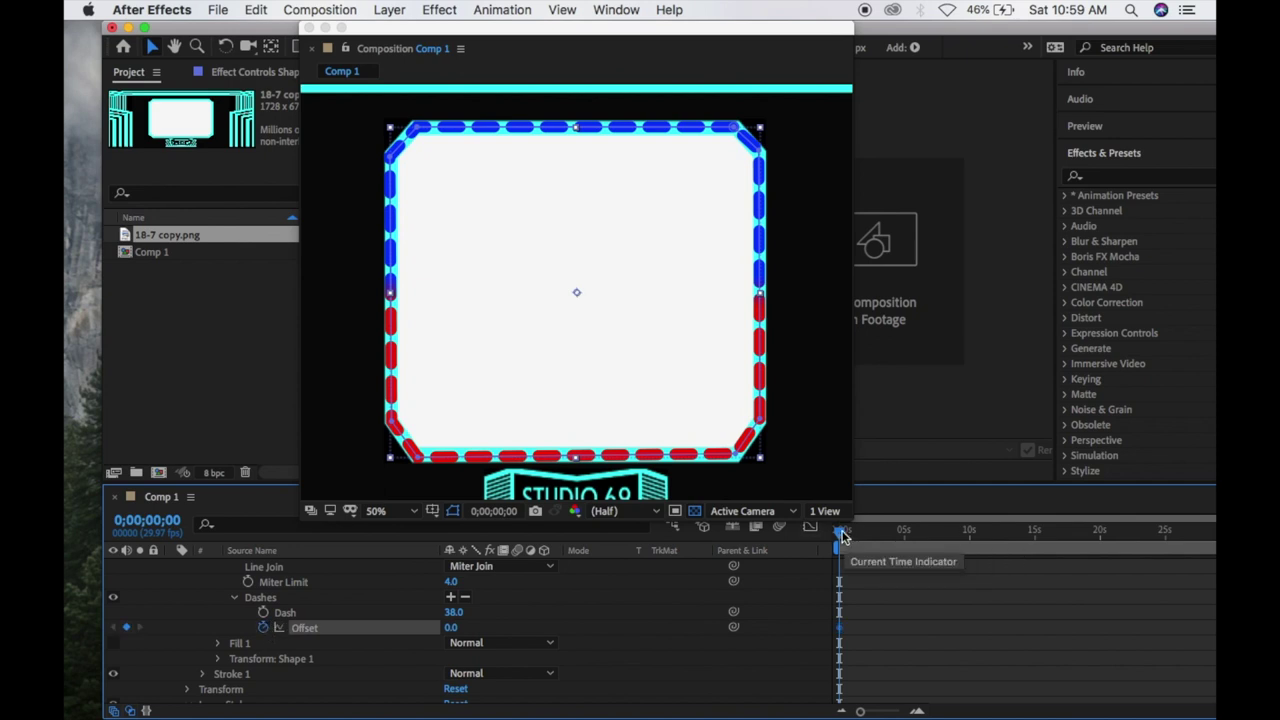
Step: Set dash Offset to 100 at about ten seconds and play the animation
left_click_drag(841, 535, 890, 533)
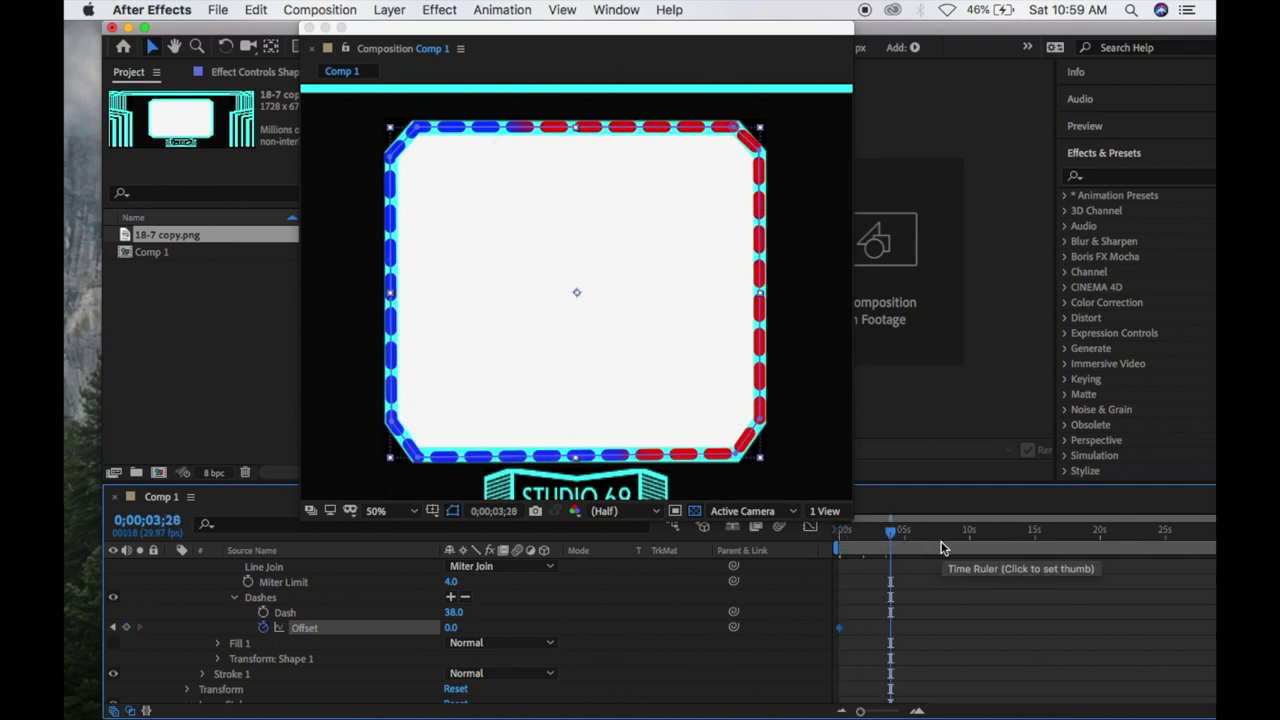
left_click_drag(891, 531, 972, 545)
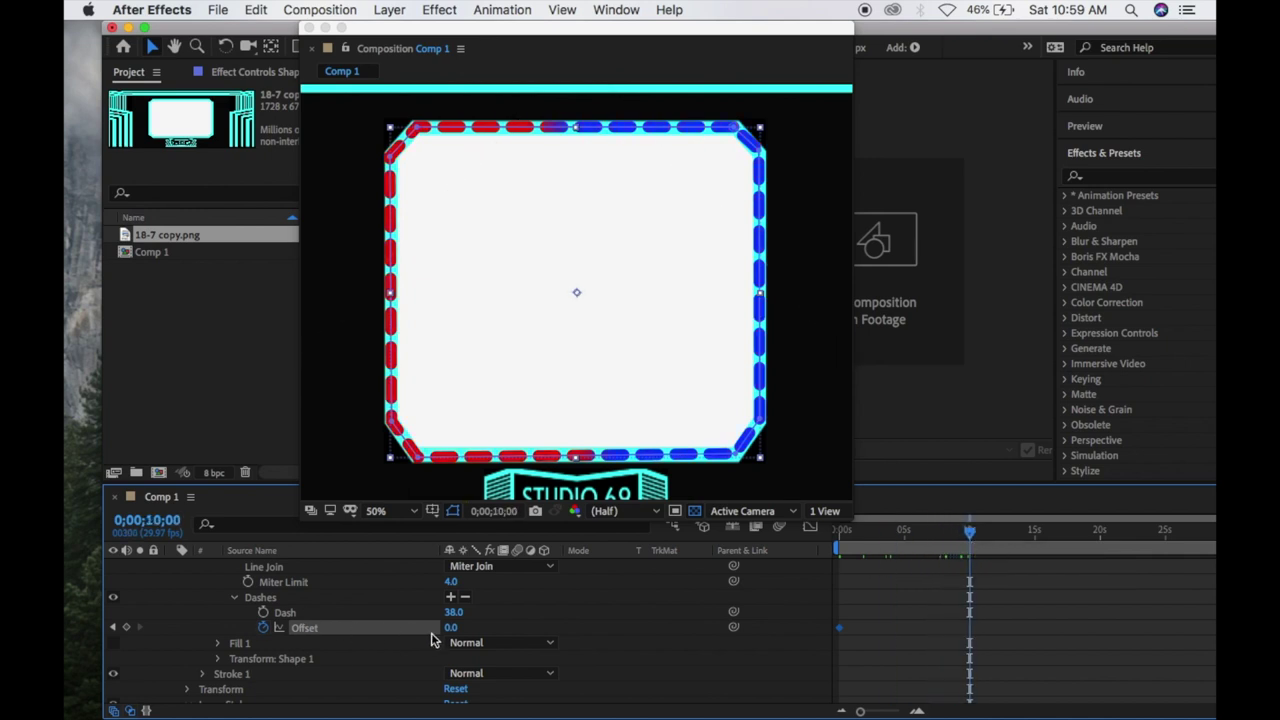
left_click_drag(451, 627, 541, 630)
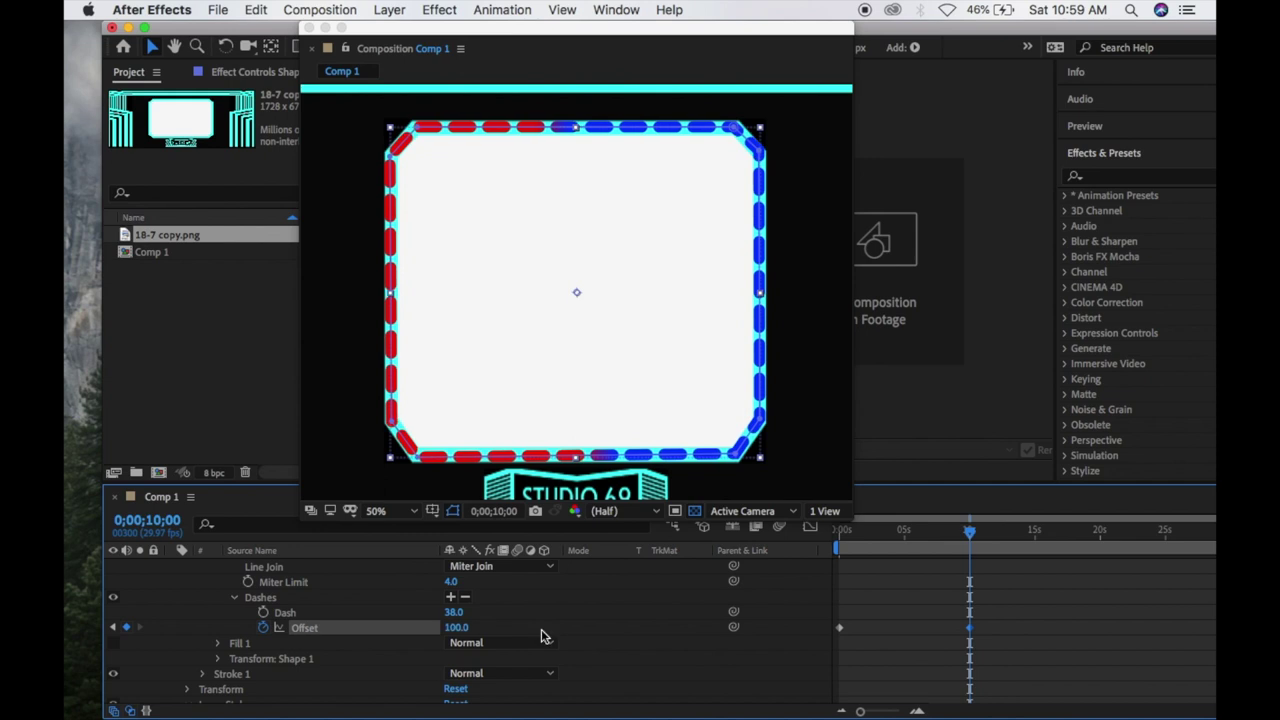
key("space")
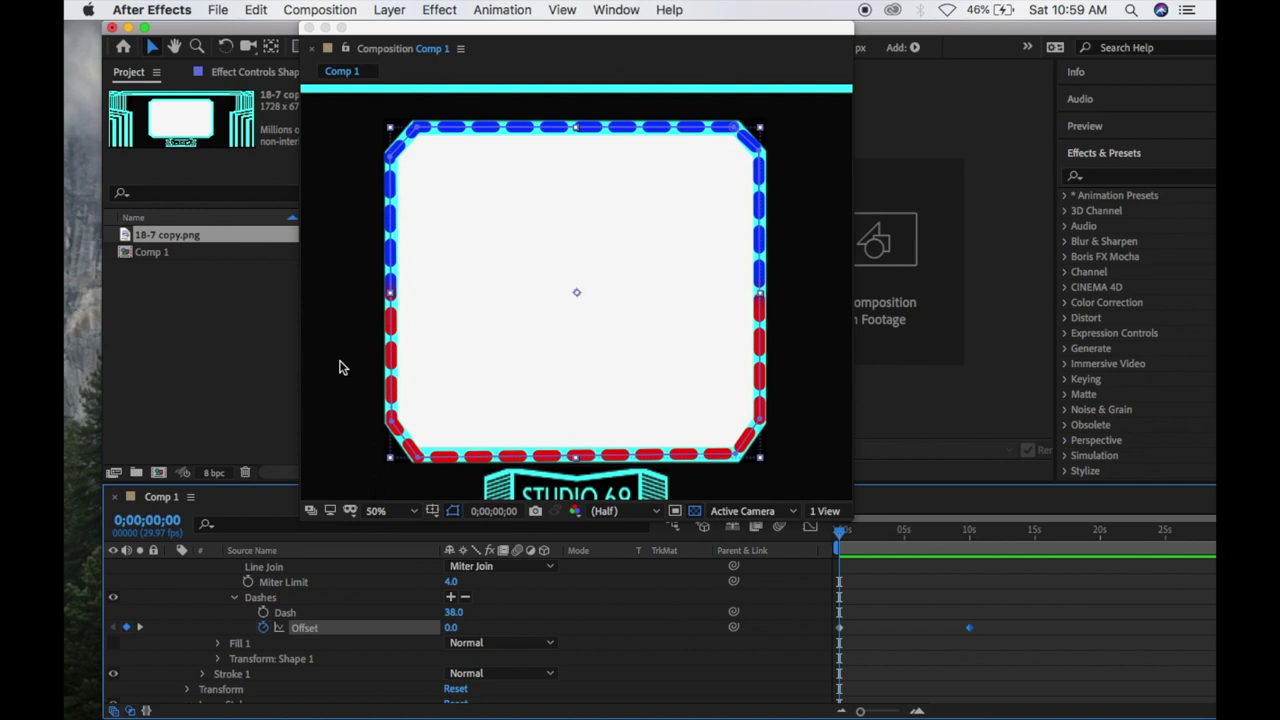
Step: Zoom the Comp viewer out to 12.5% with the comma key
key("comma")
key("comma")
key("comma")
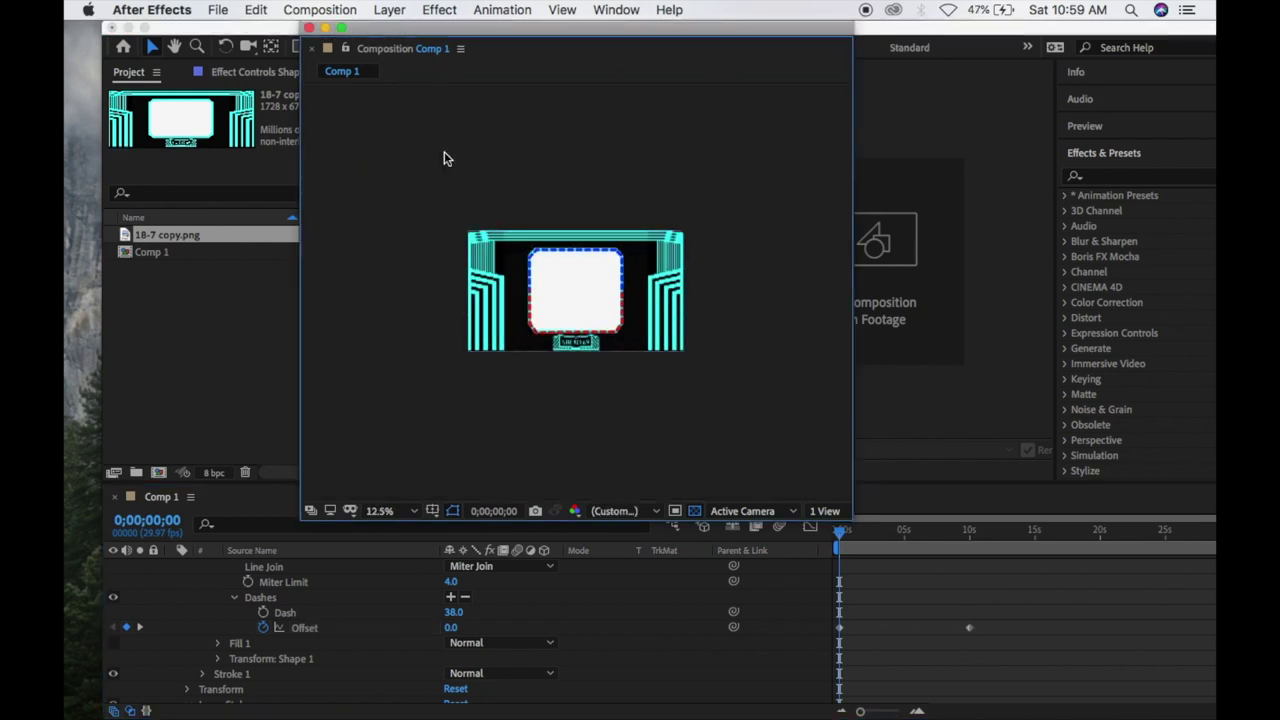
Step: Collapse Shape Layer 1 and shift the windows so the end of the timeline is visible
left_click_drag(400, 28, 724, 31)
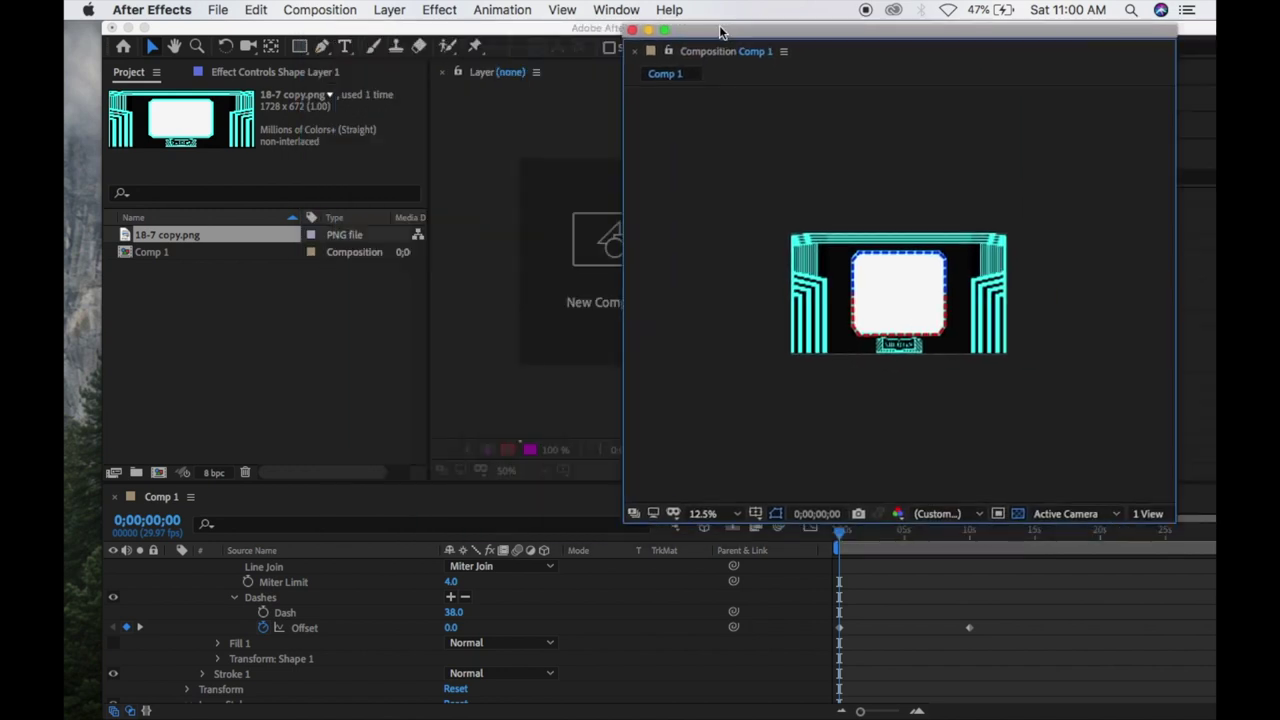
scroll(312, 612, "up", 5)
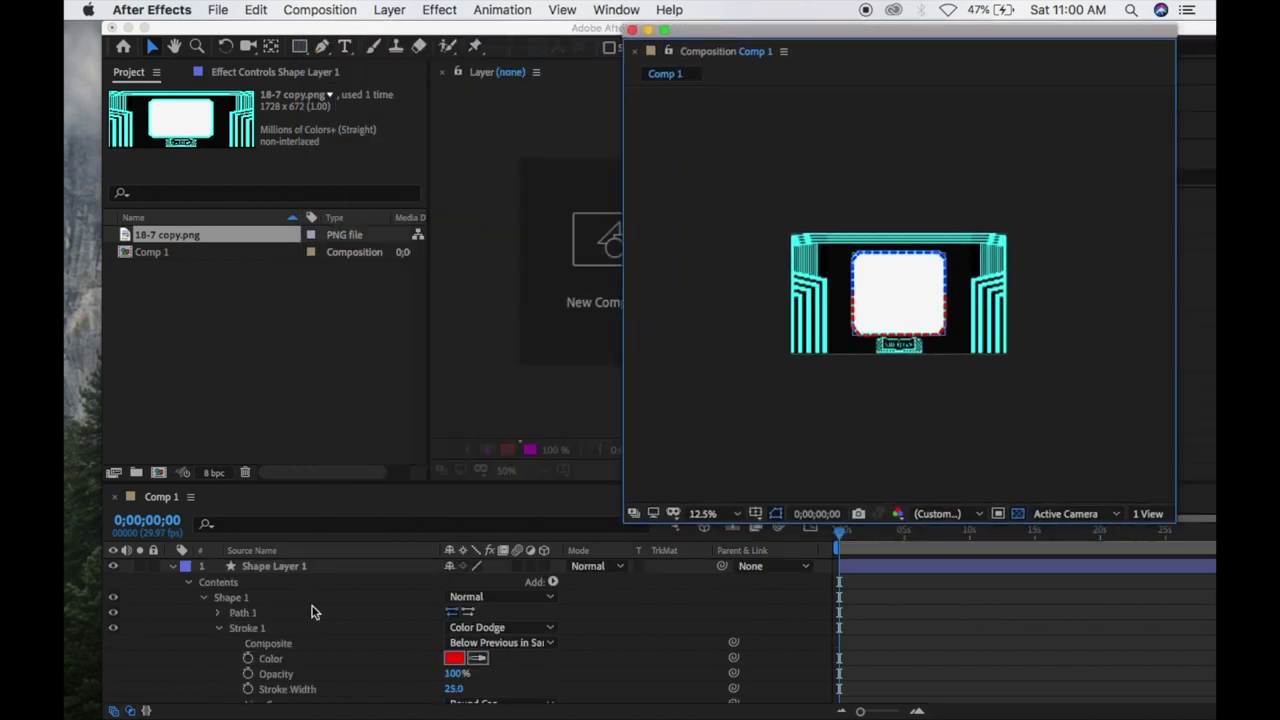
left_click(173, 566)
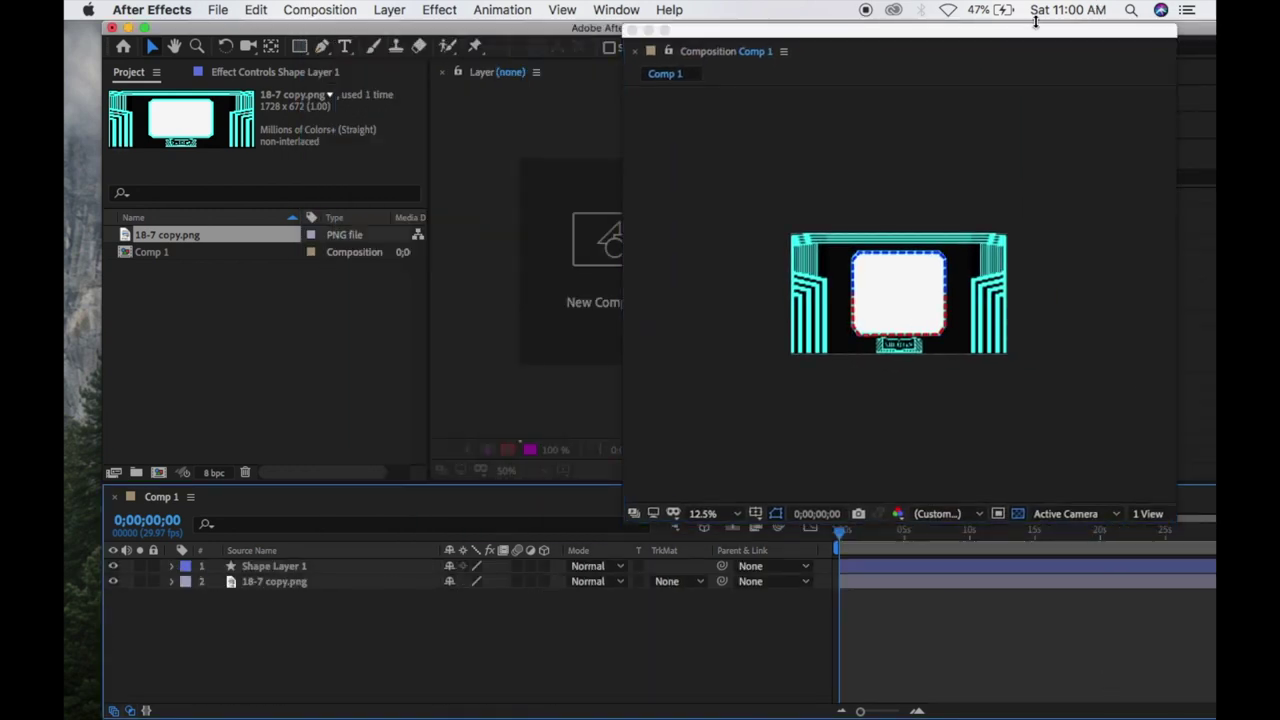
left_click(1000, 31)
left_click_drag(1000, 31, 690, 31)
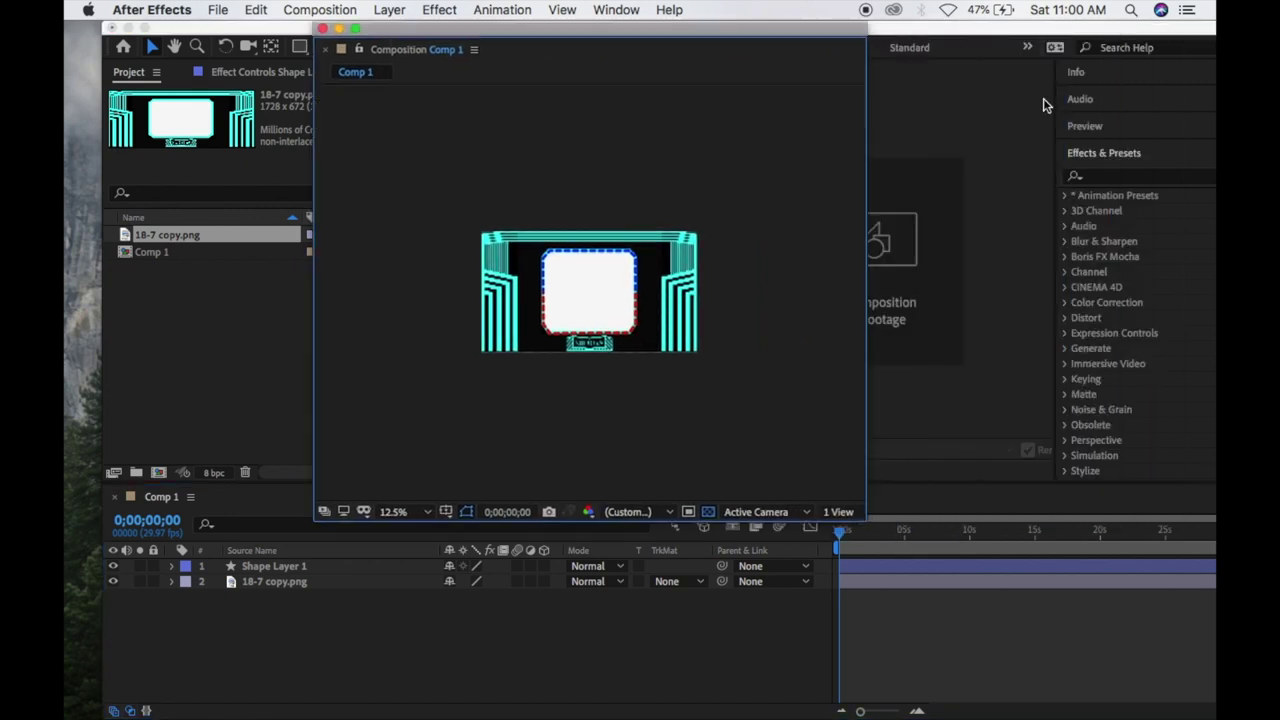
left_click_drag(1050, 33, 845, 27)
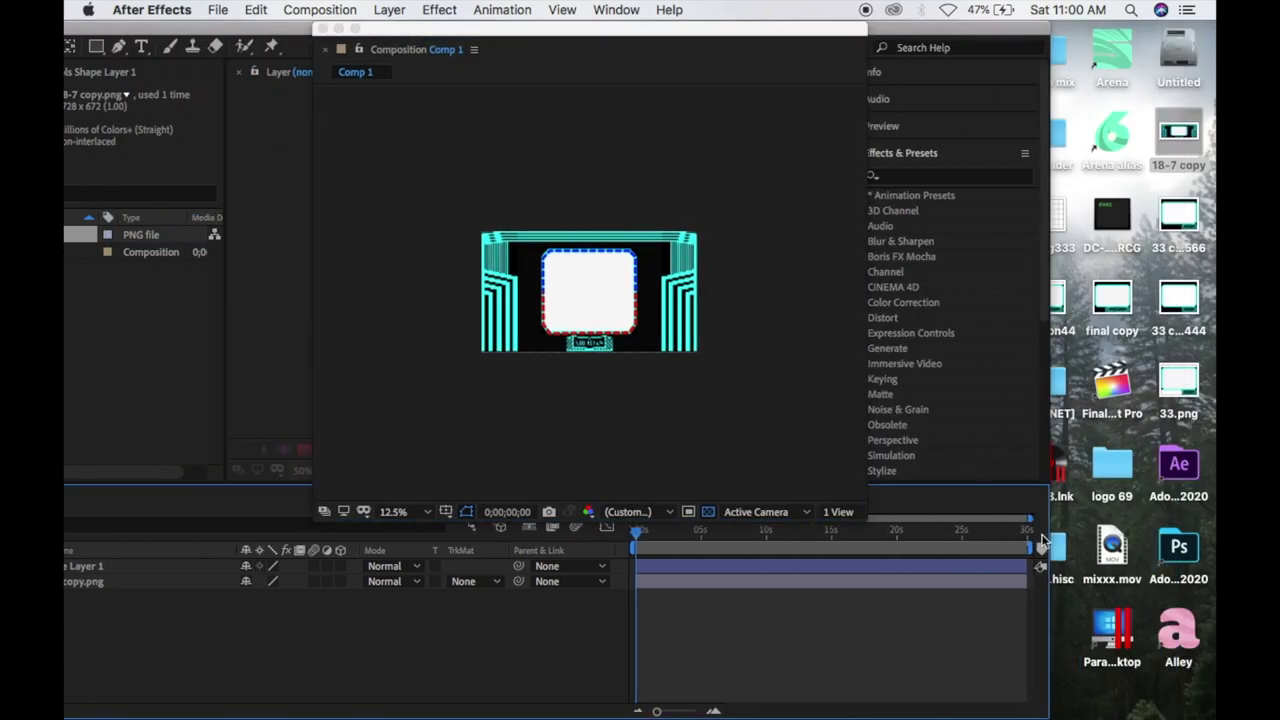
Step: Trim the work area, Shape Layer 1 and 18-7 copy.png to end at about 10 seconds
mouse_move(1033, 548)
left_mouse_down()
mouse_move(766, 548)
mouse_move(773, 556)
left_mouse_up()
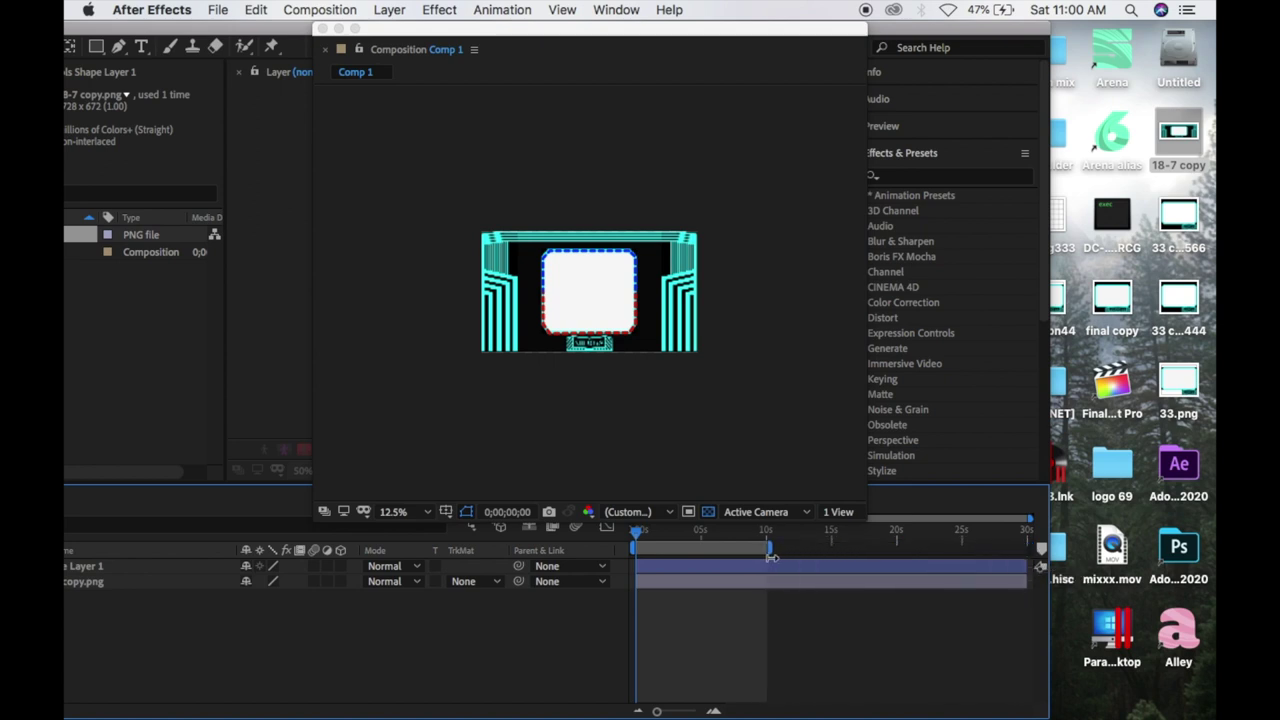
left_click_drag(1034, 567, 777, 580)
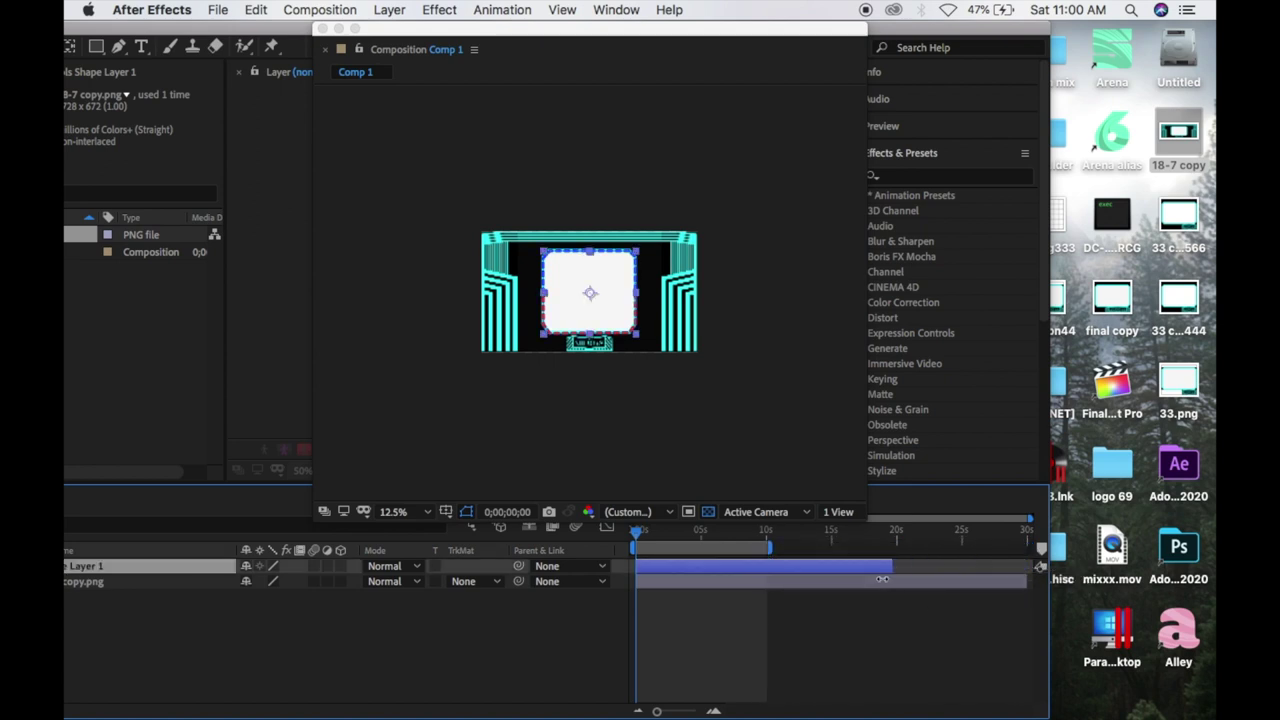
left_click(1000, 588)
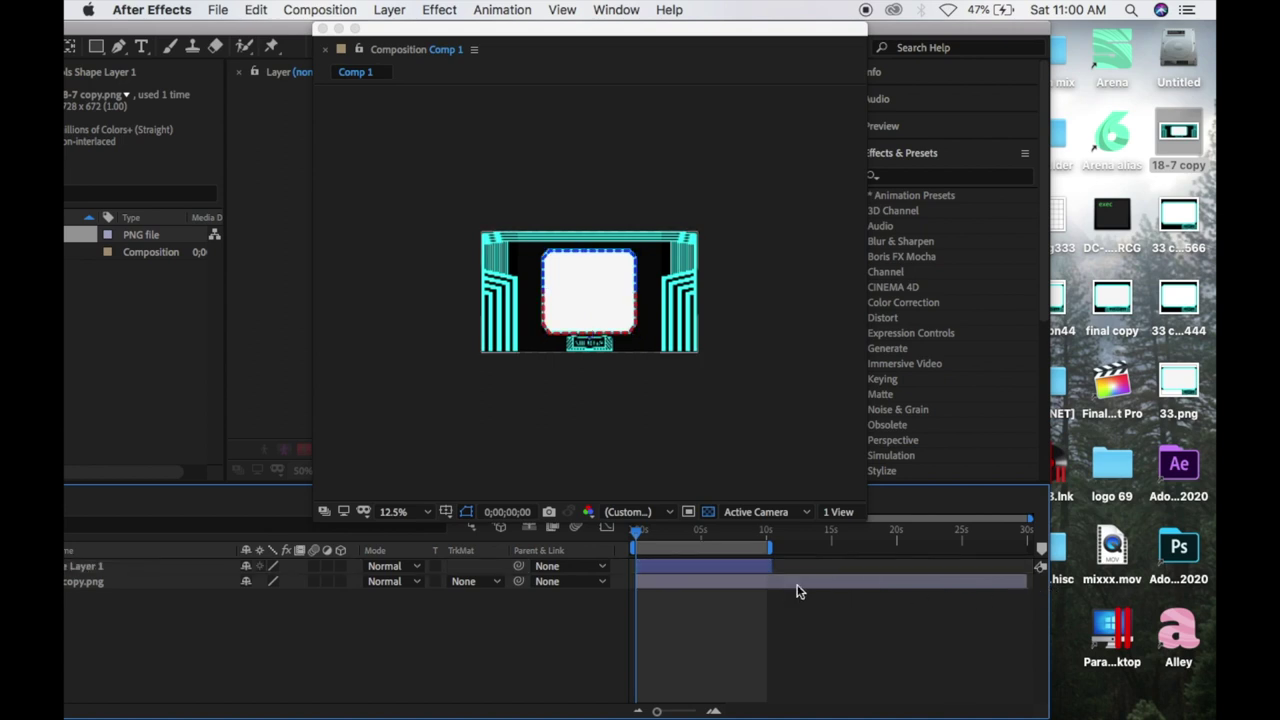
left_click(1022, 586)
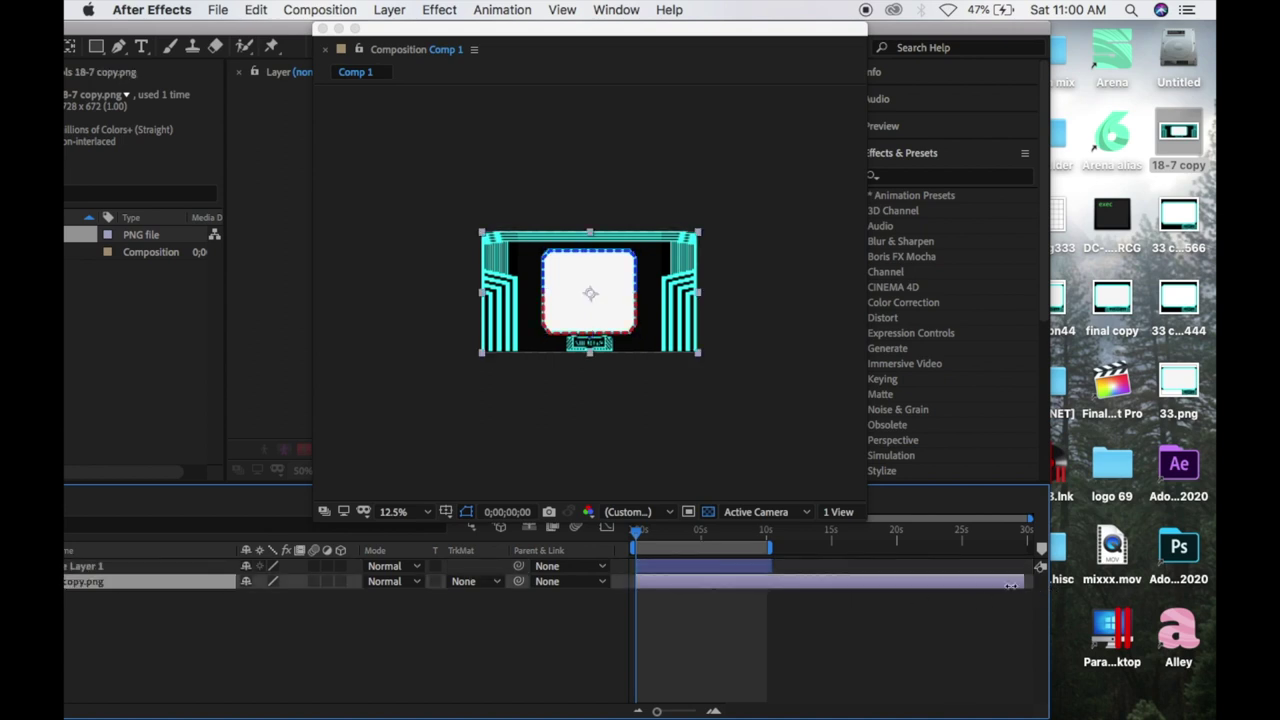
left_click_drag(1021, 585, 771, 585)
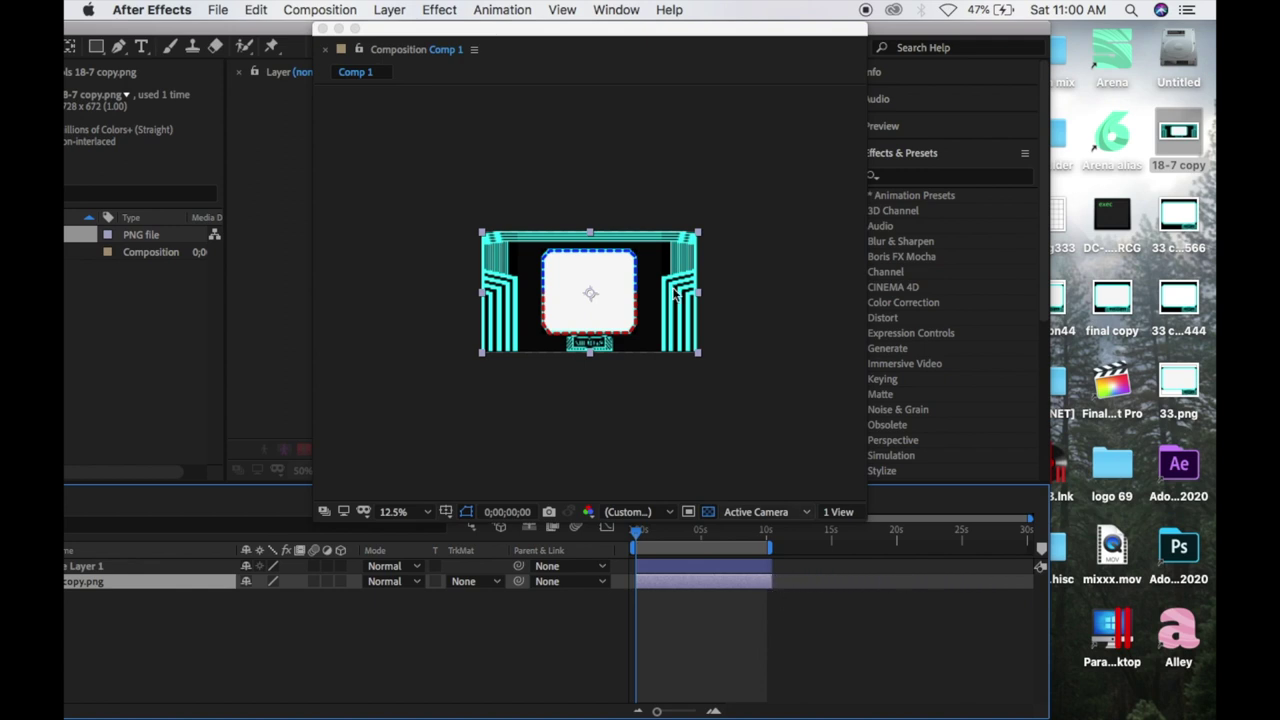
left_click_drag(612, 35, 723, 43)
left_click(303, 12)
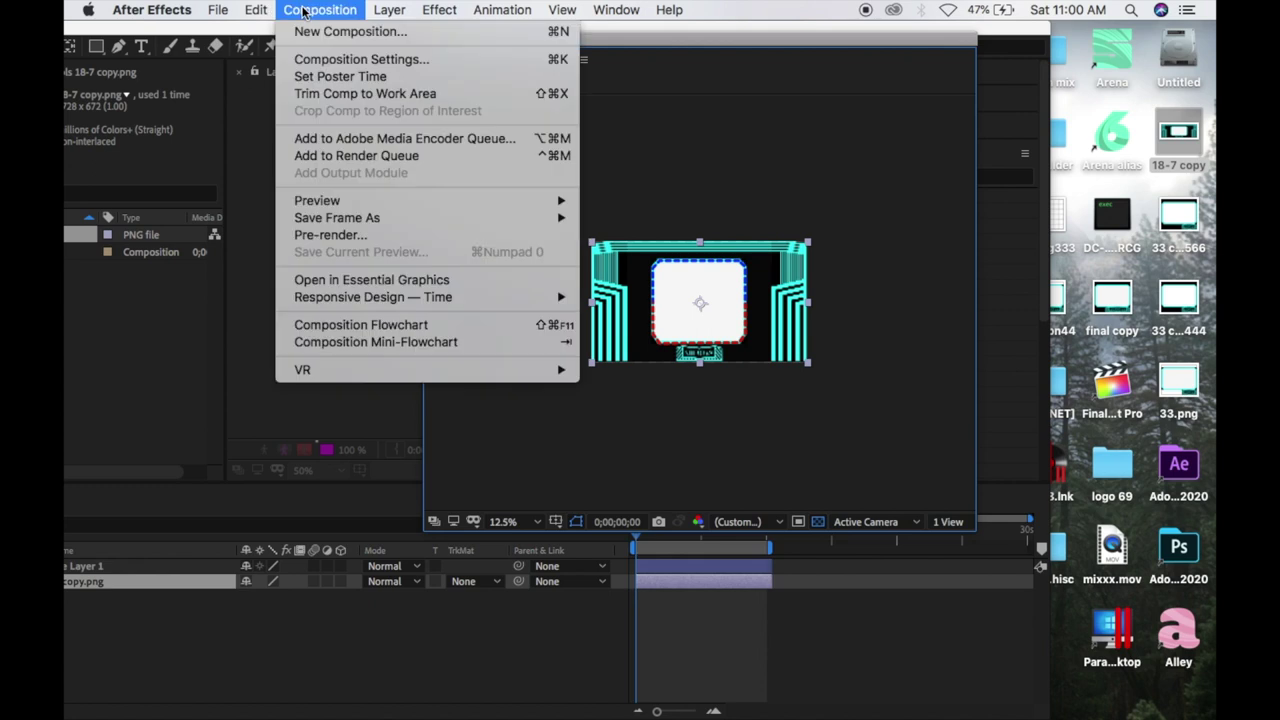
Step: Add Comp 1 to the Render Queue as Lossless Comp 1.mov and hide the 18-7 copy.png layer
left_click(382, 157)
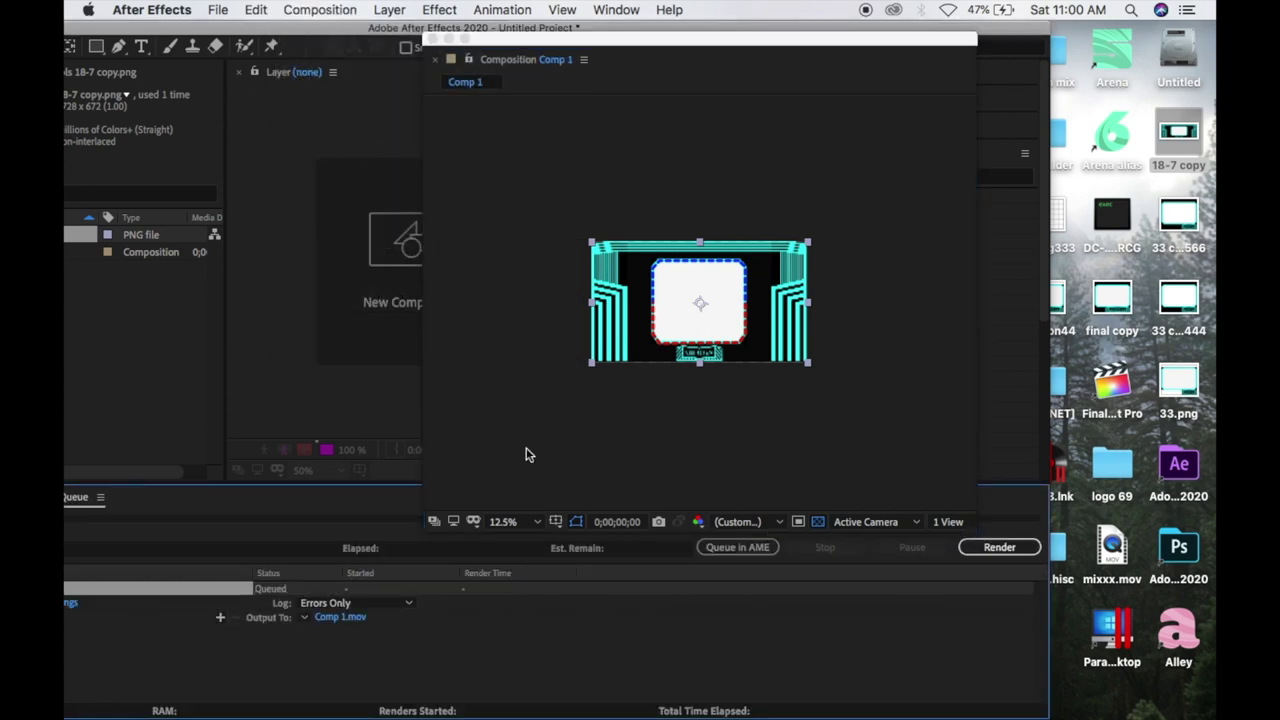
mouse_move(323, 24)
left_mouse_down()
mouse_move(638, 22)
mouse_move(625, 23)
left_mouse_up()
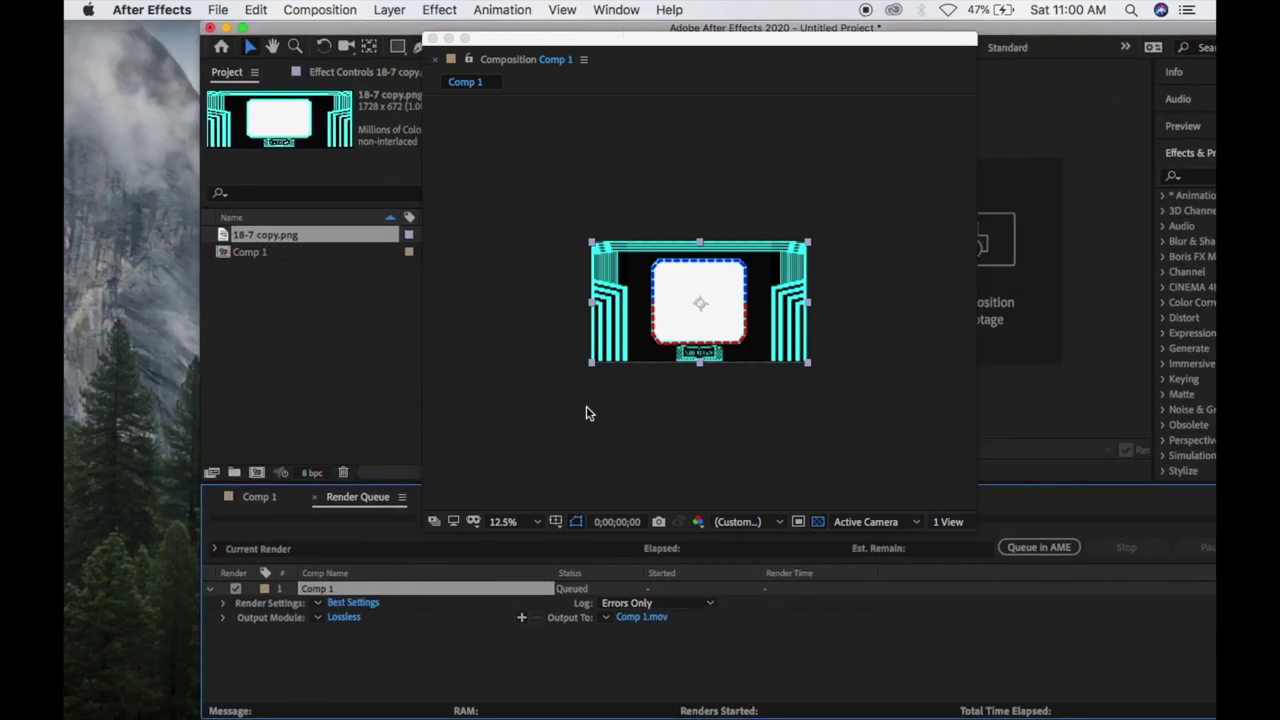
left_click_drag(822, 46, 908, 56)
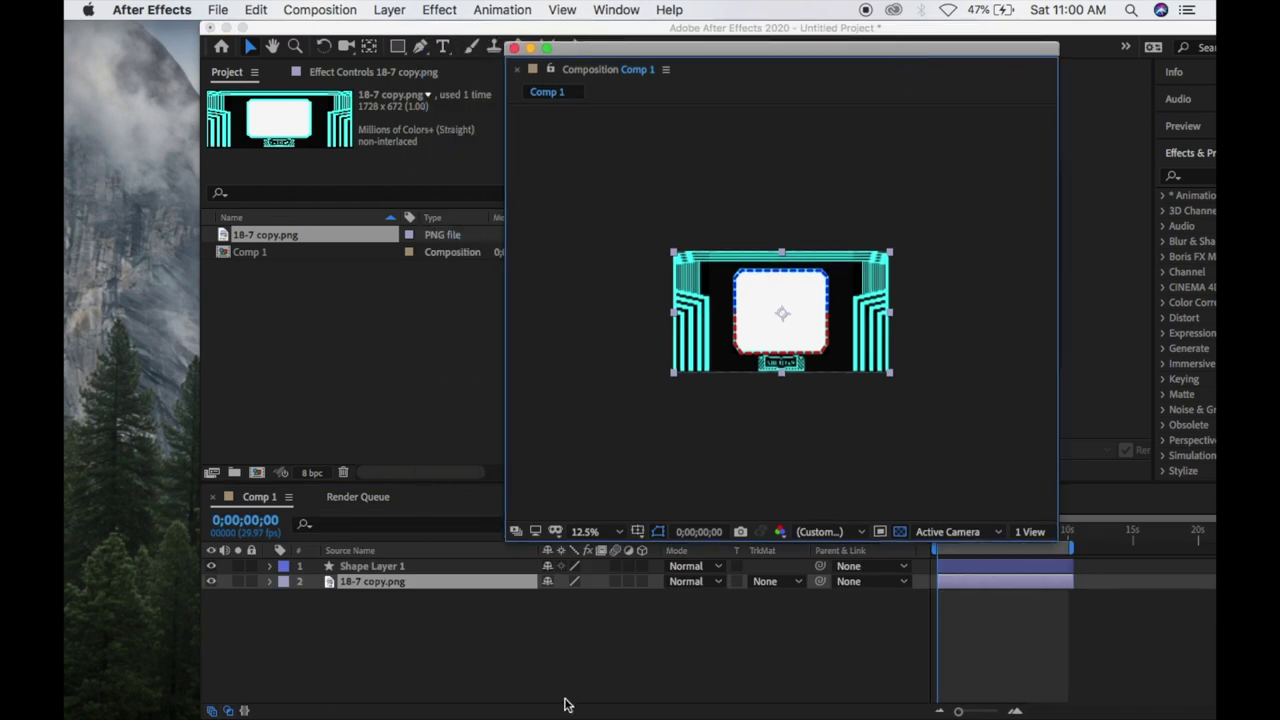
left_click(211, 582)
Step: Set the render output module to DXV 3 format with RGB + Alpha channels, then choose the output destination
left_click(338, 498)
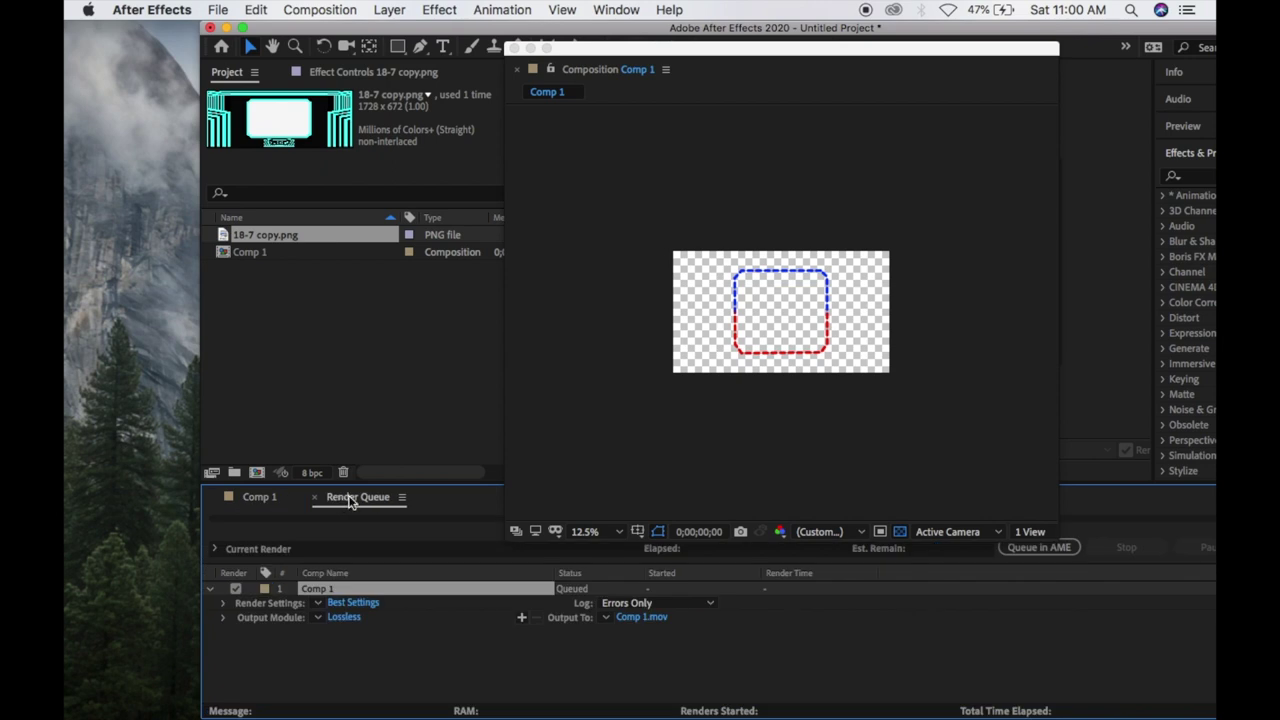
left_click(345, 617)
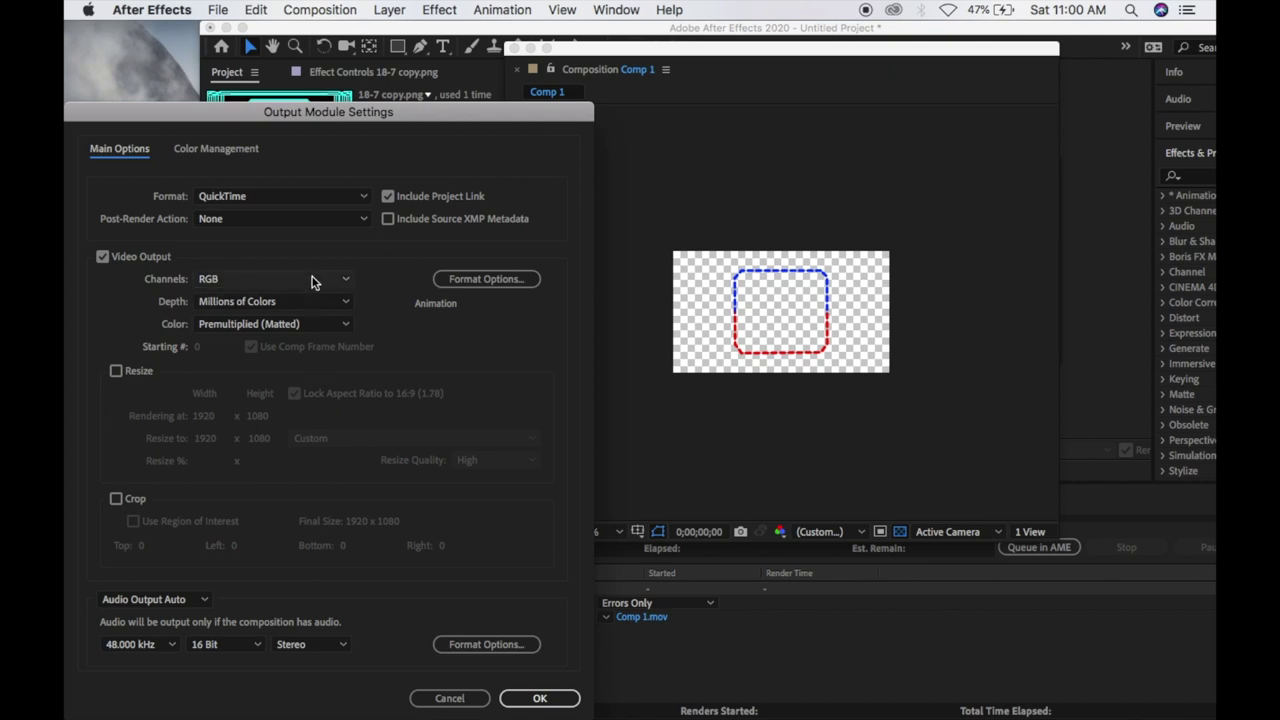
left_click(314, 279)
left_click(281, 340)
left_click(307, 197)
left_click(277, 254)
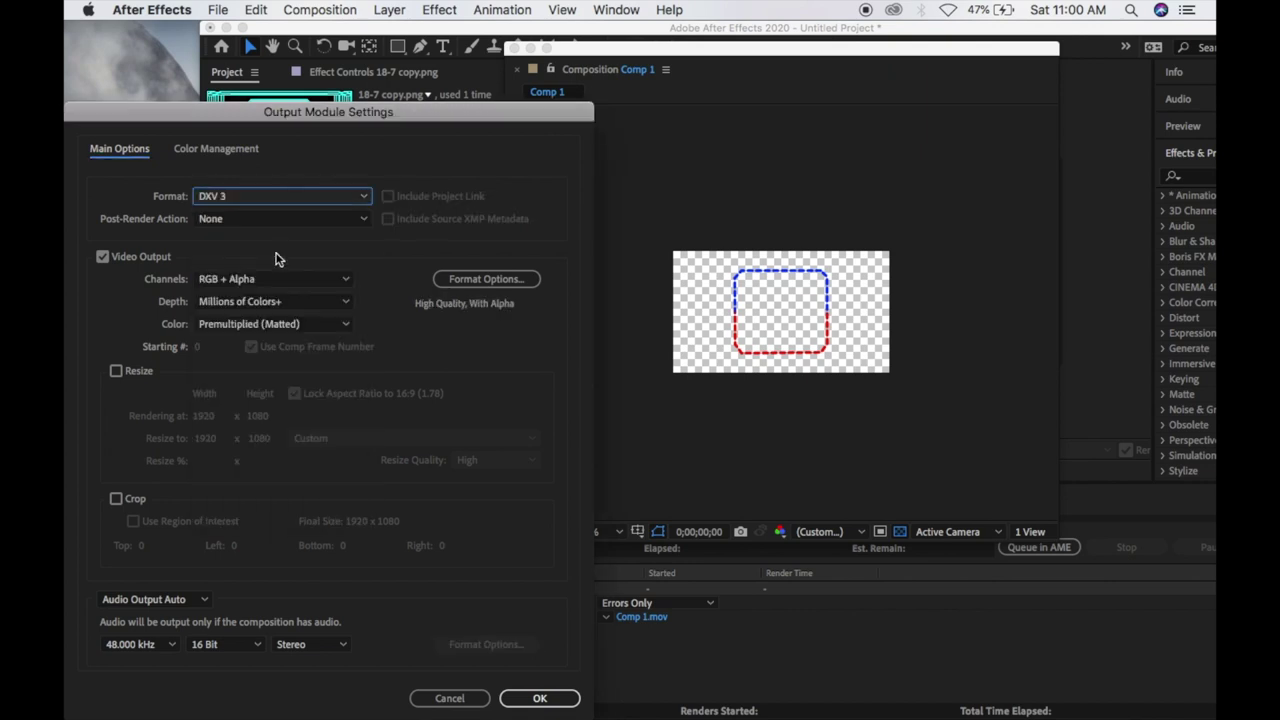
left_click(543, 700)
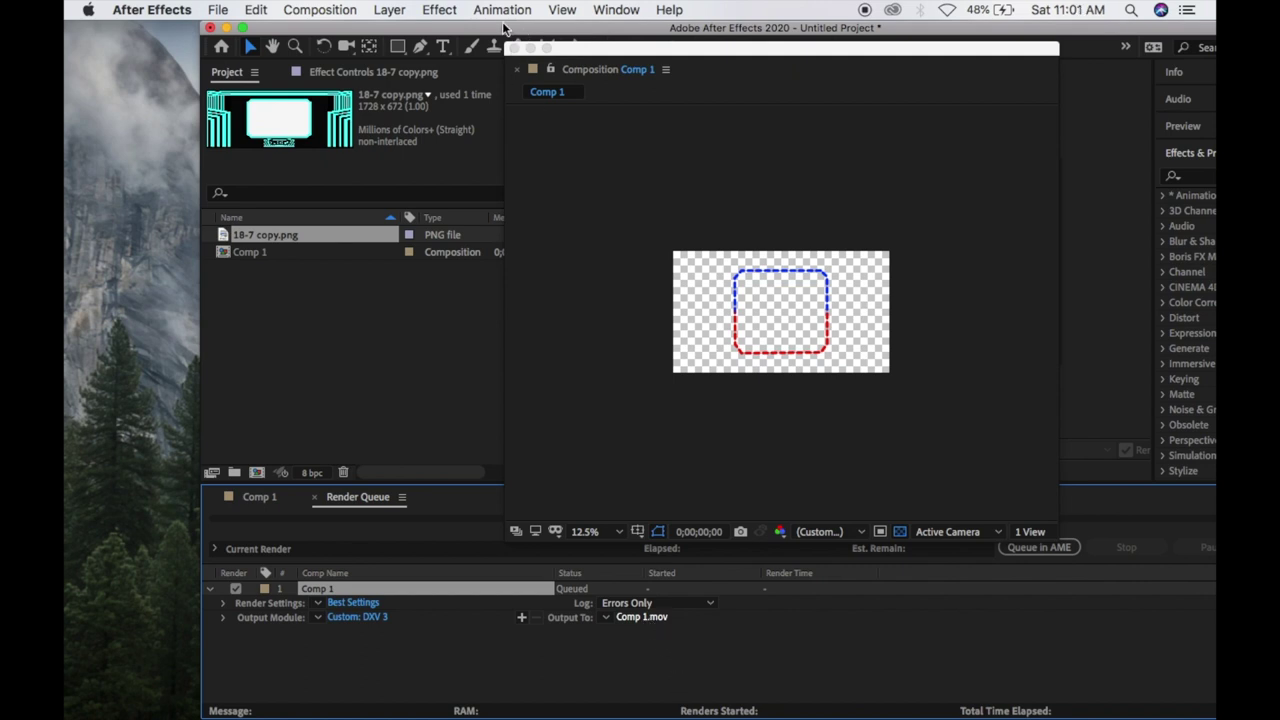
left_click(98, 159)
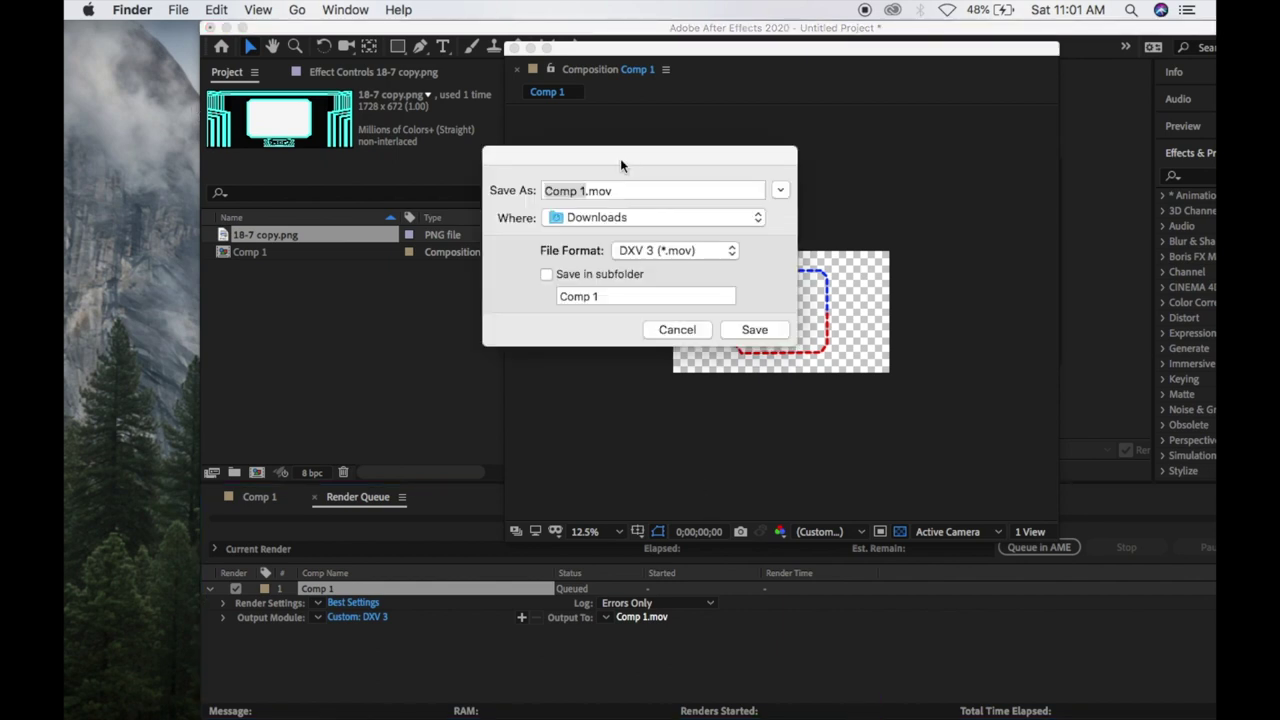
Step: Save the rendered output as Comp 1.mov in the Downloads folder
left_click(752, 332)
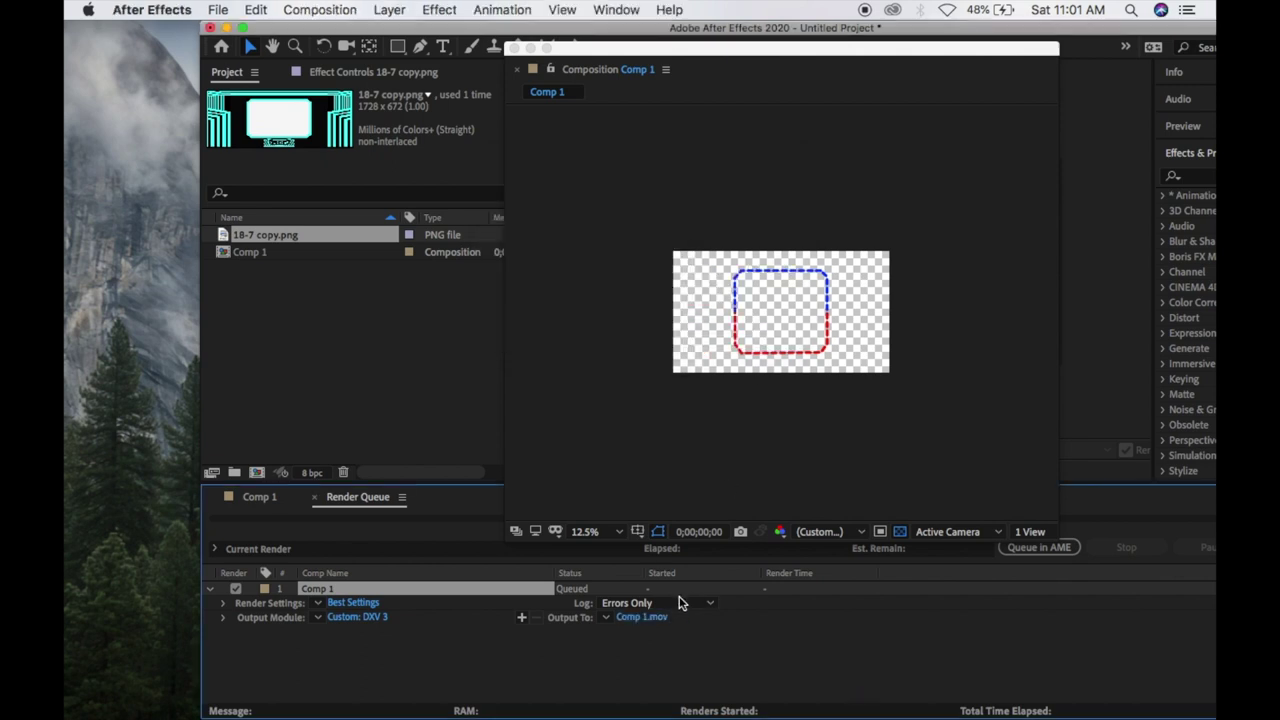
mouse_move(855, 46)
left_mouse_down()
mouse_move(645, 49)
mouse_move(515, 30)
left_mouse_up()
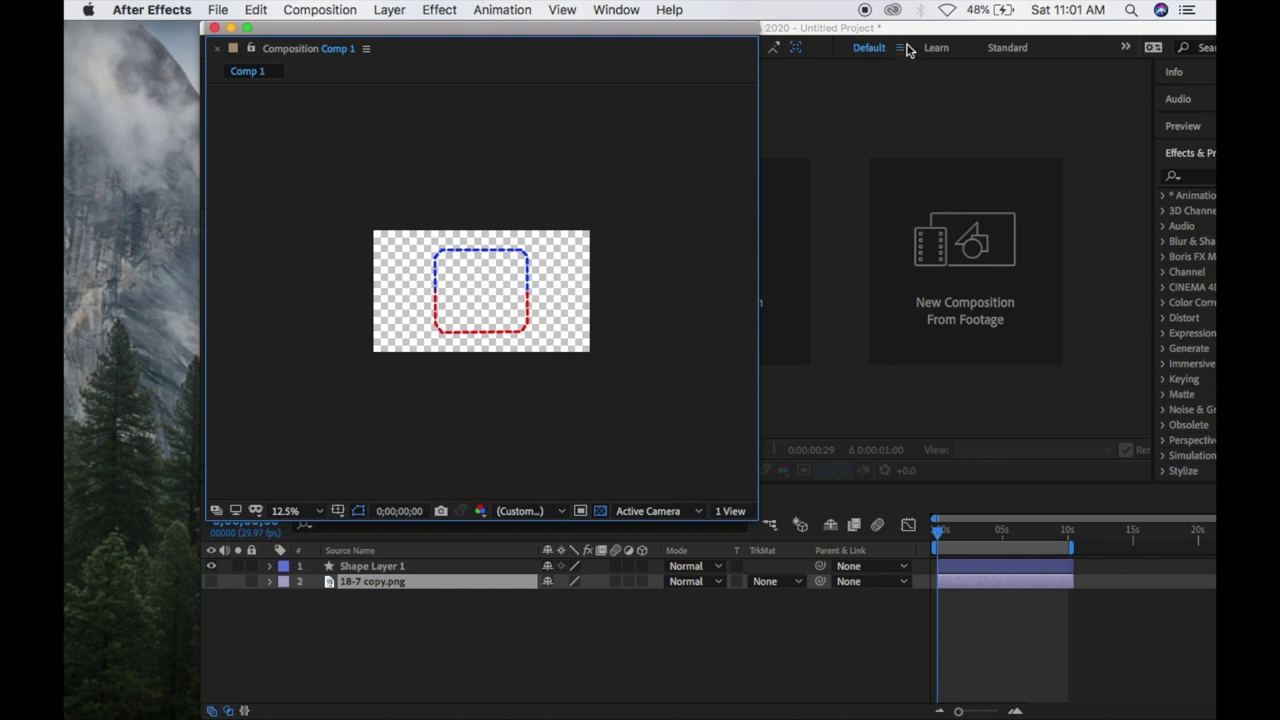
Step: Render Comp 1 from the Render Queue to Comp 1.mov until the status shows Done
left_click_drag(913, 30, 718, 55)
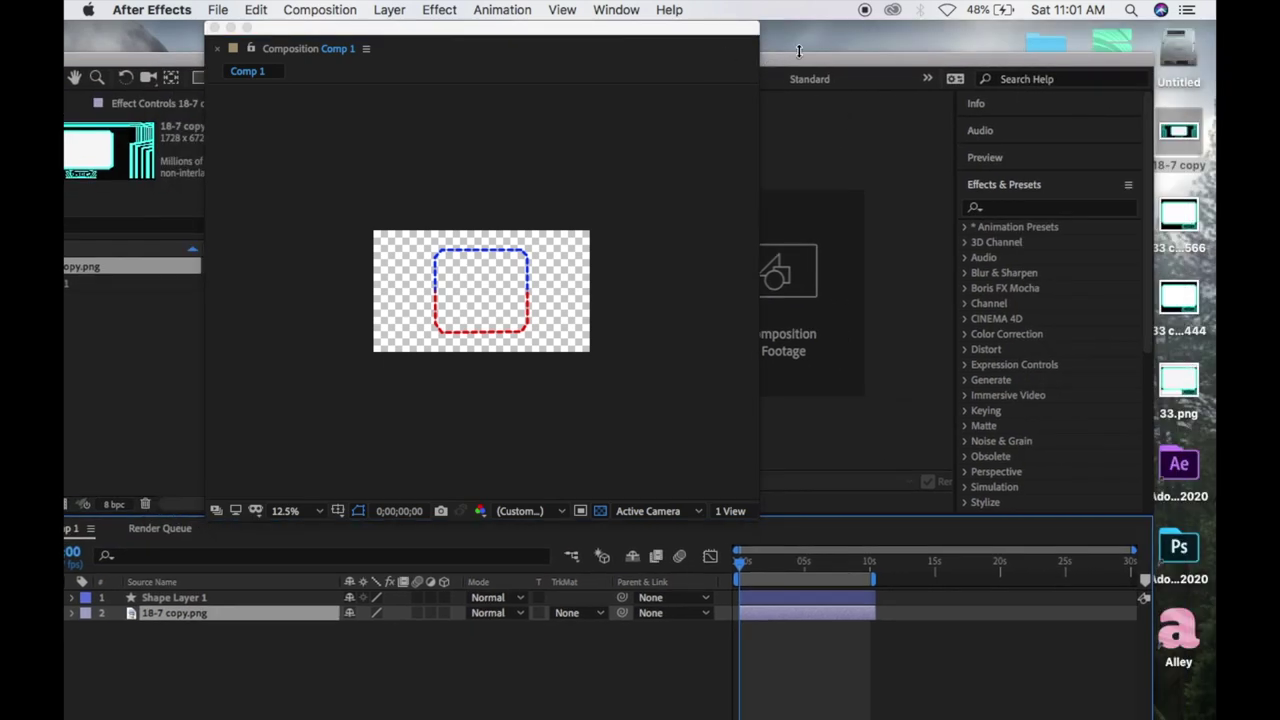
left_click(178, 530)
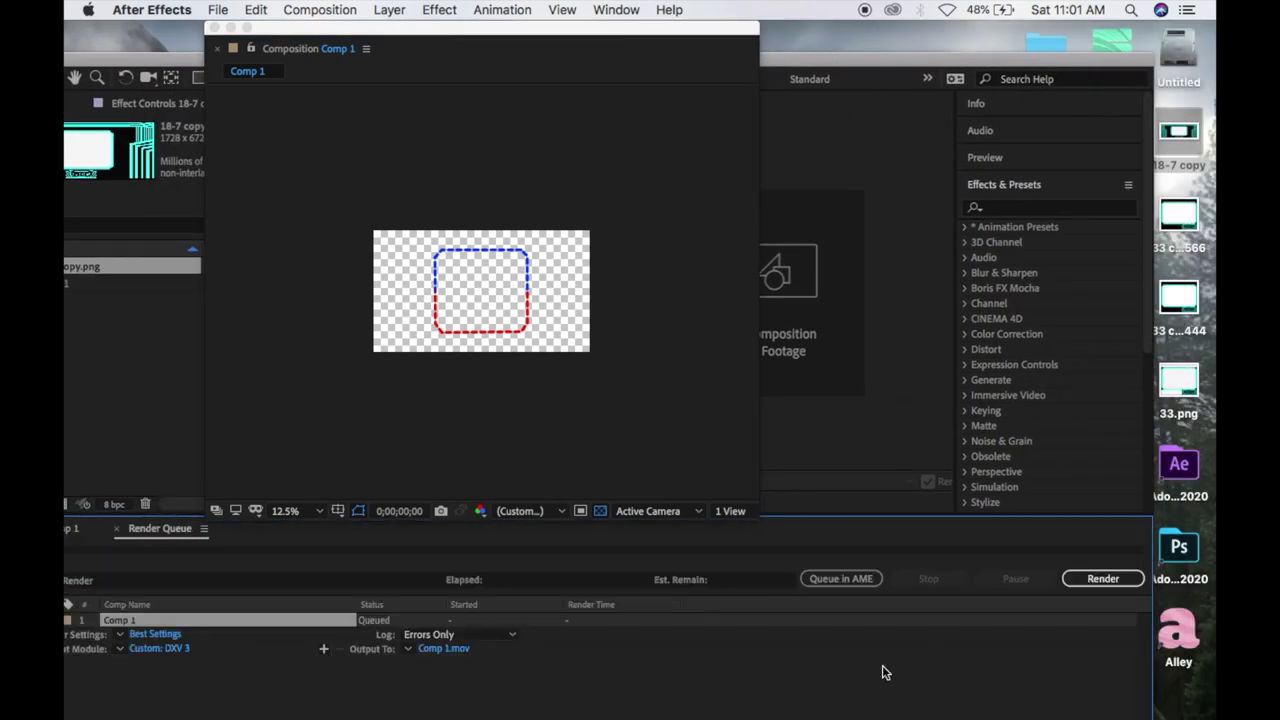
left_click(1090, 580)
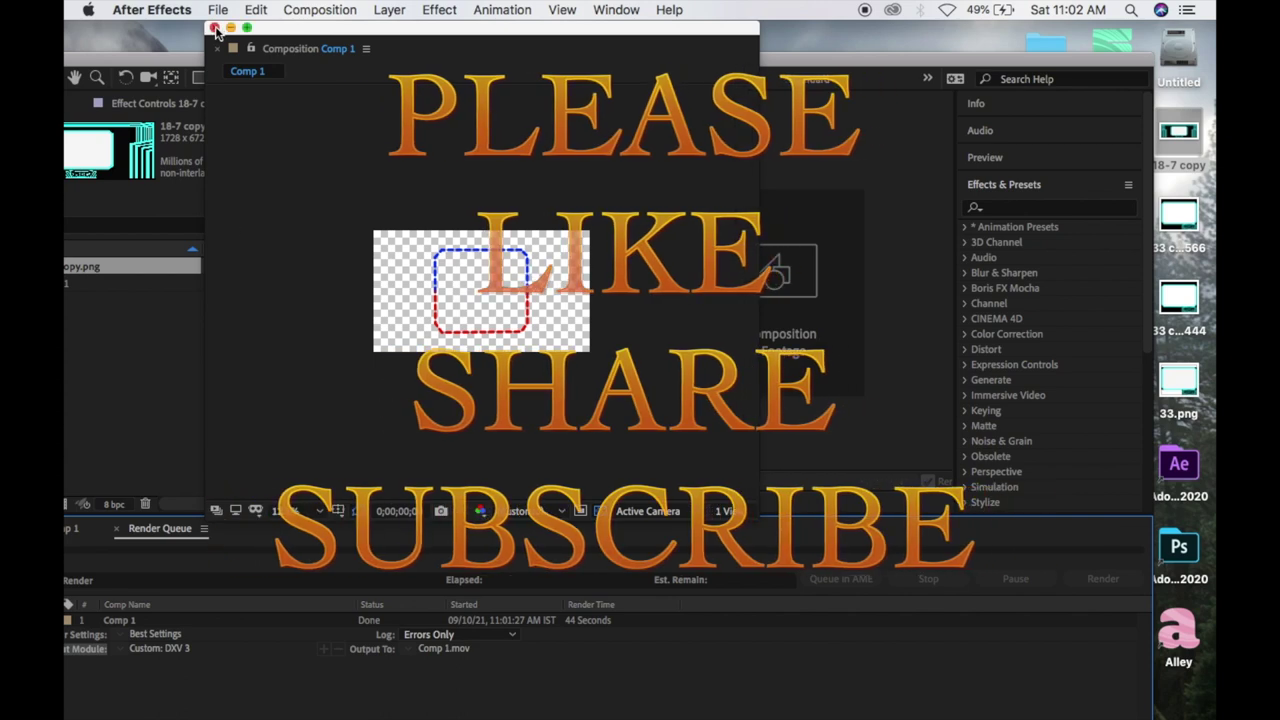
left_click(865, 12)
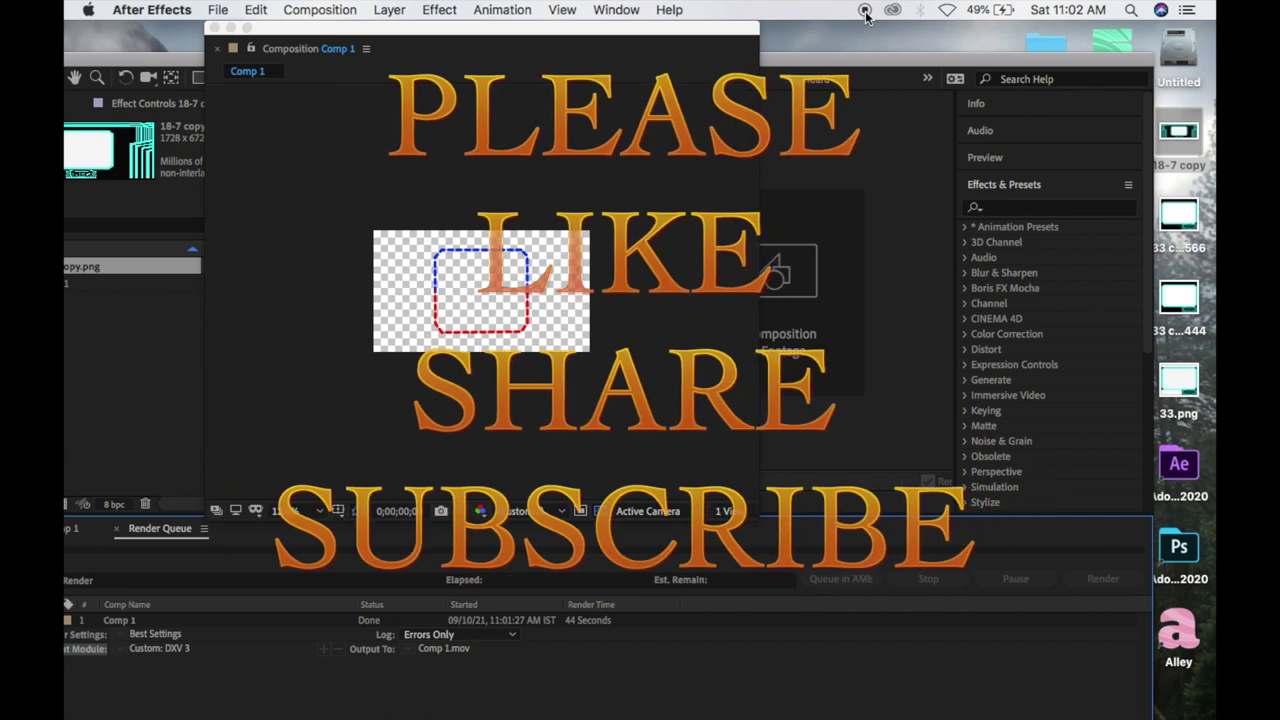